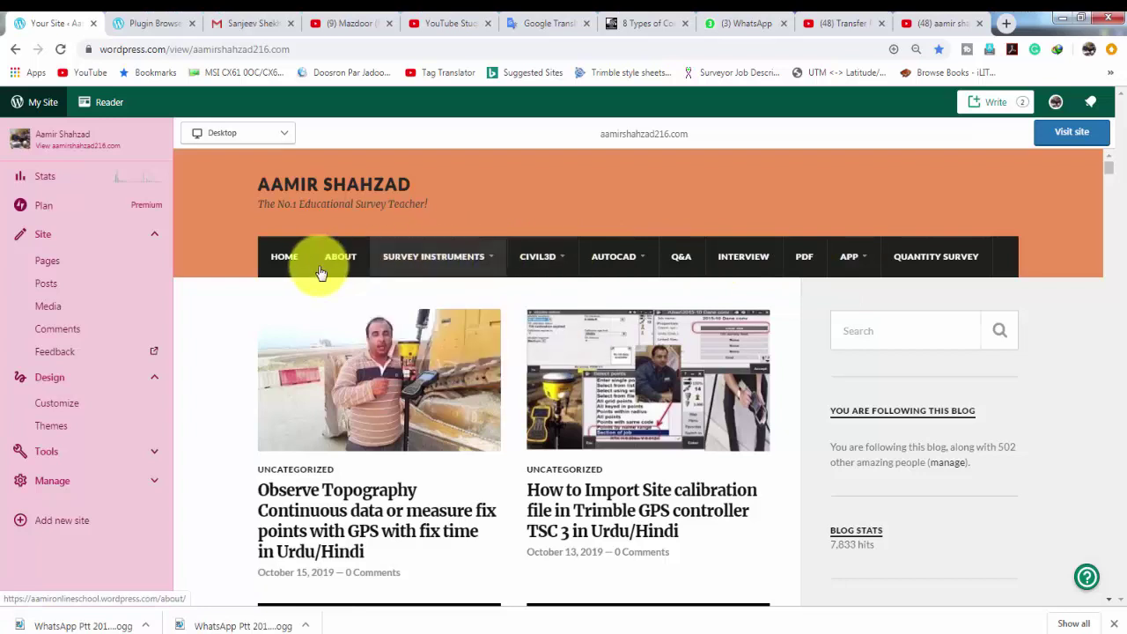
pyautogui.moveTo(455, 275)
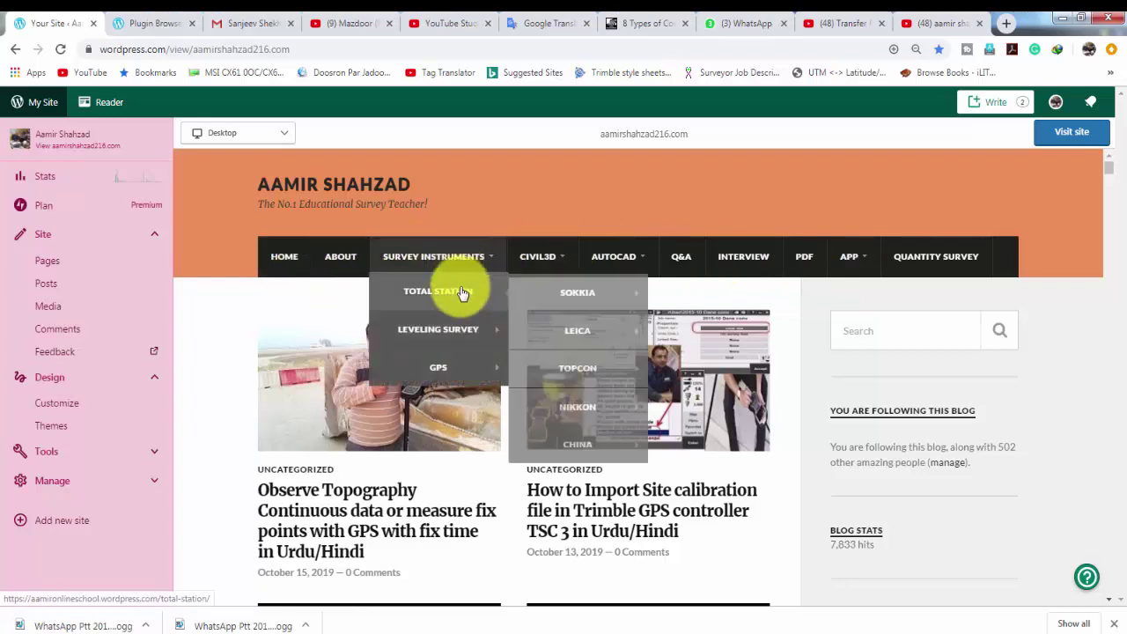
pyautogui.moveTo(571, 309)
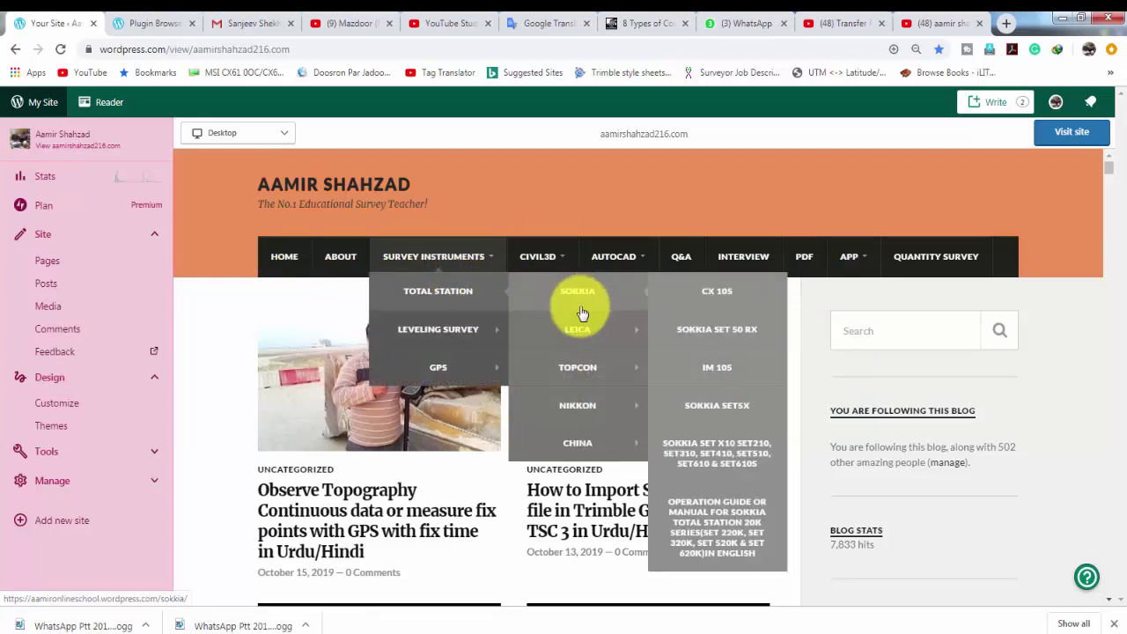
pyautogui.moveTo(586, 332)
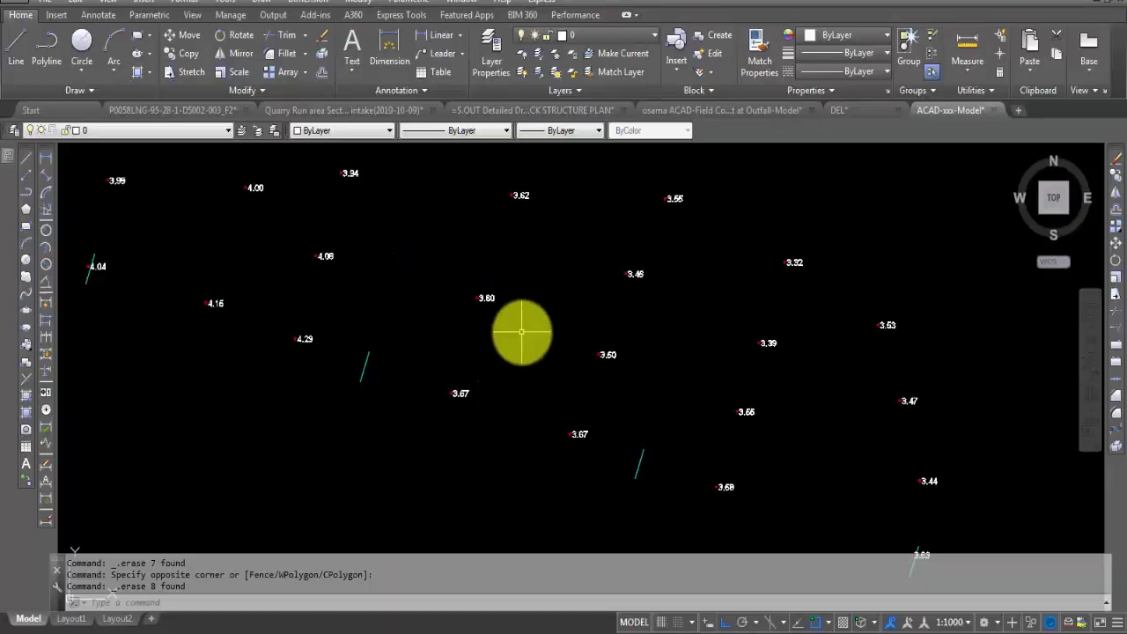
# Step: Query the coordinates and elevation of the central survey point labelled 3.60 with the ID command
pyautogui.scroll(6, 449, 293)
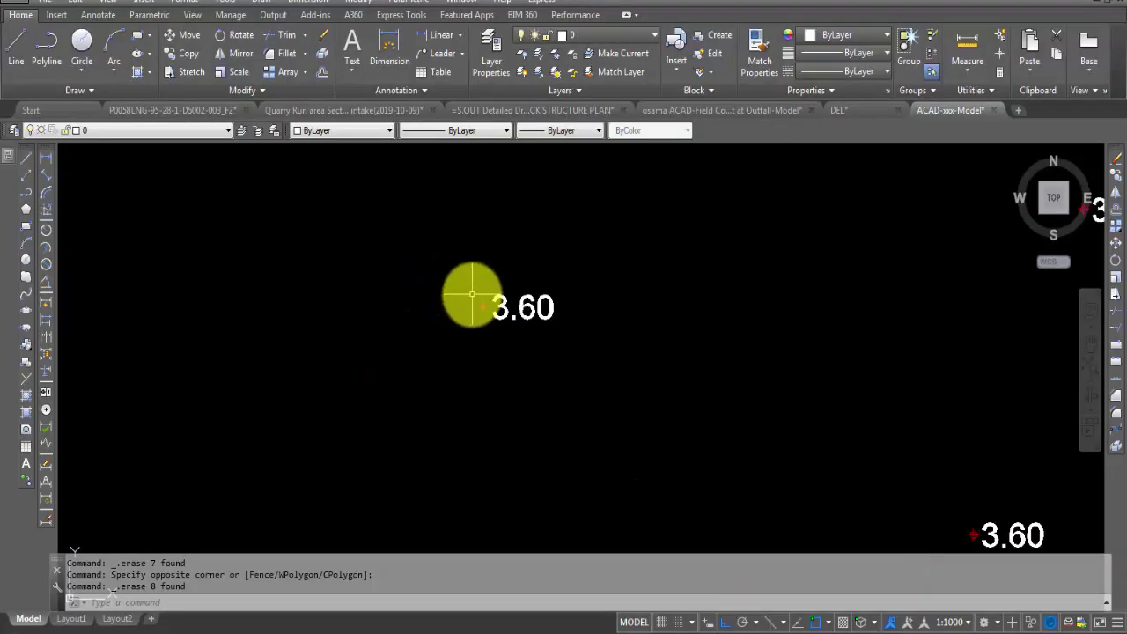
pyautogui.moveTo(584, 319); pyautogui.dragTo(663, 308, button='middle')
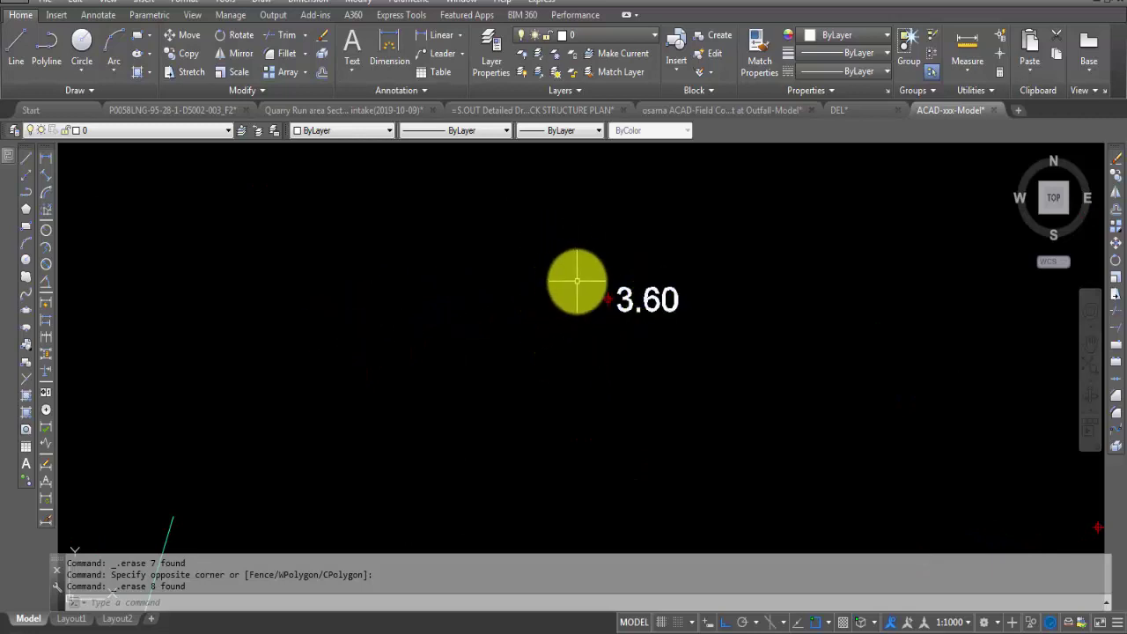
pyautogui.scroll(-5, 648, 317)
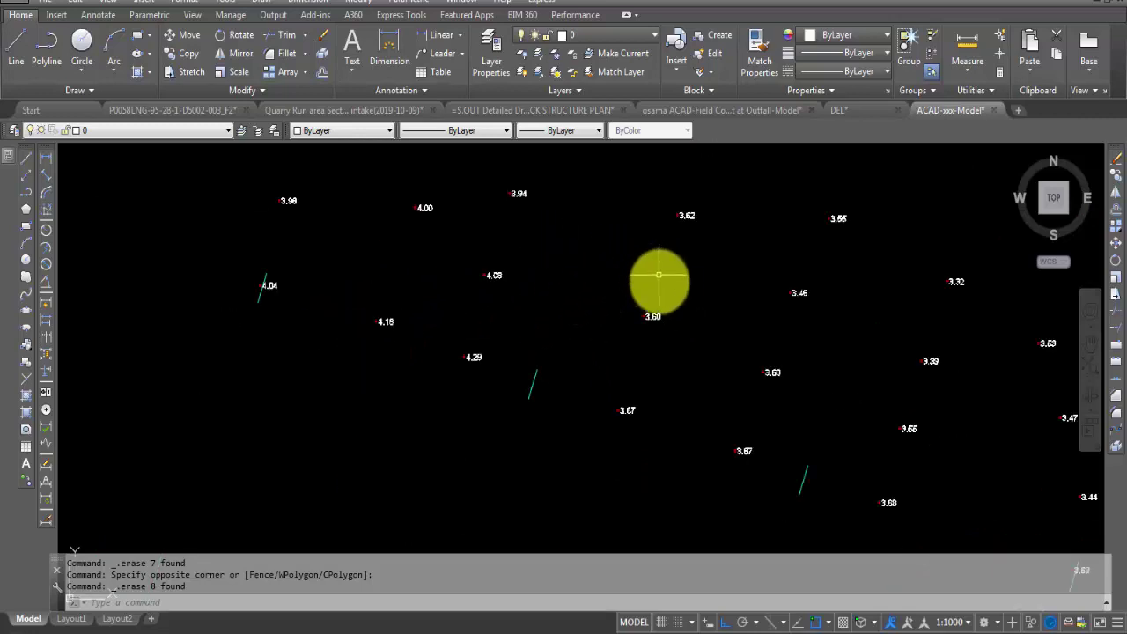
pyautogui.scroll(5, 651, 313)
pyautogui.scroll(4, 648, 326)
pyautogui.write('l')
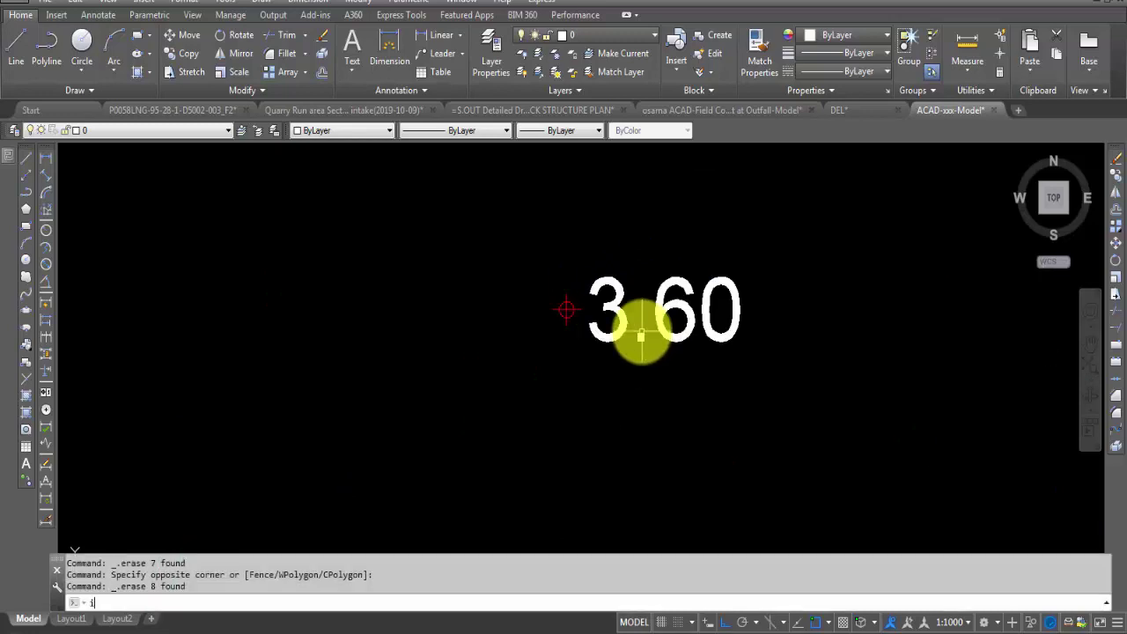
pyautogui.write('d')
pyautogui.press('Return')
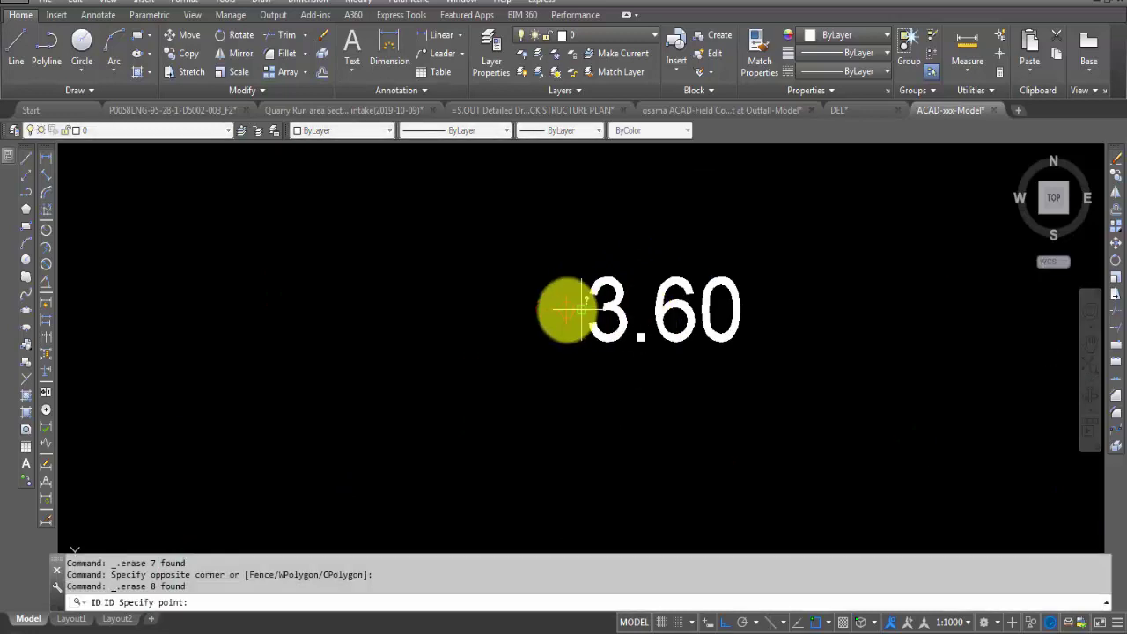
pyautogui.click(568, 306)
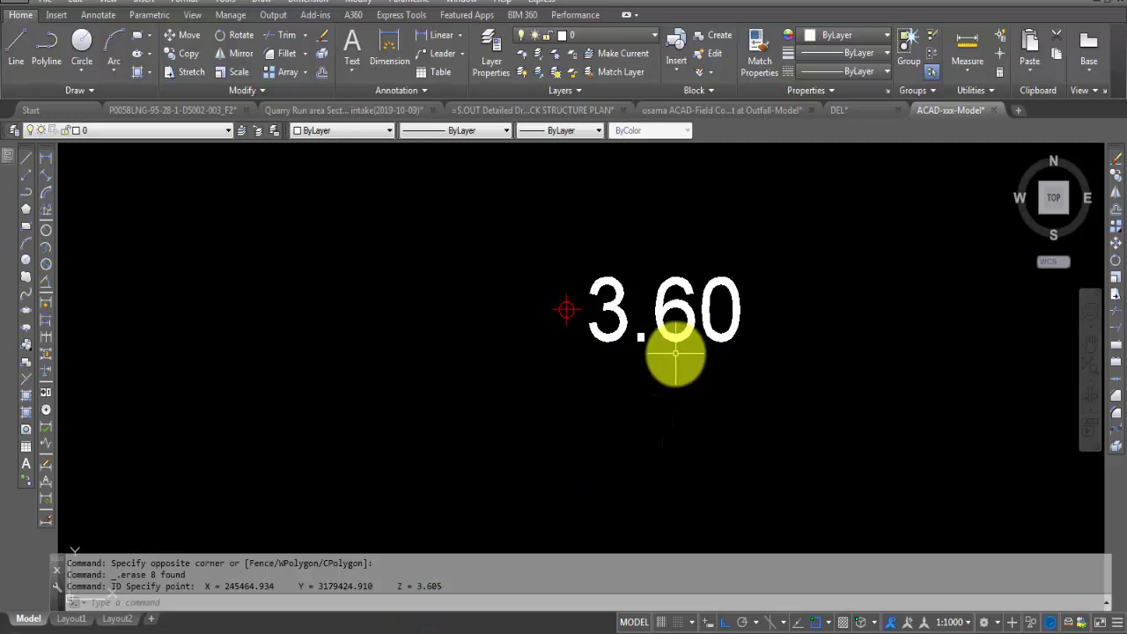
# Step: Examine the elevation labels of the survey points surrounding the queried 3.60 point
pyautogui.scroll(-5, 675, 353)
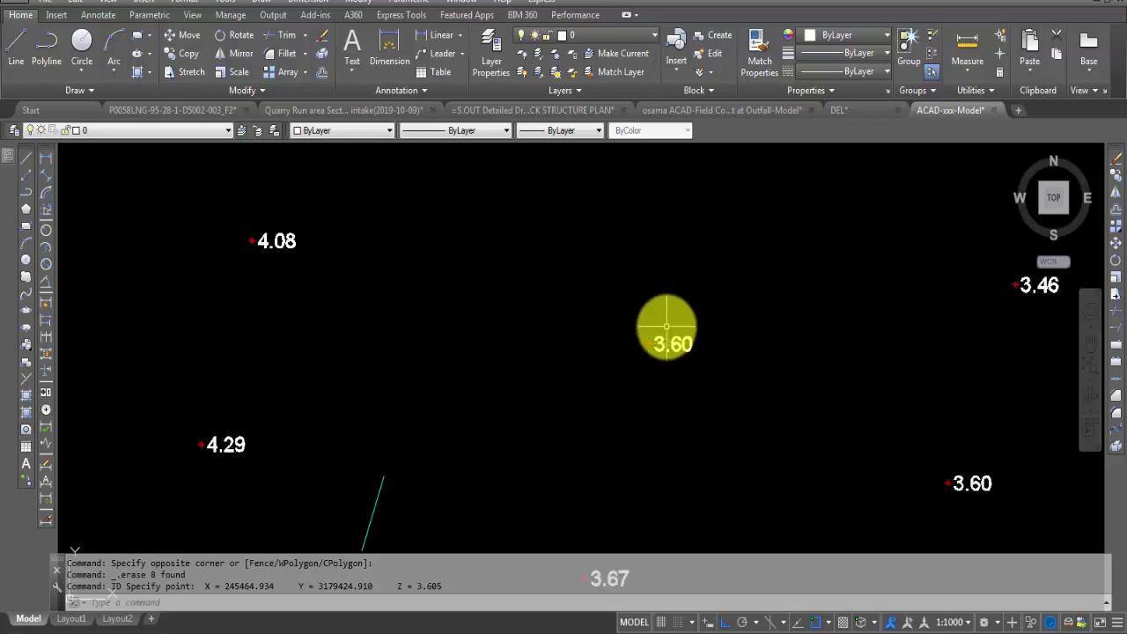
pyautogui.scroll(-6, 667, 326)
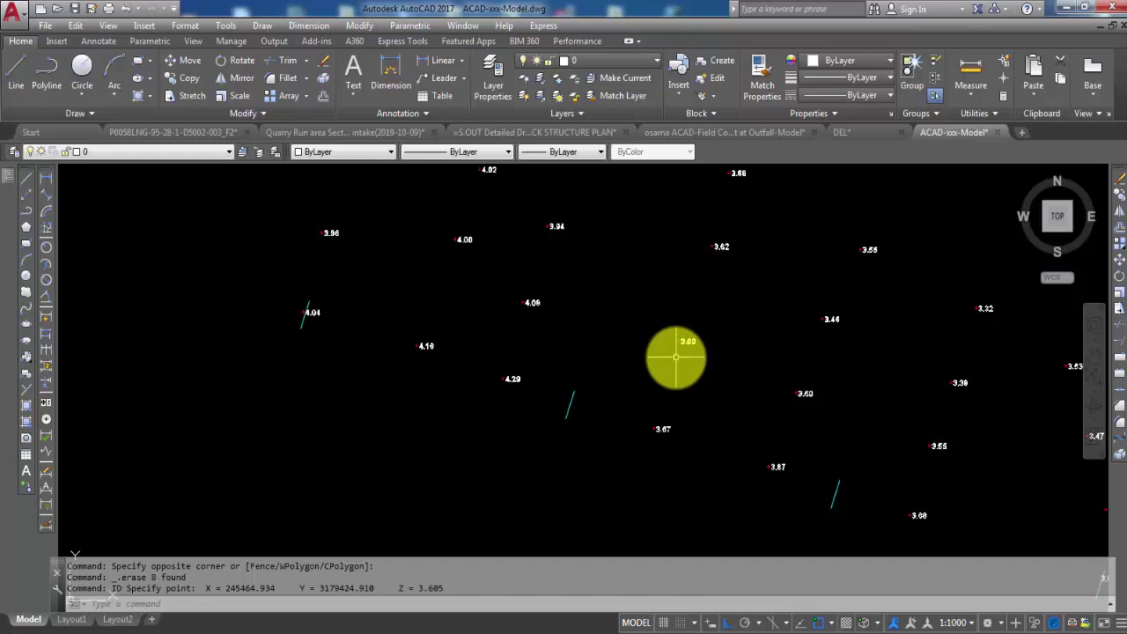
pyautogui.scroll(4, 694, 332)
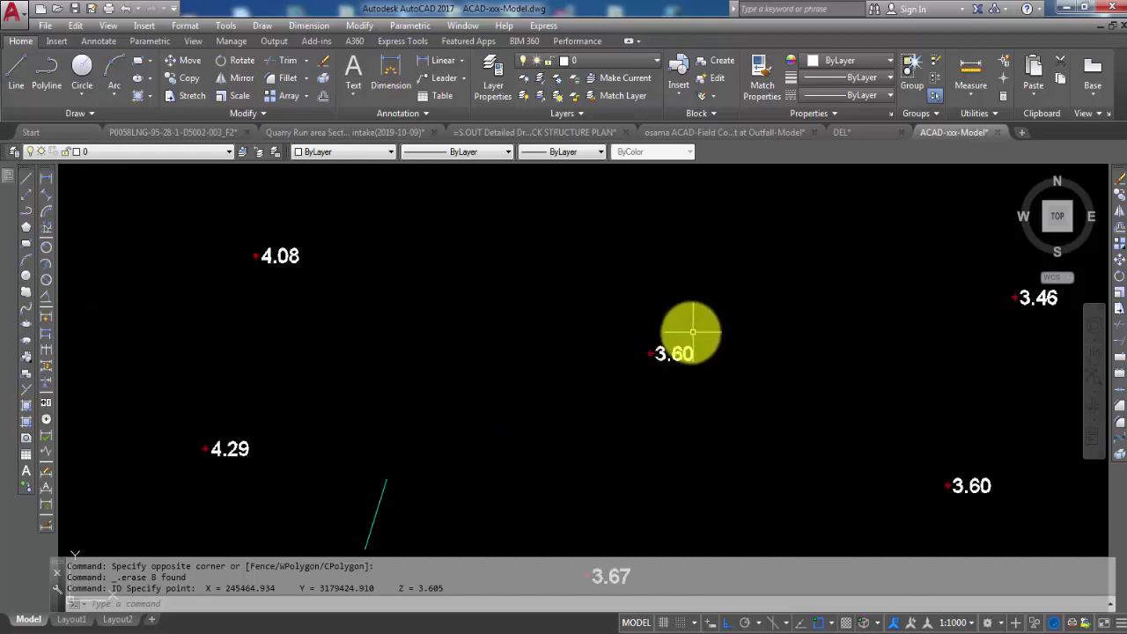
pyautogui.scroll(-2, 651, 370)
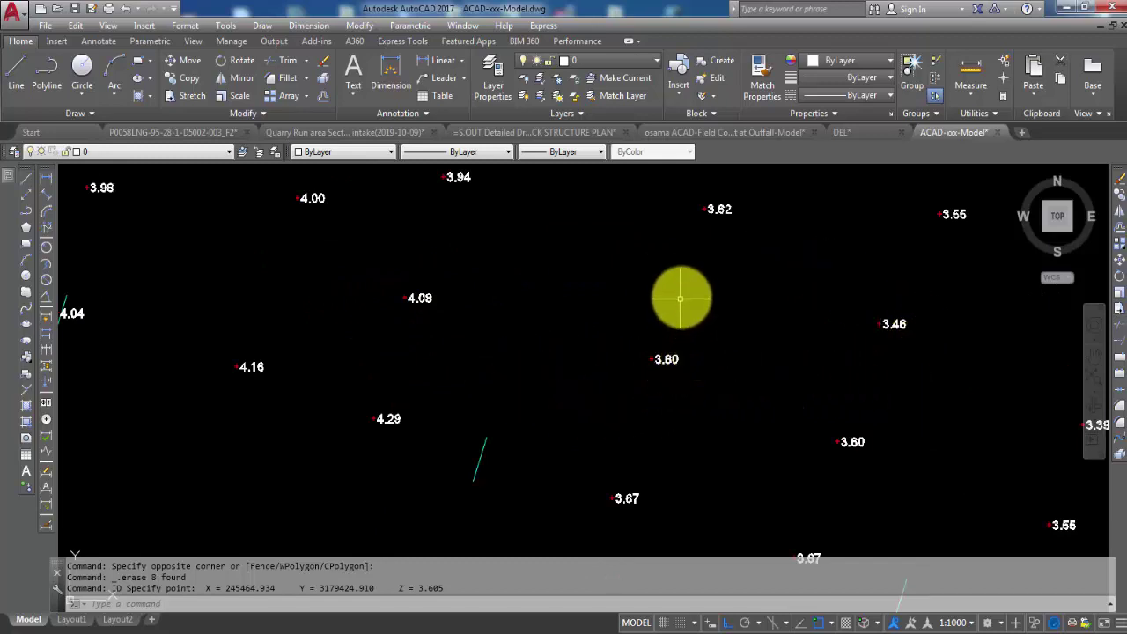
pyautogui.moveTo(679, 290); pyautogui.dragTo(647, 369, button='middle')
pyautogui.scroll(3, 682, 288)
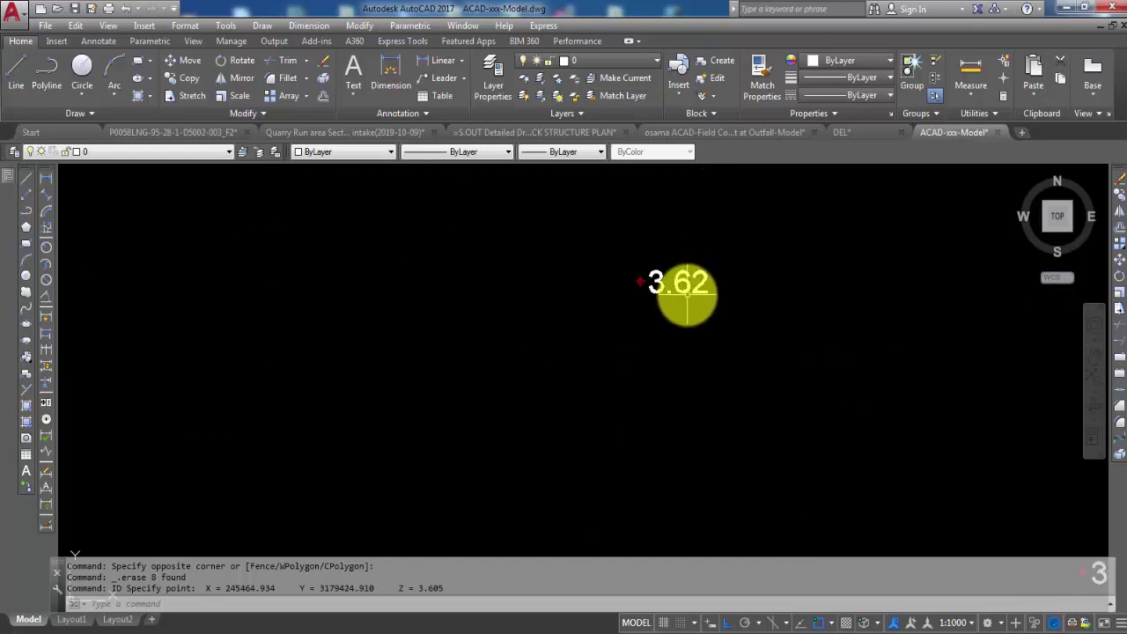
pyautogui.scroll(-3, 685, 290)
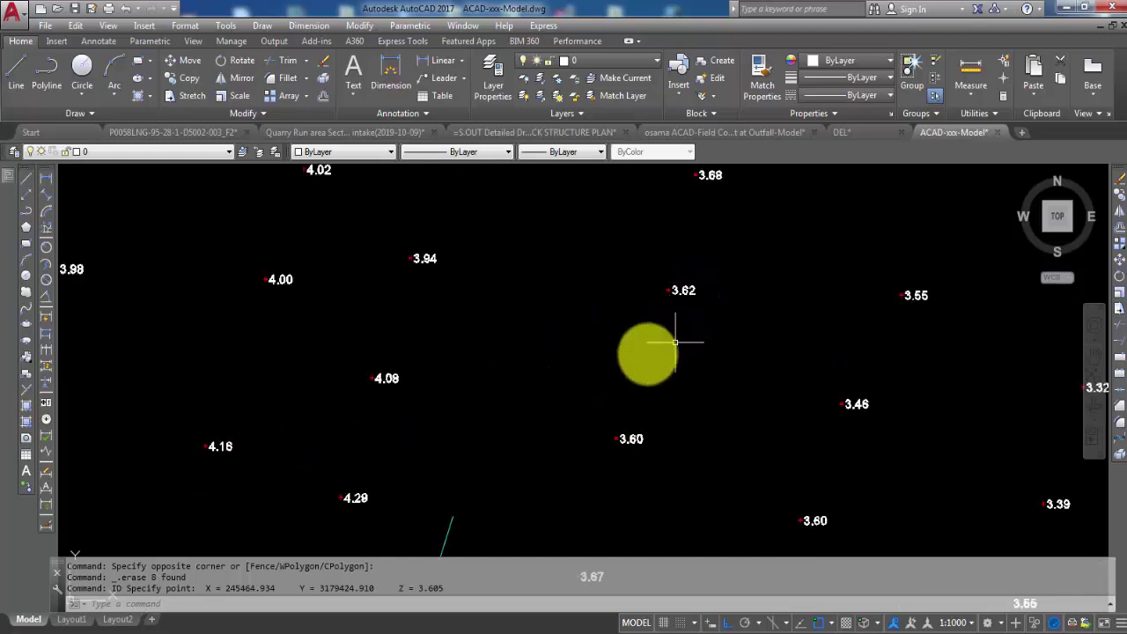
pyautogui.moveTo(380, 354); pyautogui.dragTo(496, 513, button='middle')
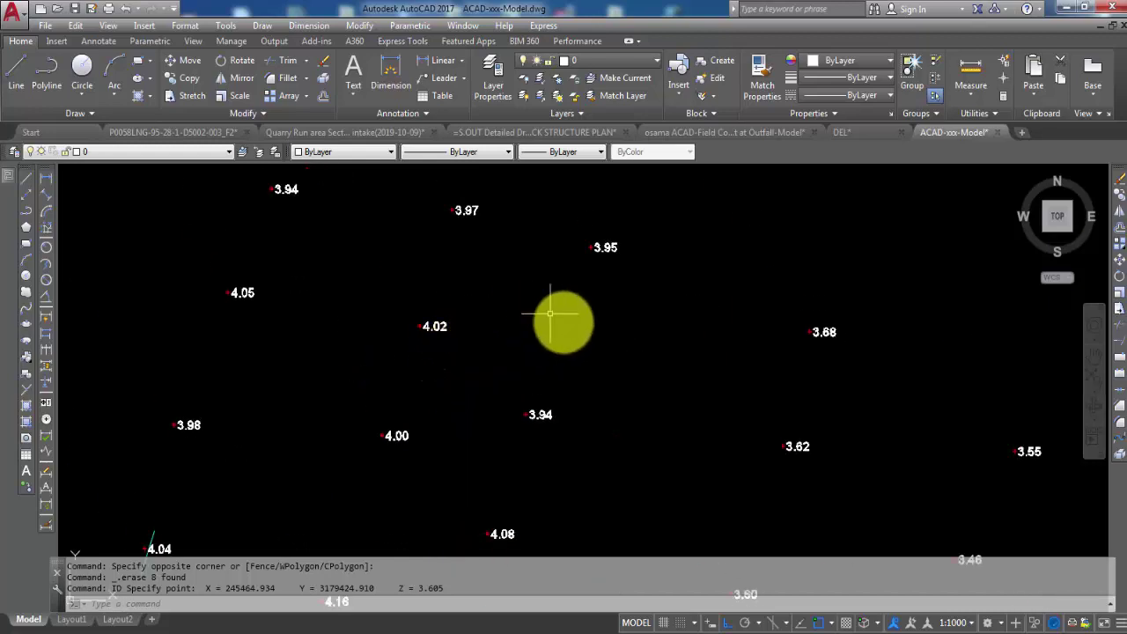
pyautogui.moveTo(792, 478); pyautogui.dragTo(707, 409, button='middle')
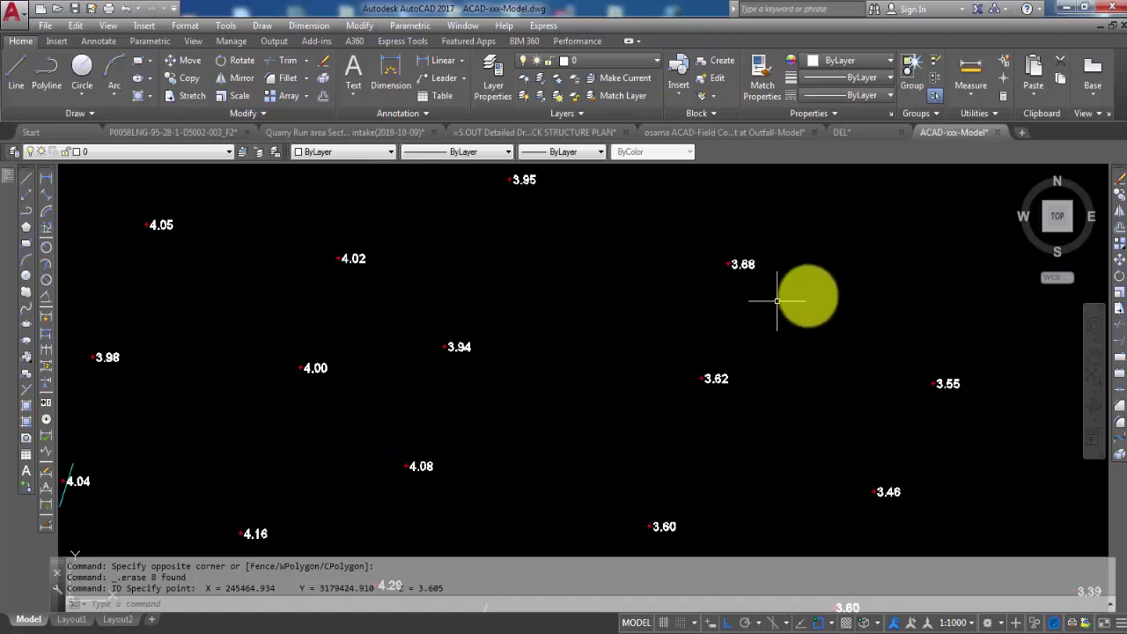
# Step: Switch to the southwest isometric view, dock the command line below the drawing area and bring the survey points into view
pyautogui.click(1043, 228)
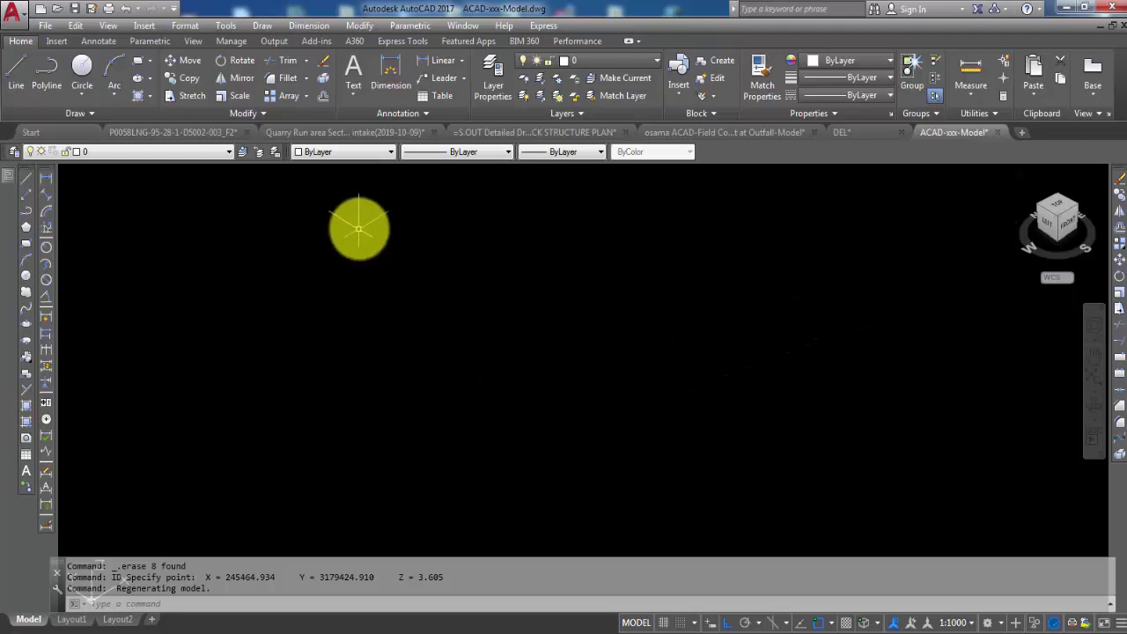
pyautogui.moveTo(505, 375); pyautogui.dragTo(616, 339, button='middle')
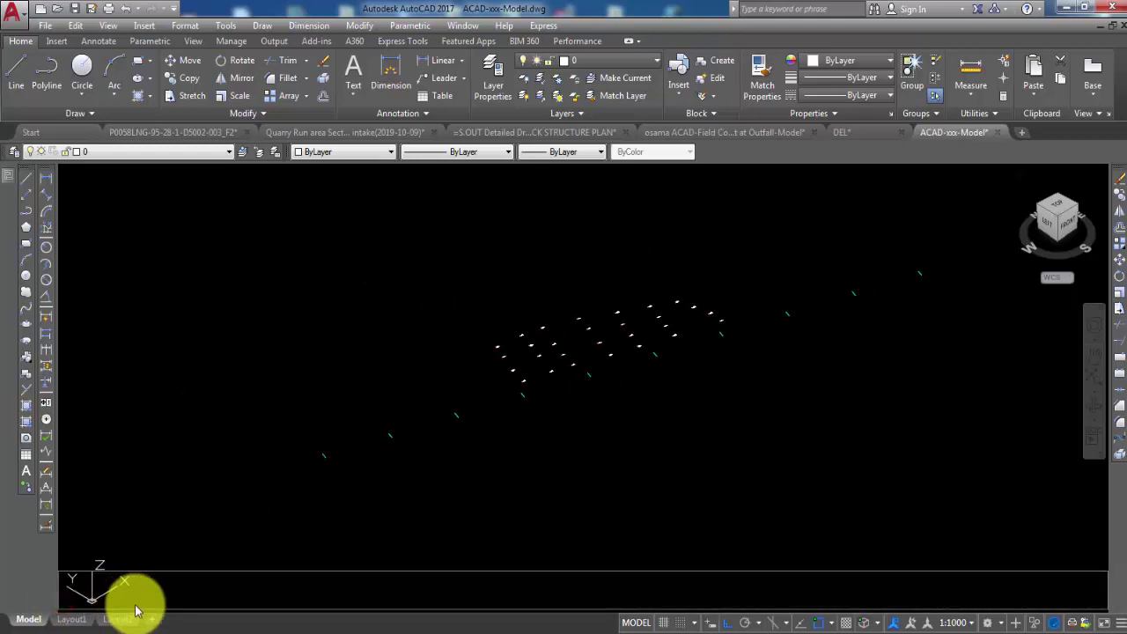
pyautogui.moveTo(136, 611); pyautogui.dragTo(135, 610)
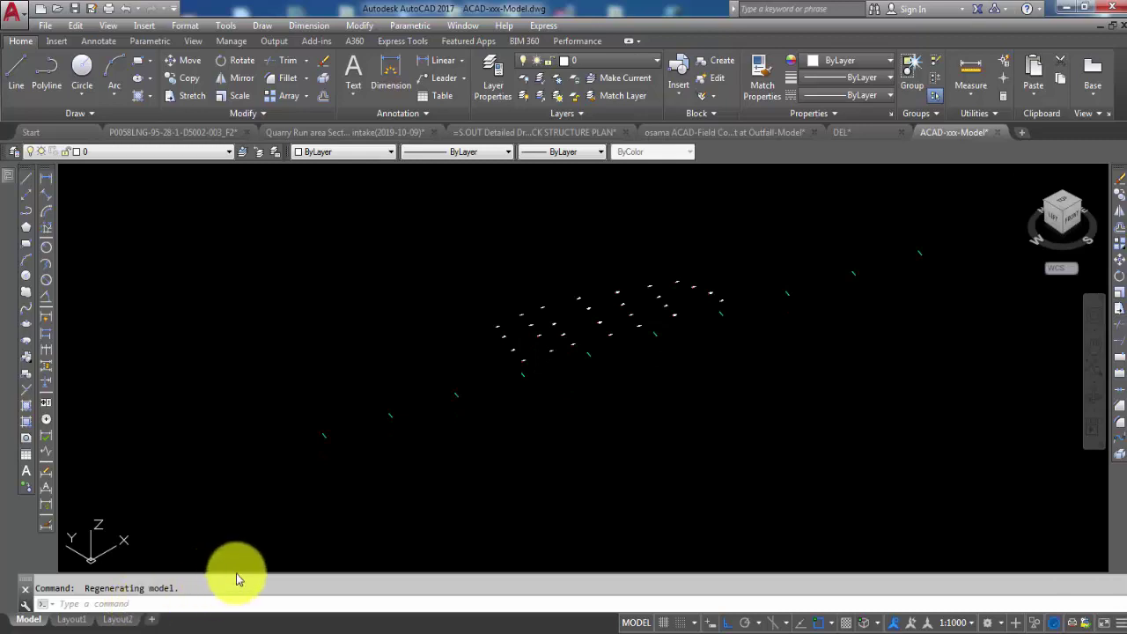
pyautogui.scroll(2, 637, 271)
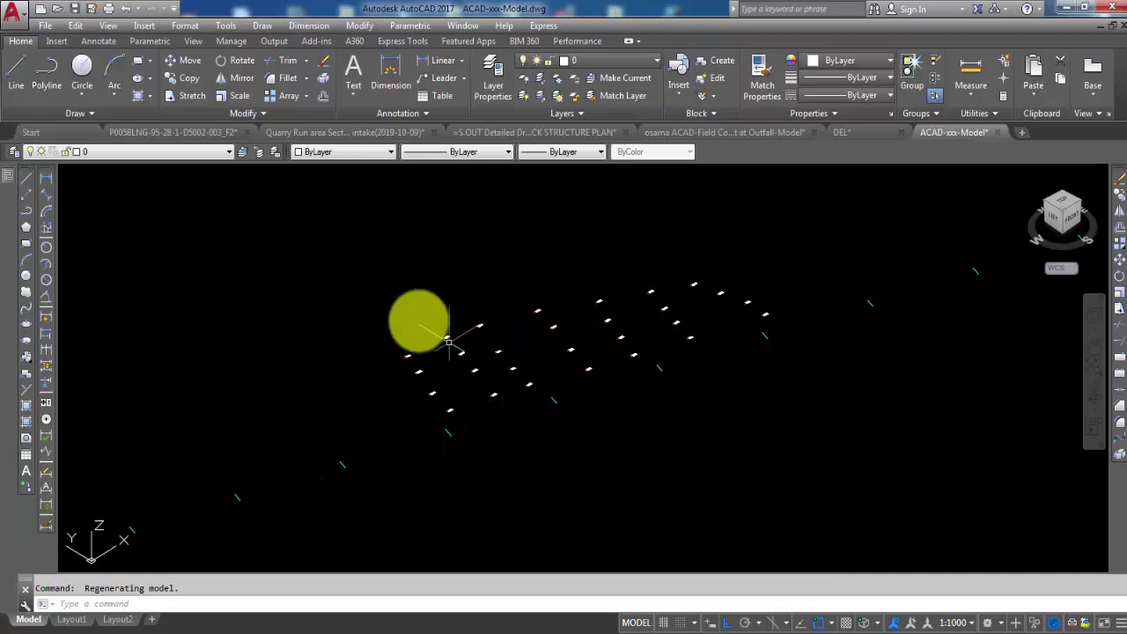
# Step: Window-select the survey points with their labels and the short lines among them, and move them 2 units upward along the Z axis
pyautogui.click(318, 219)
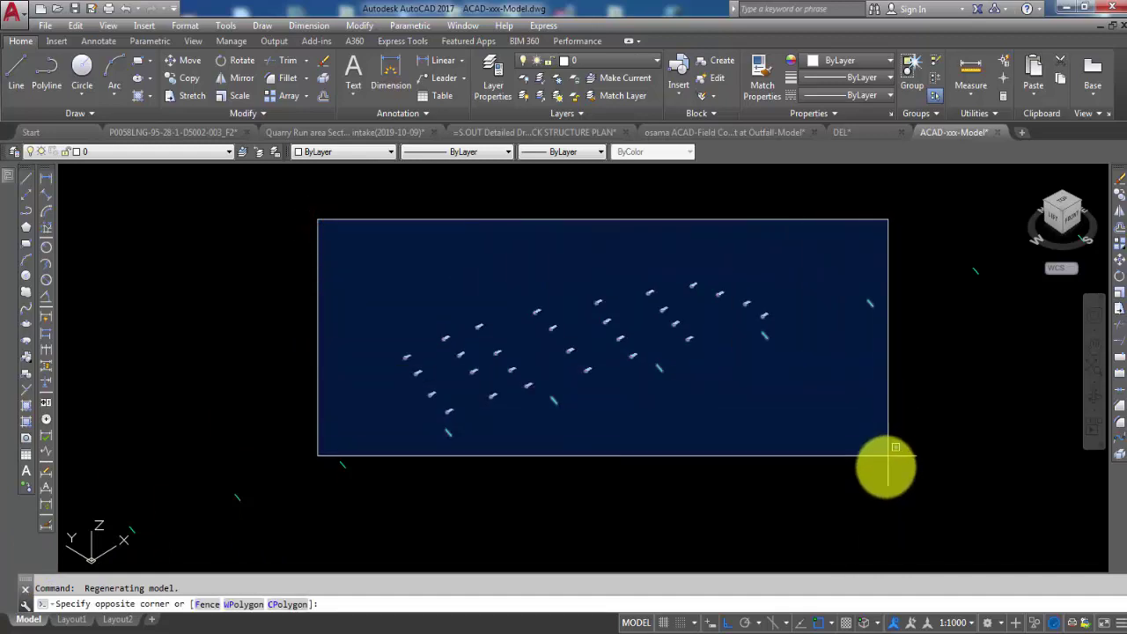
pyautogui.click(883, 475)
pyautogui.scroll(5, 591, 339)
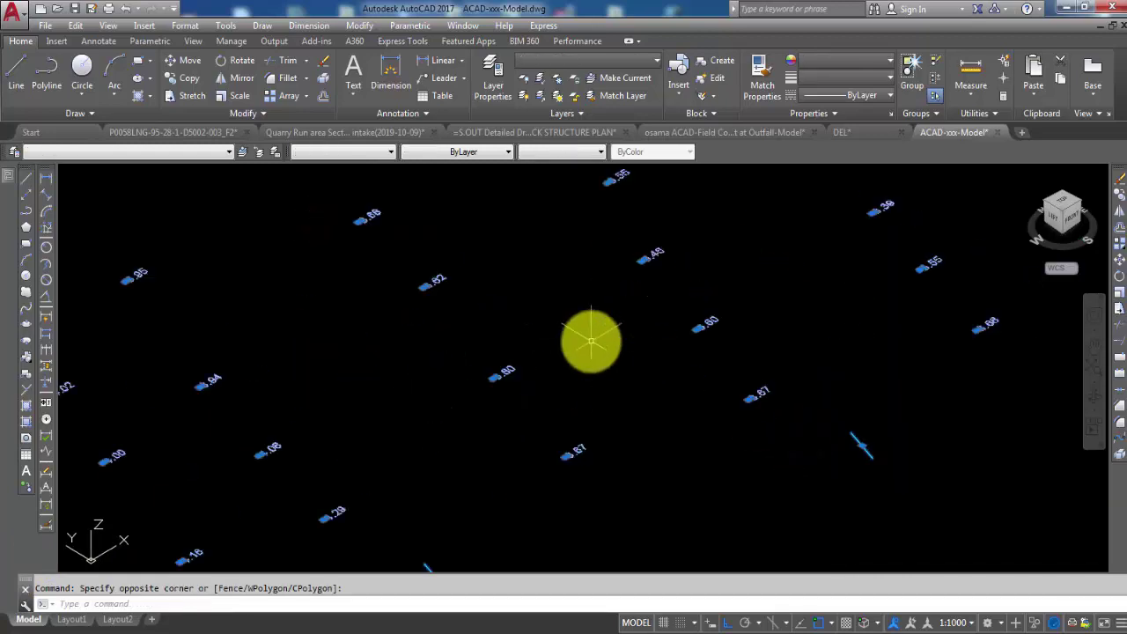
pyautogui.scroll(-5, 591, 341)
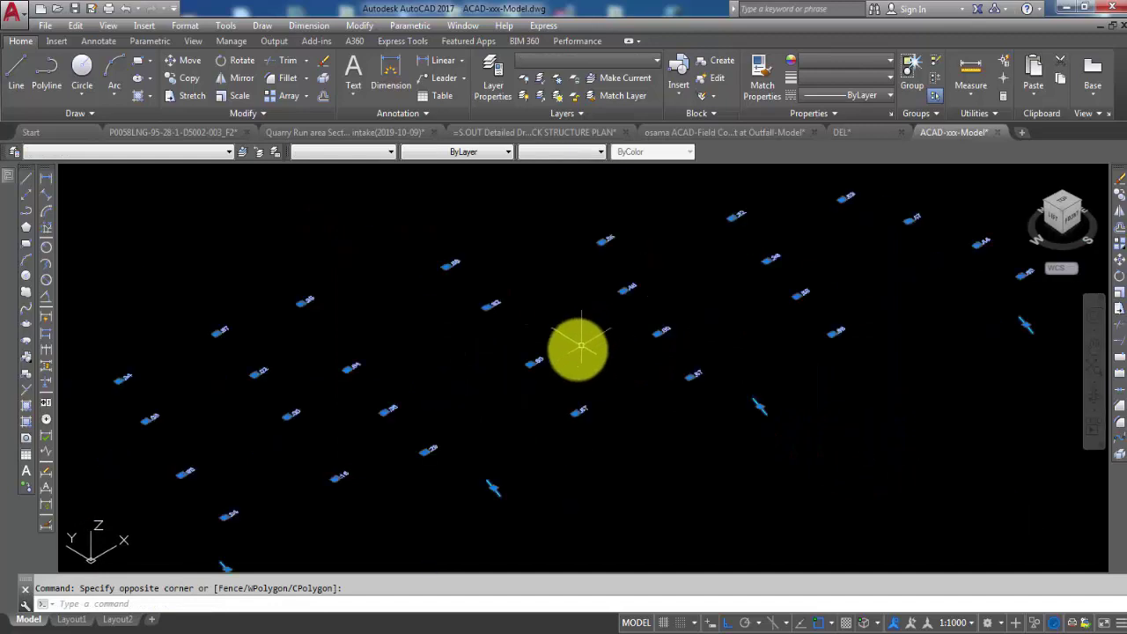
pyautogui.scroll(3, 627, 431)
pyautogui.moveTo(540, 461); pyautogui.dragTo(571, 426, button='middle')
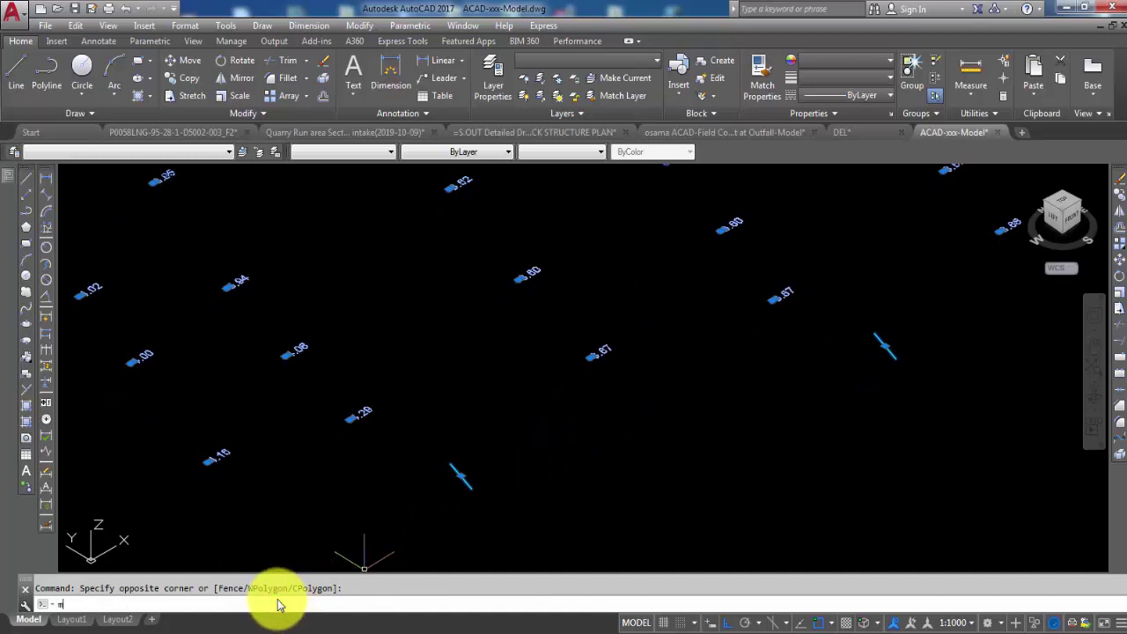
pyautogui.press('Return')
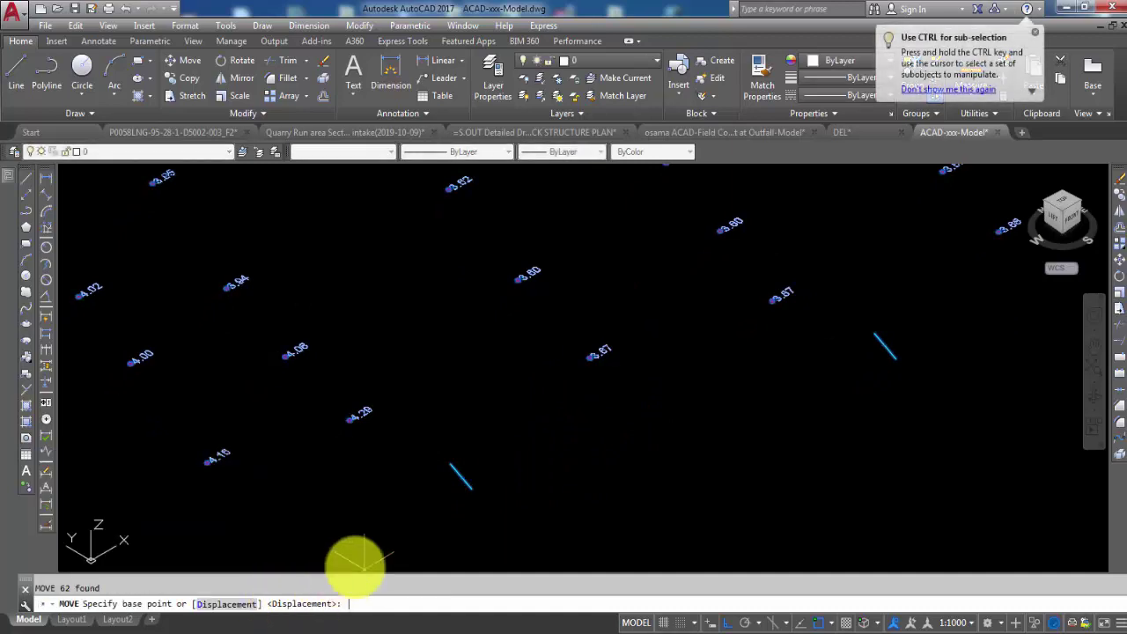
pyautogui.scroll(3, 591, 350)
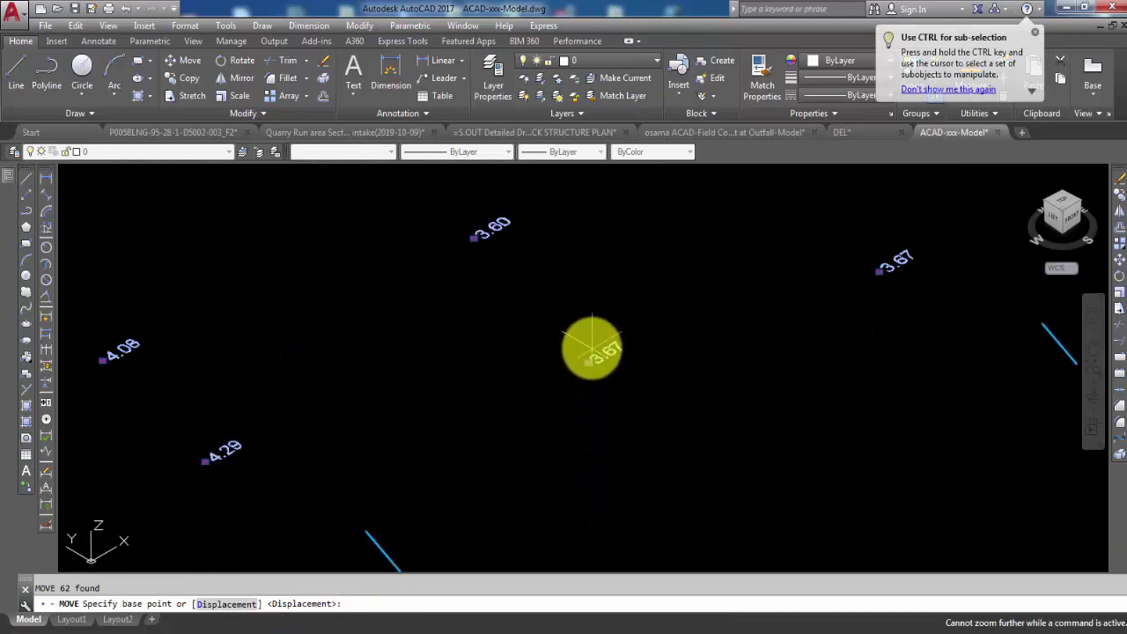
pyautogui.scroll(-2, 634, 397)
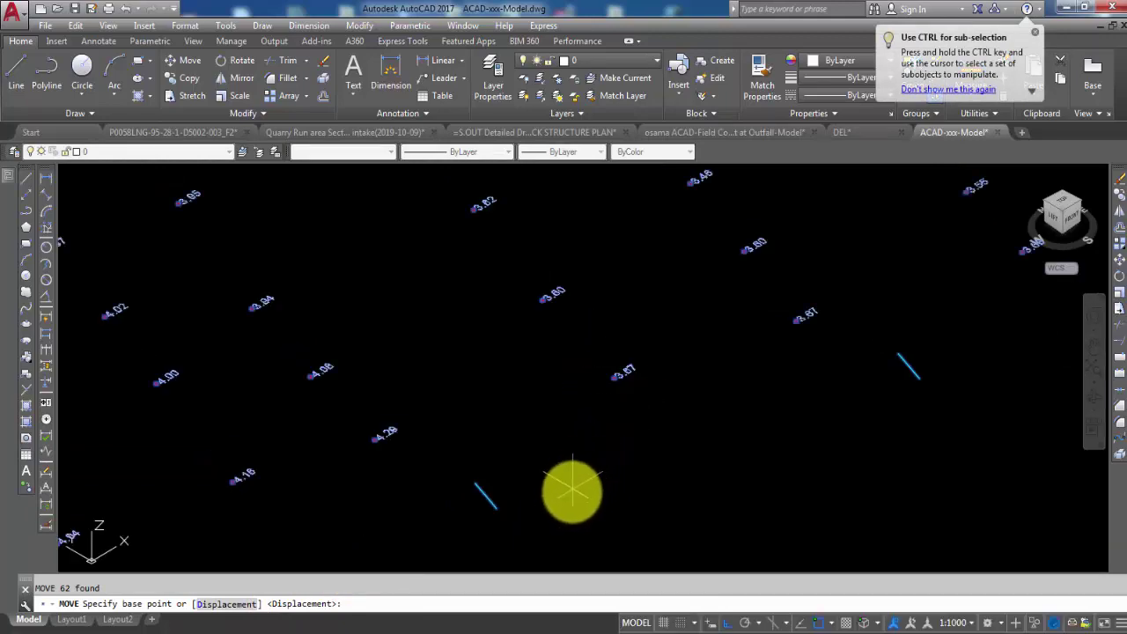
pyautogui.click(575, 480)
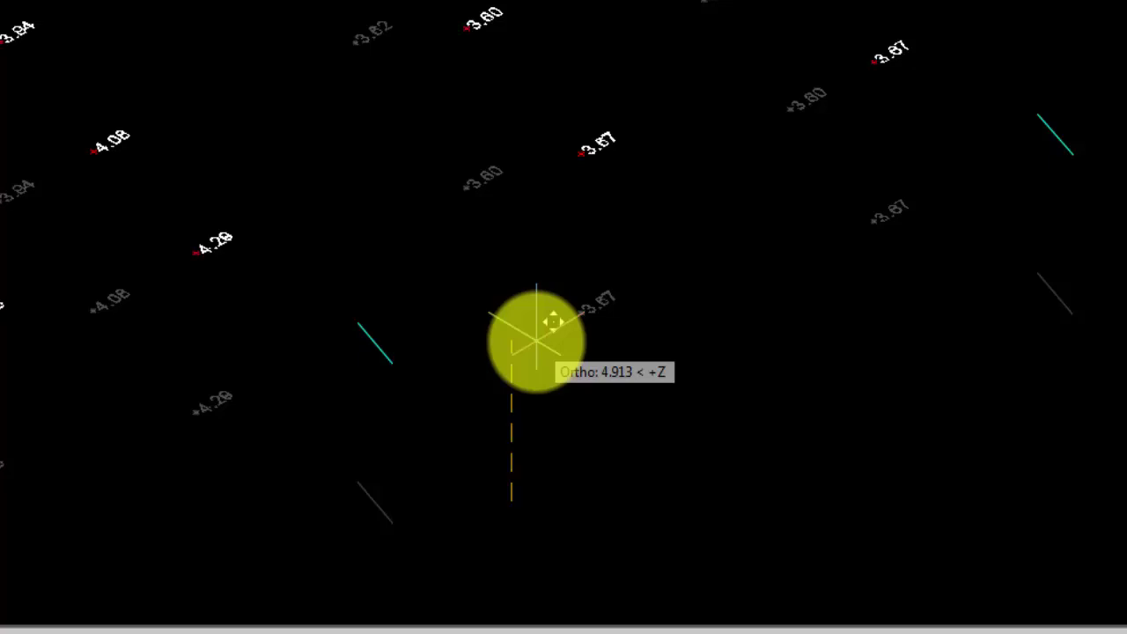
pyautogui.moveTo(536, 339)
pyautogui.mouseDown(button='middle')
pyautogui.moveTo(541, 196)
pyautogui.moveTo(579, 423)
pyautogui.moveTo(546, 131)
pyautogui.moveTo(482, 269)
pyautogui.mouseUp(button='middle')
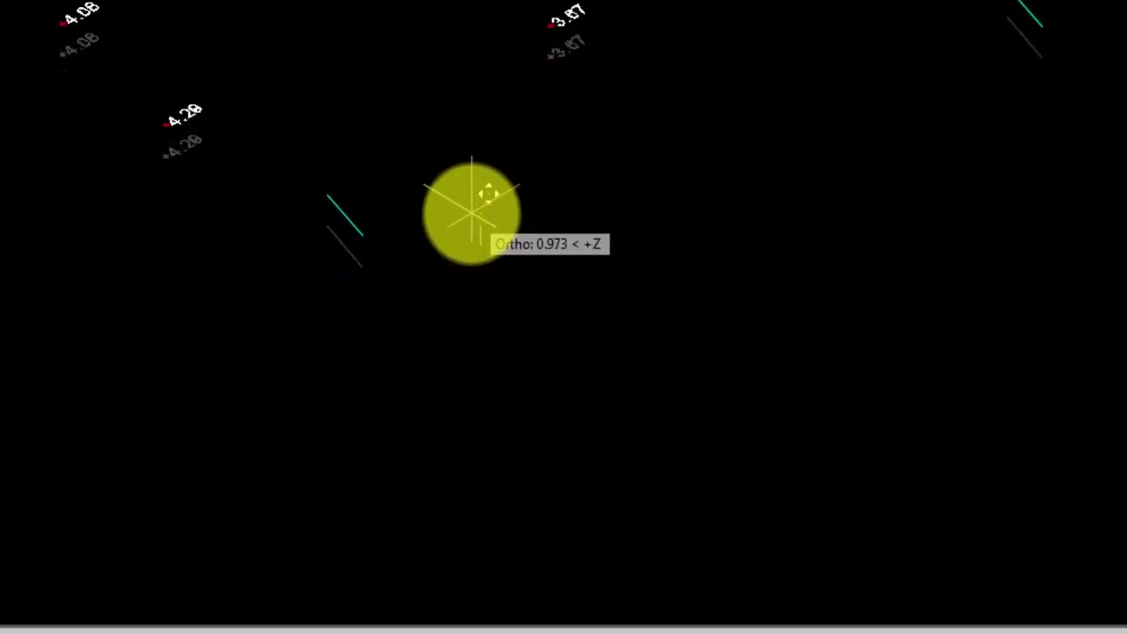
pyautogui.scroll(2, 473, 202)
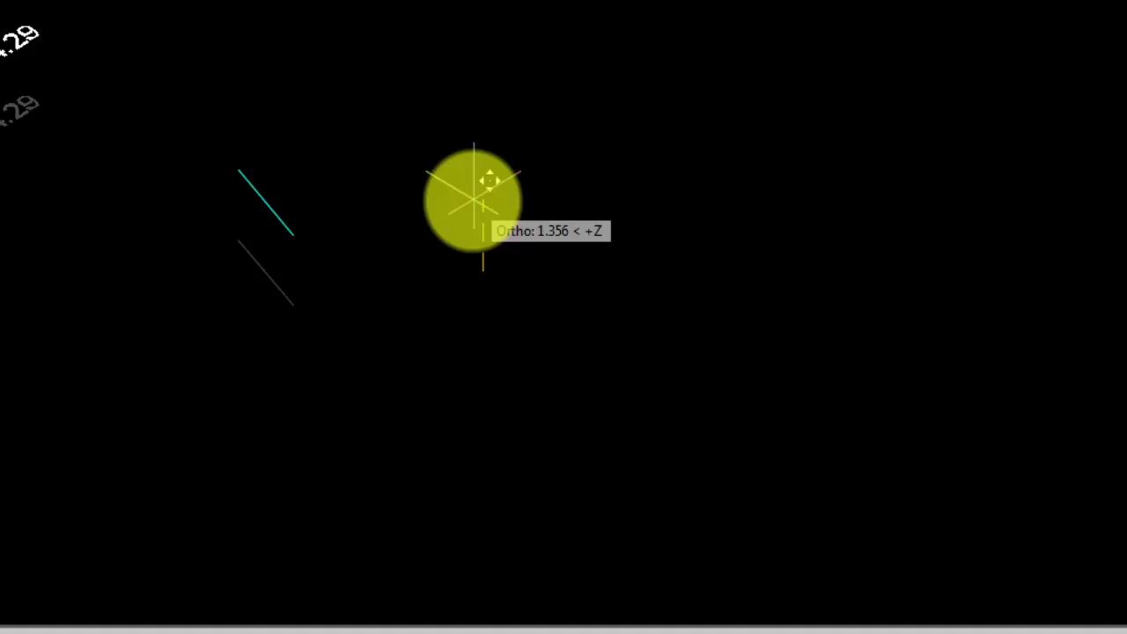
pyautogui.click(474, 201)
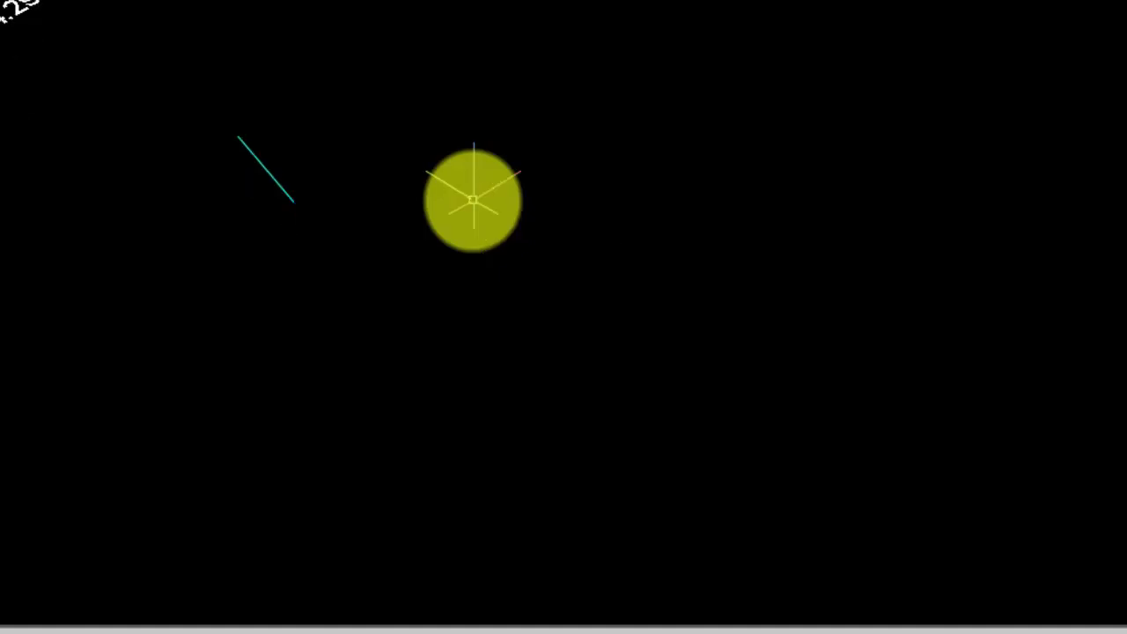
# Step: Look over the moved survey points and return the drawing to the top view
pyautogui.scroll(-2, 473, 496)
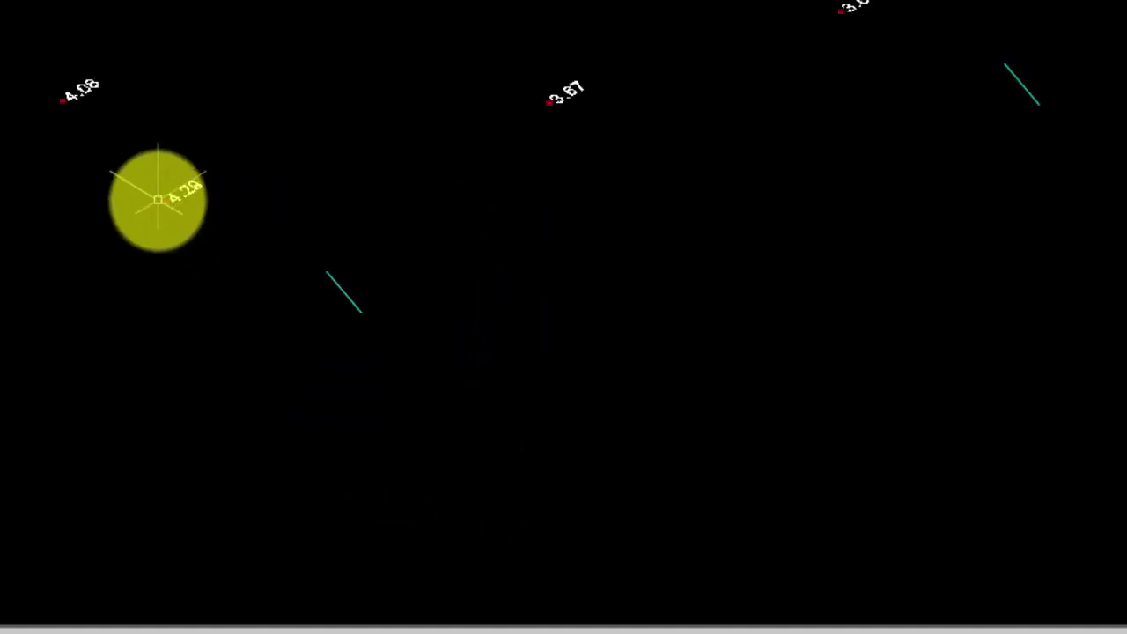
pyautogui.scroll(2, 81, 67)
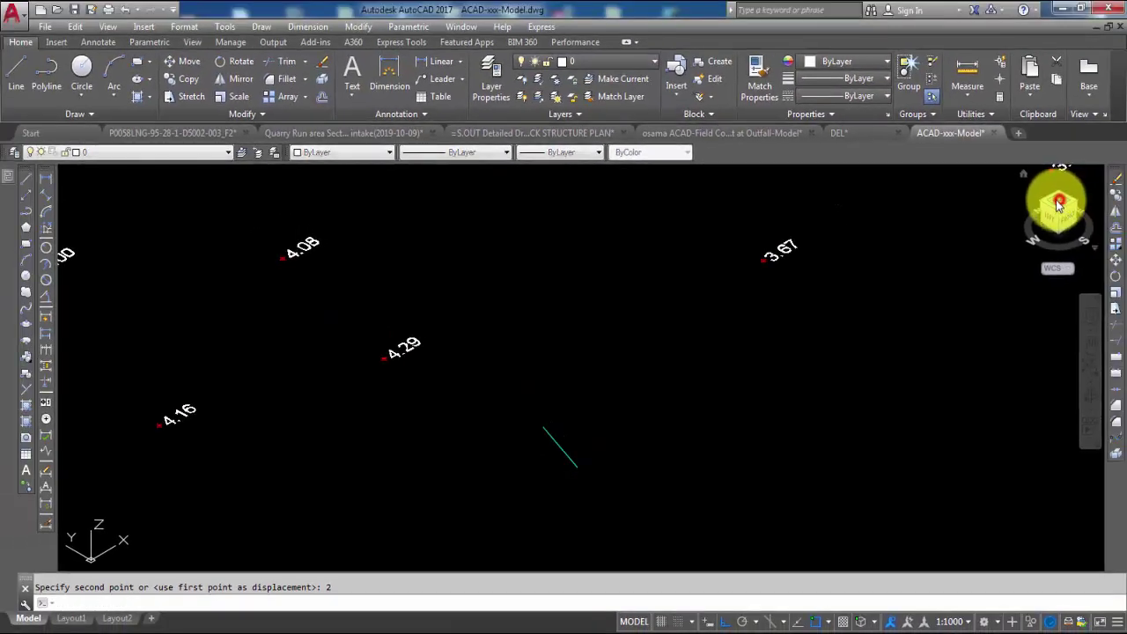
pyautogui.click(1088, 187)
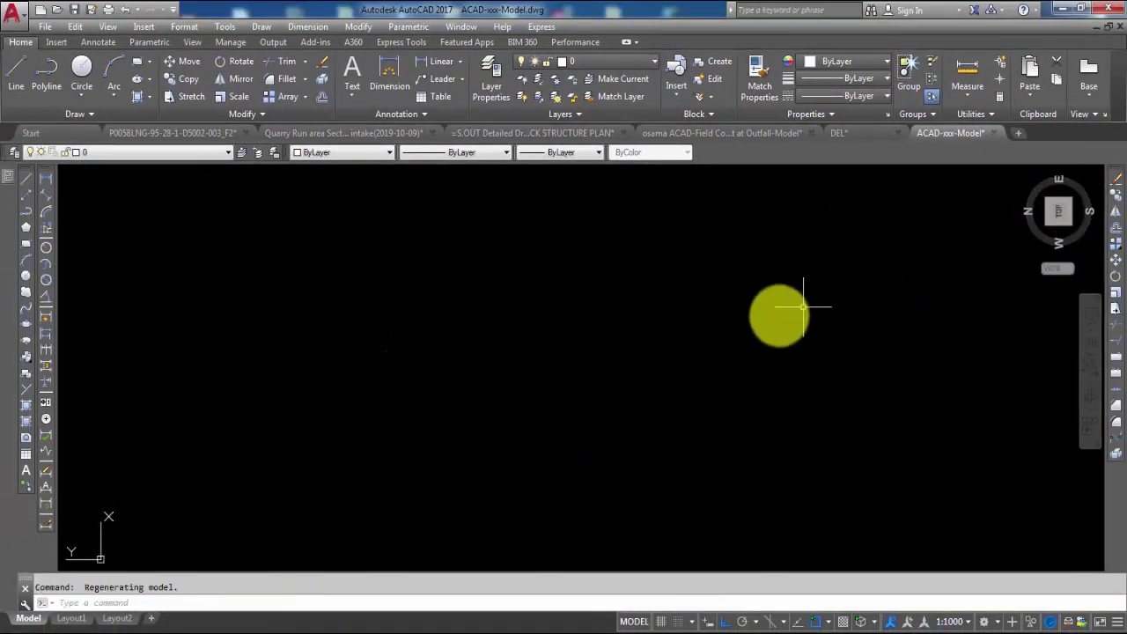
# Step: Rotate the top view so that north points up and bring the 3.60 survey point into view
pyautogui.middleClick(666, 367)
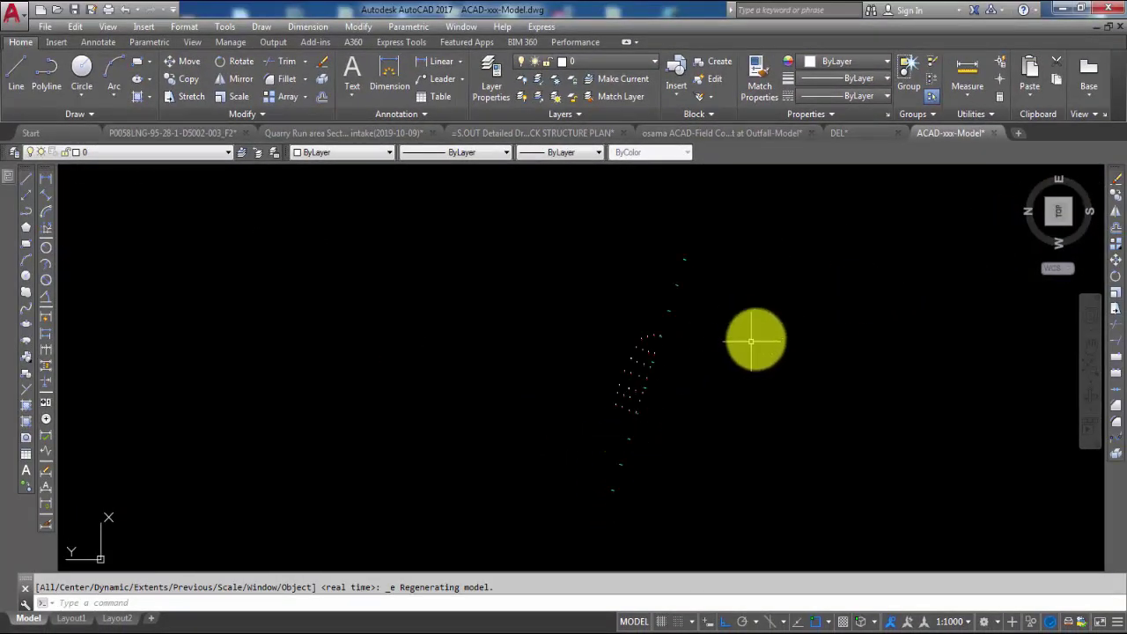
pyautogui.click(1097, 185)
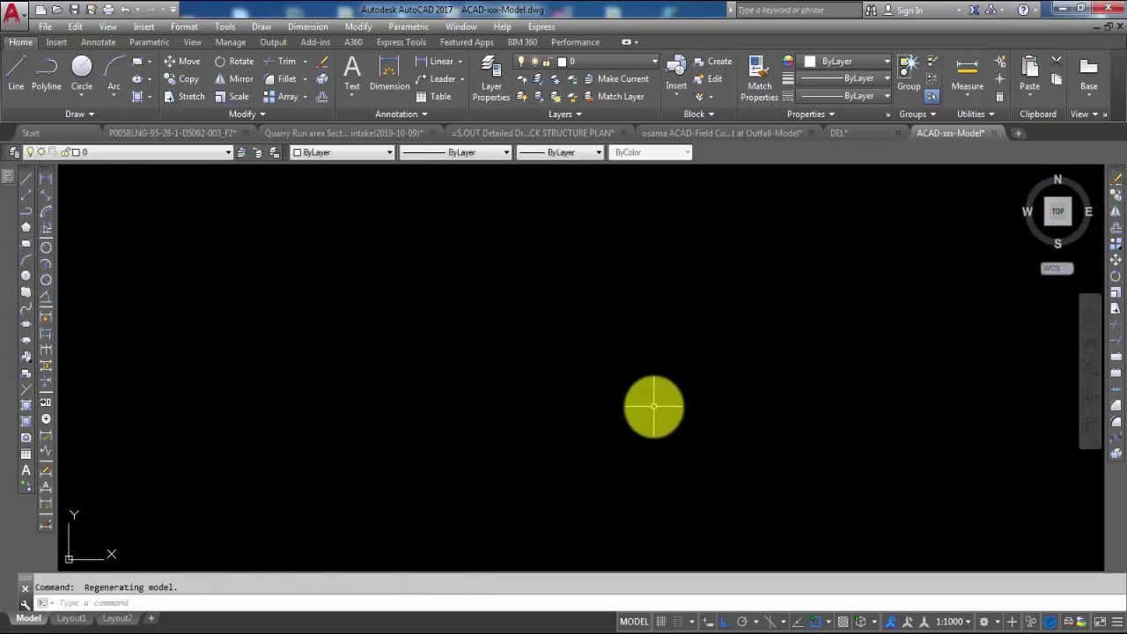
pyautogui.moveTo(469, 496); pyautogui.dragTo(635, 366, button='middle')
pyautogui.scroll(10, 511, 343)
pyautogui.scroll(4, 603, 264)
pyautogui.moveTo(629, 277); pyautogui.dragTo(600, 429, button='middle')
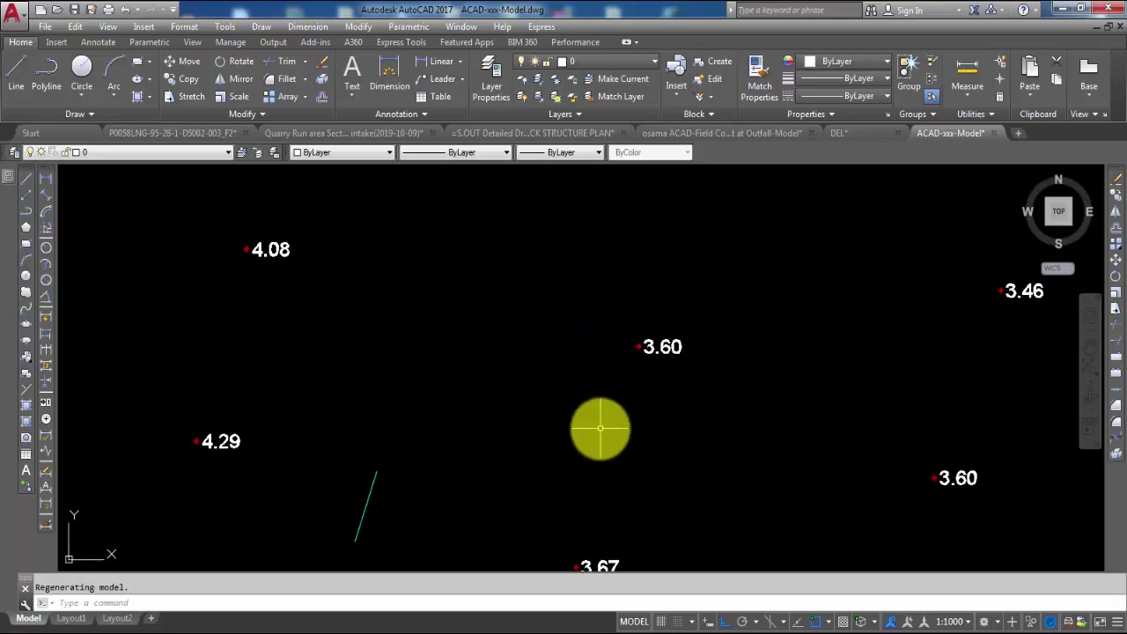
# Step: Query the coordinates of the moved 3.60 survey point with the ID command and compare its elevation with the surrounding labels
pyautogui.write('d')
pyautogui.press('Return')
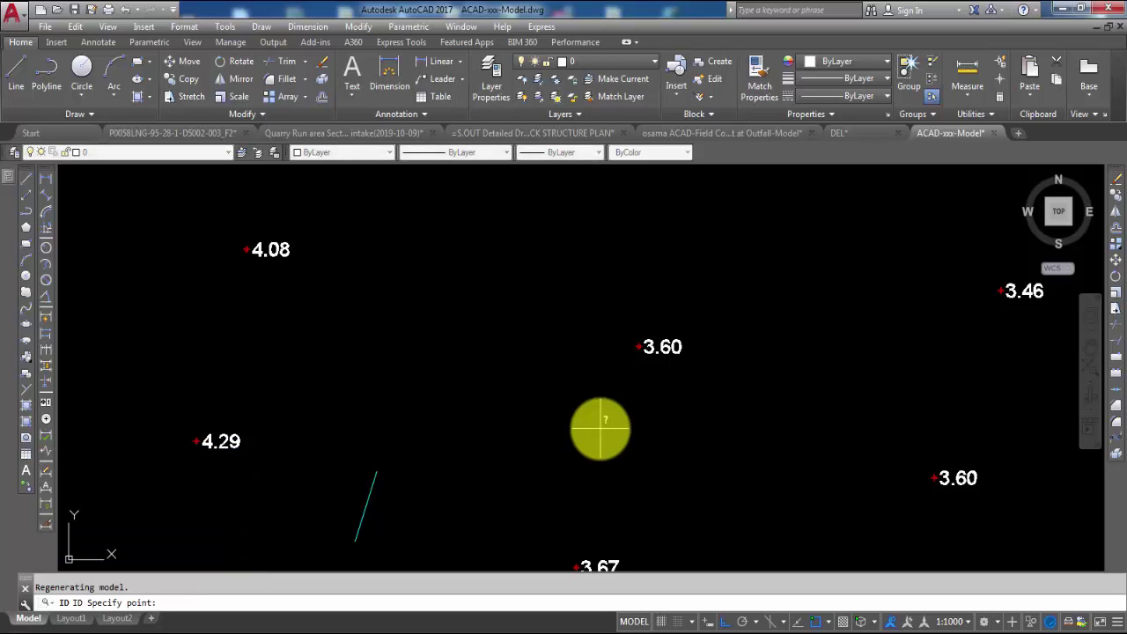
pyautogui.scroll(4, 660, 366)
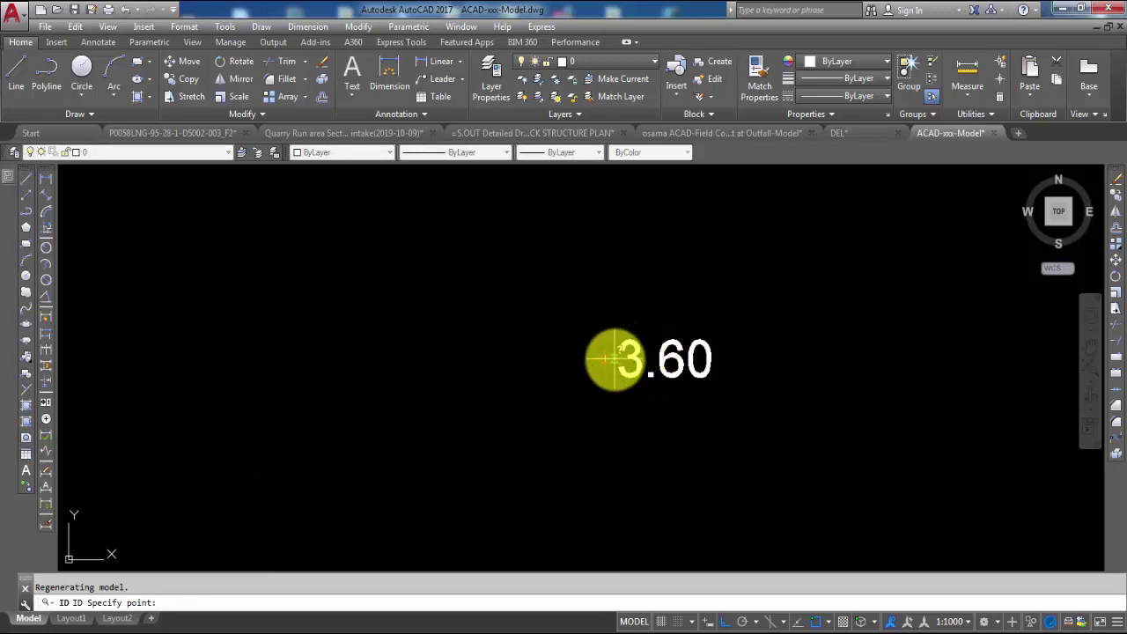
pyautogui.scroll(5, 601, 357)
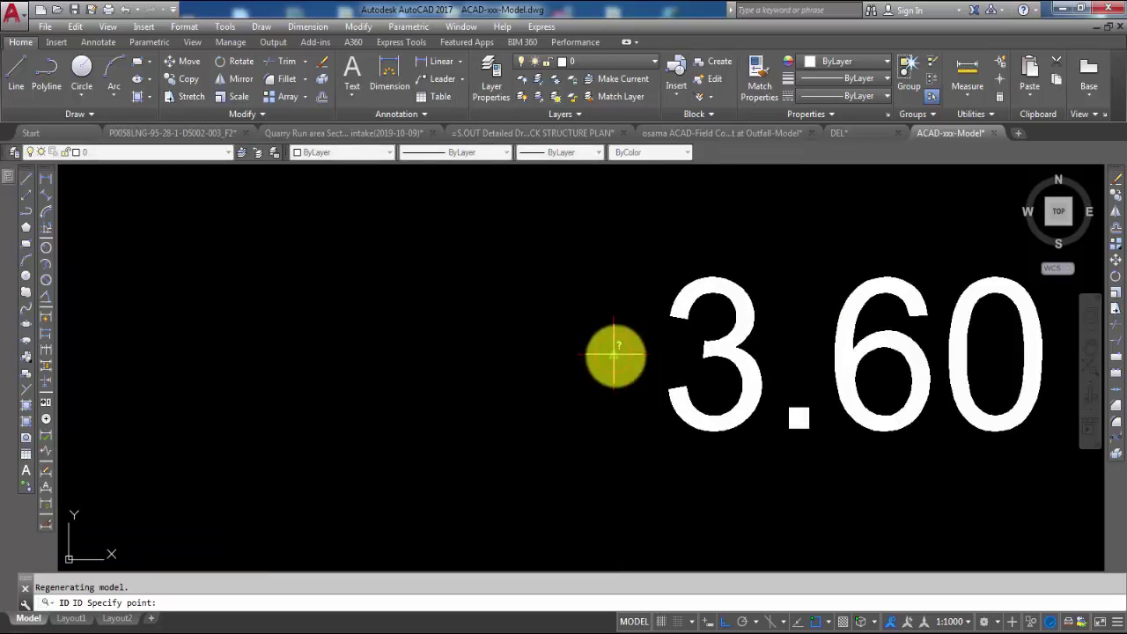
pyautogui.click(614, 355)
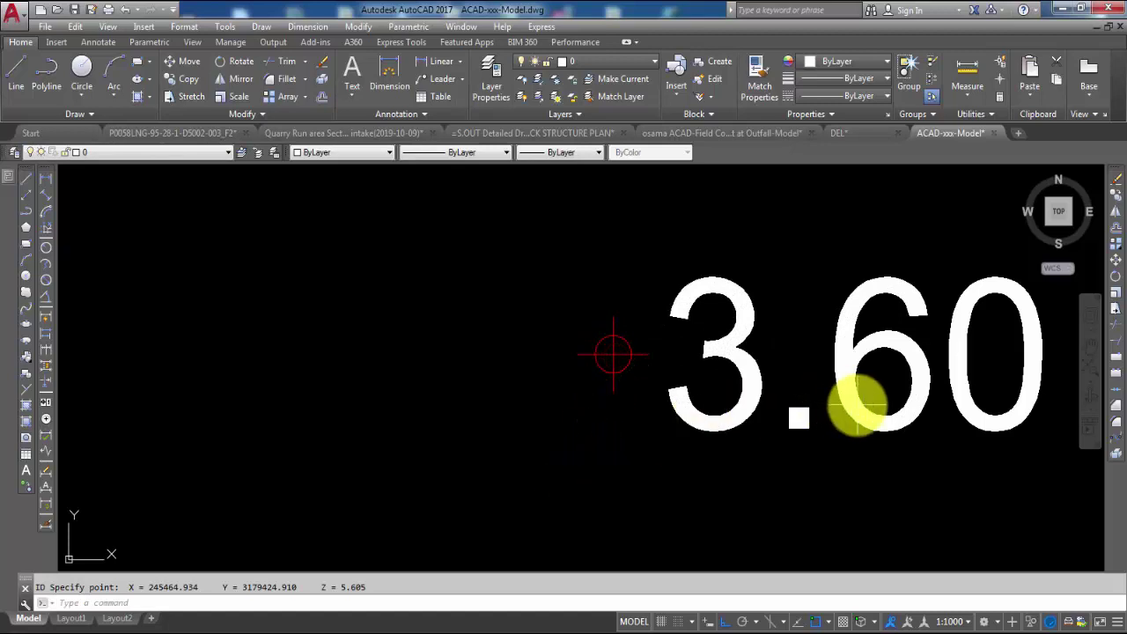
pyautogui.moveTo(805, 475); pyautogui.dragTo(733, 441, button='middle')
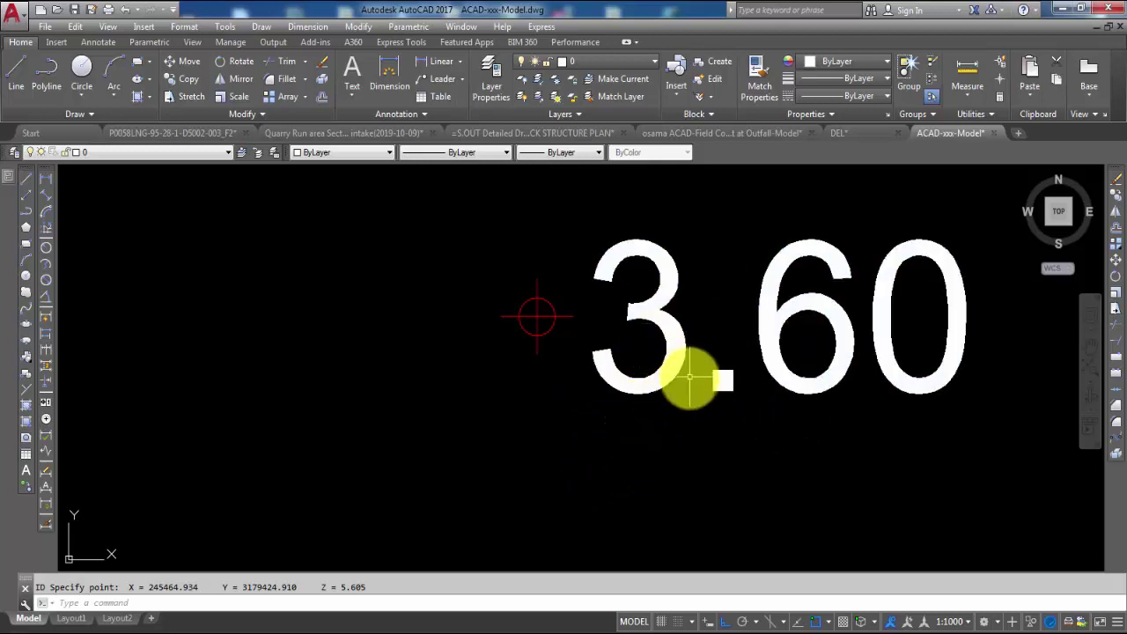
pyautogui.scroll(-10, 684, 403)
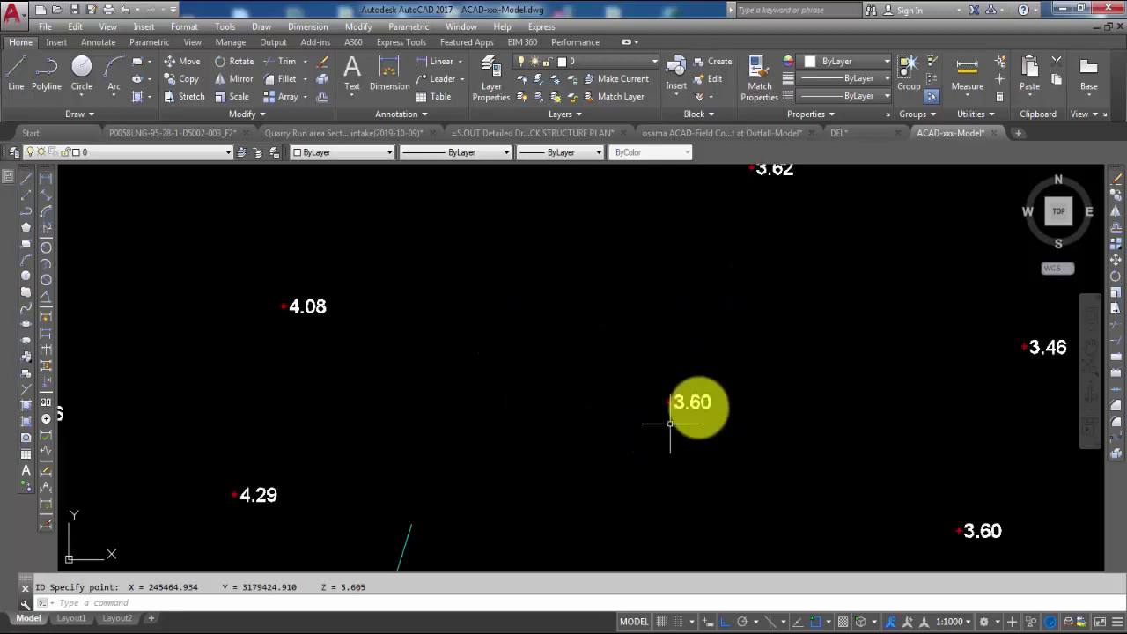
pyautogui.scroll(-2, 749, 402)
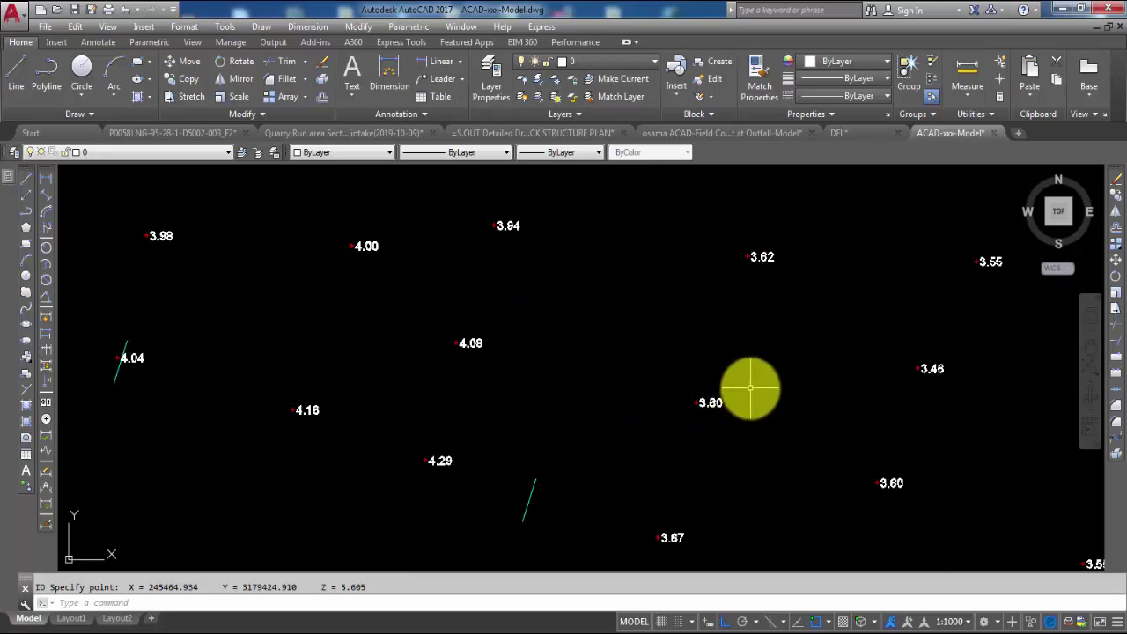
pyautogui.scroll(-3, 628, 385)
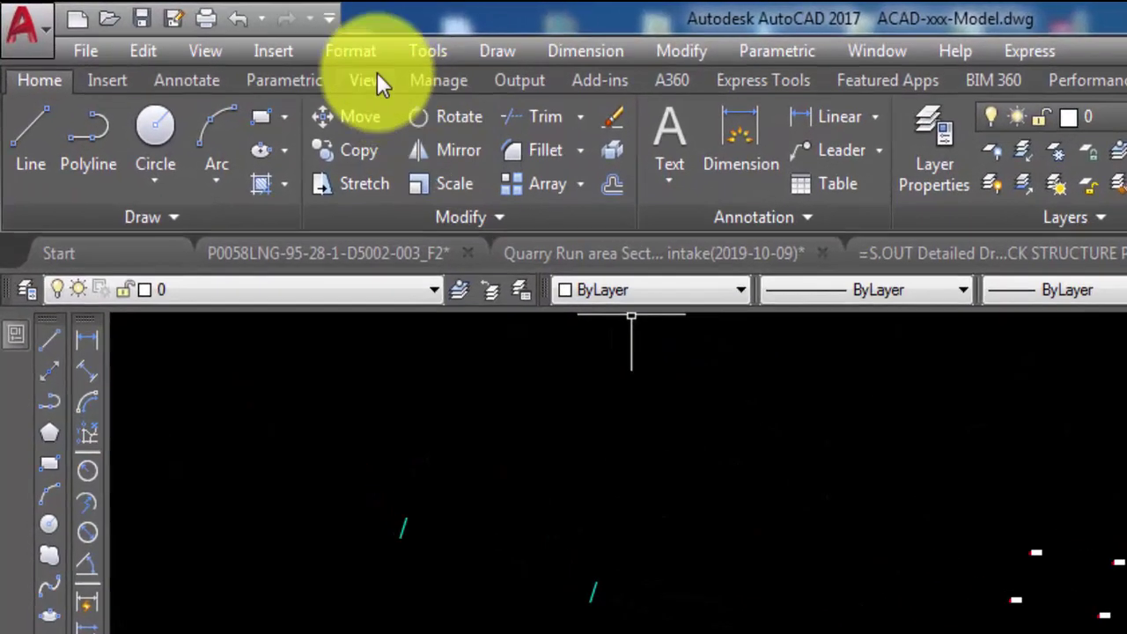
# Step: Start a new data extraction and save its definition on the Desktop as test
pyautogui.click(428, 51)
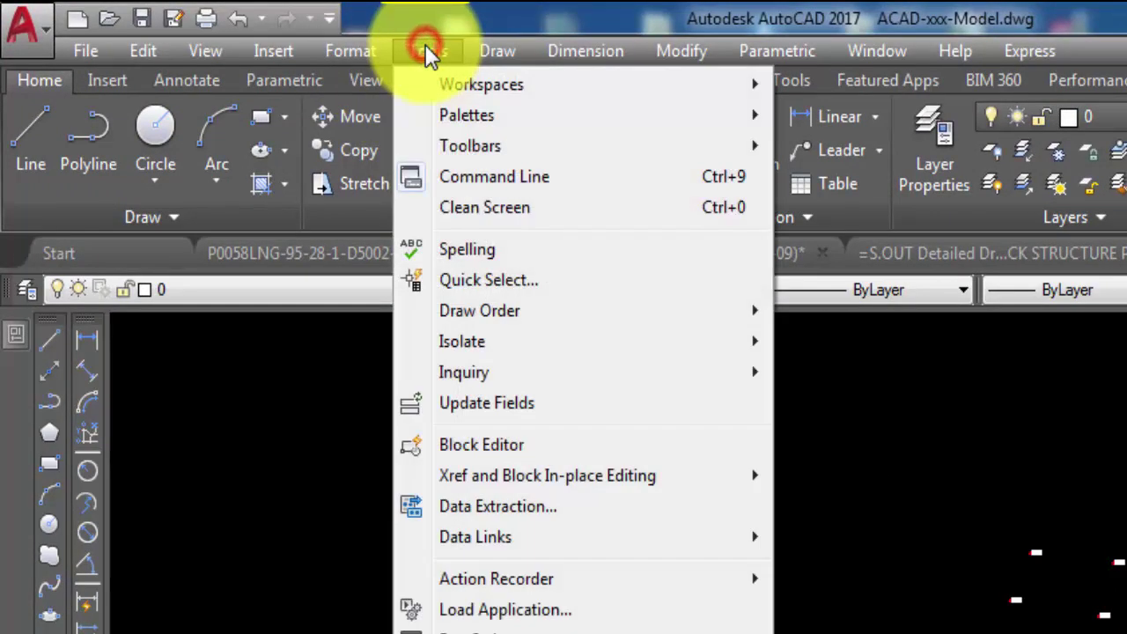
pyautogui.click(507, 510)
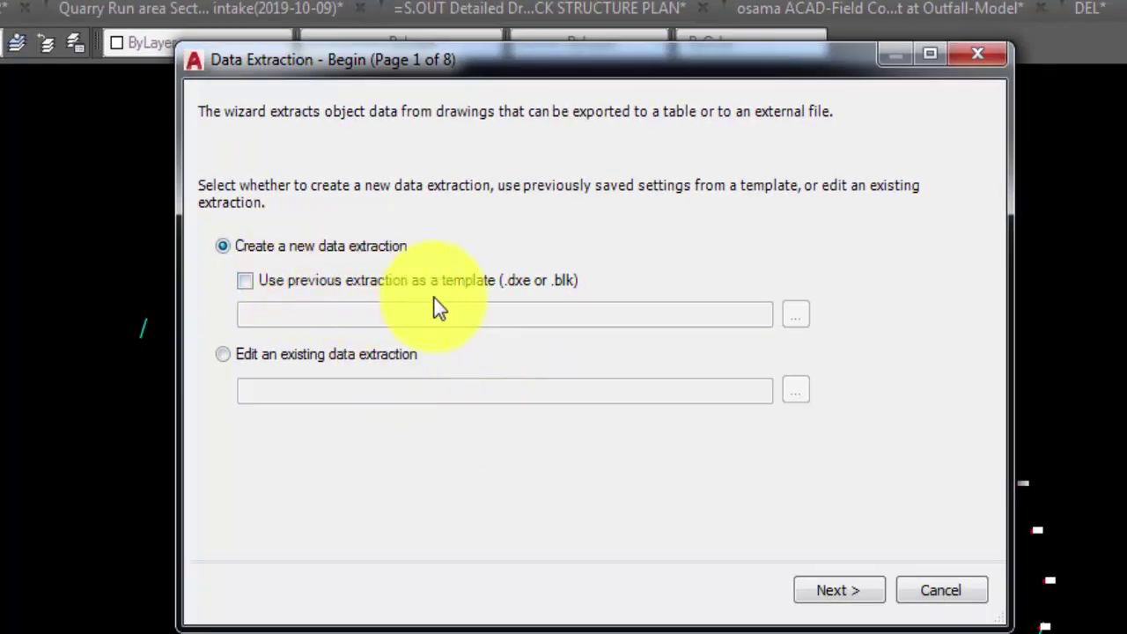
pyautogui.click(854, 592)
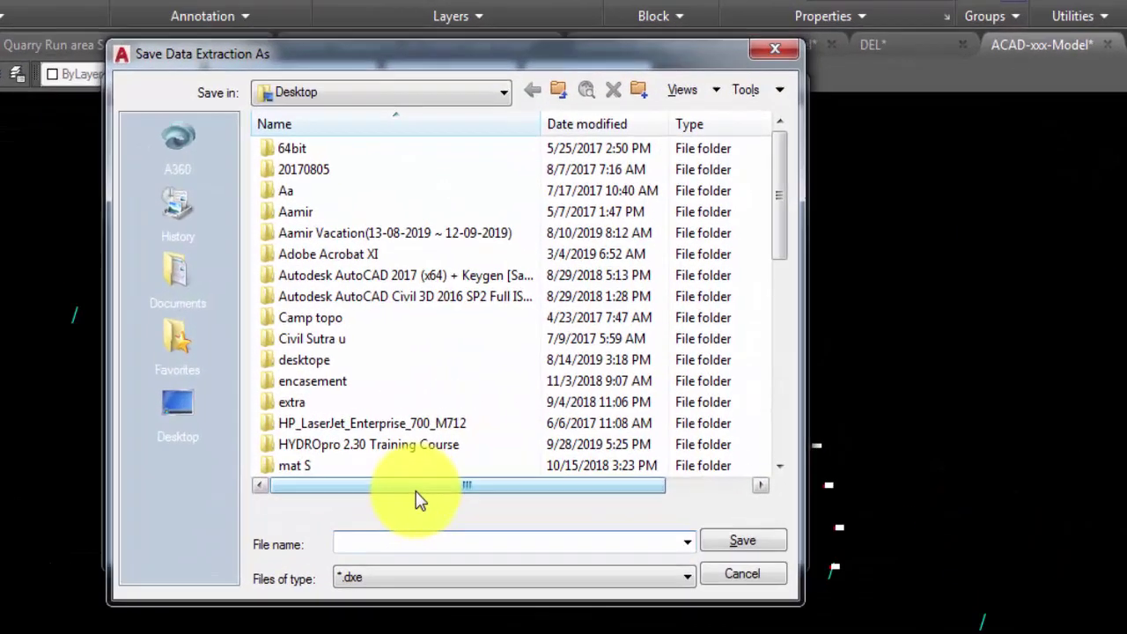
pyautogui.click(192, 421)
pyautogui.click(352, 538)
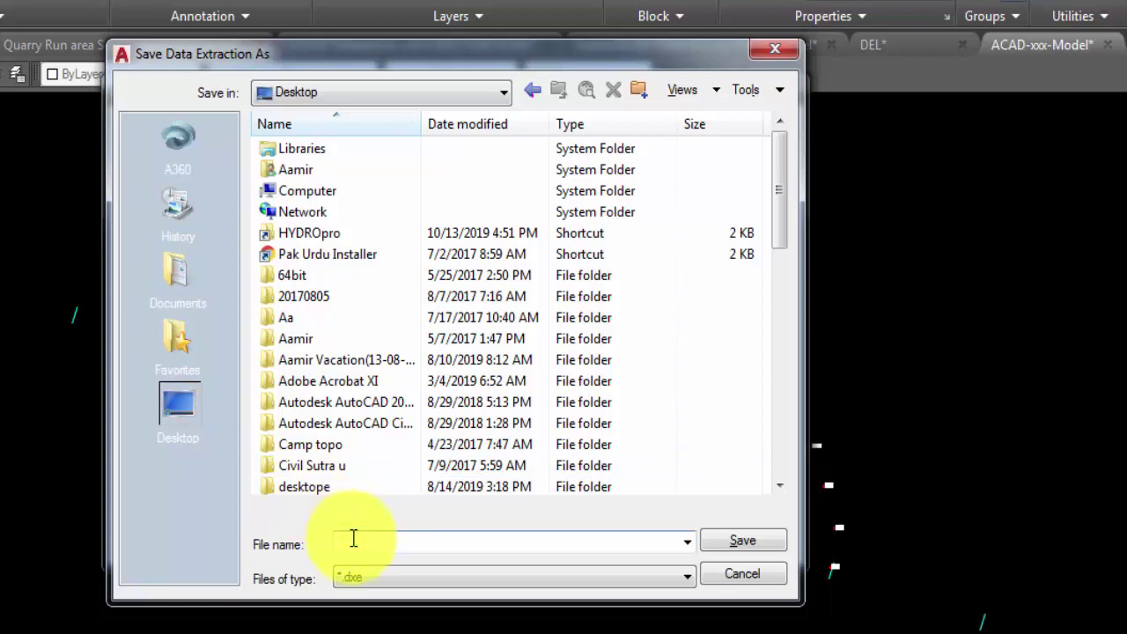
pyautogui.write('test')
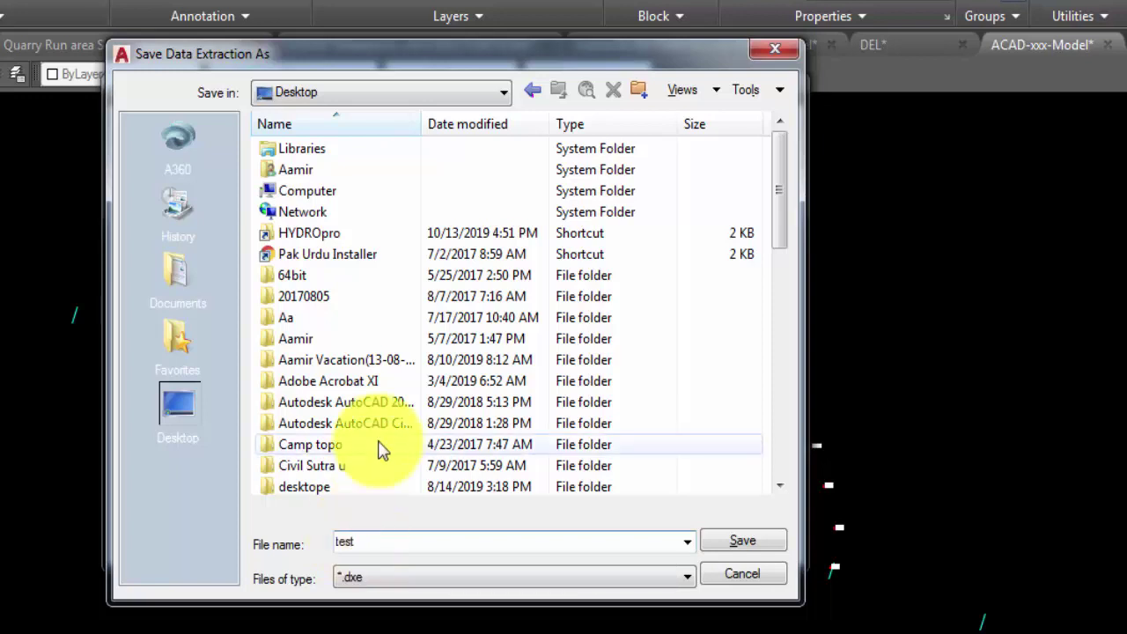
pyautogui.click(762, 539)
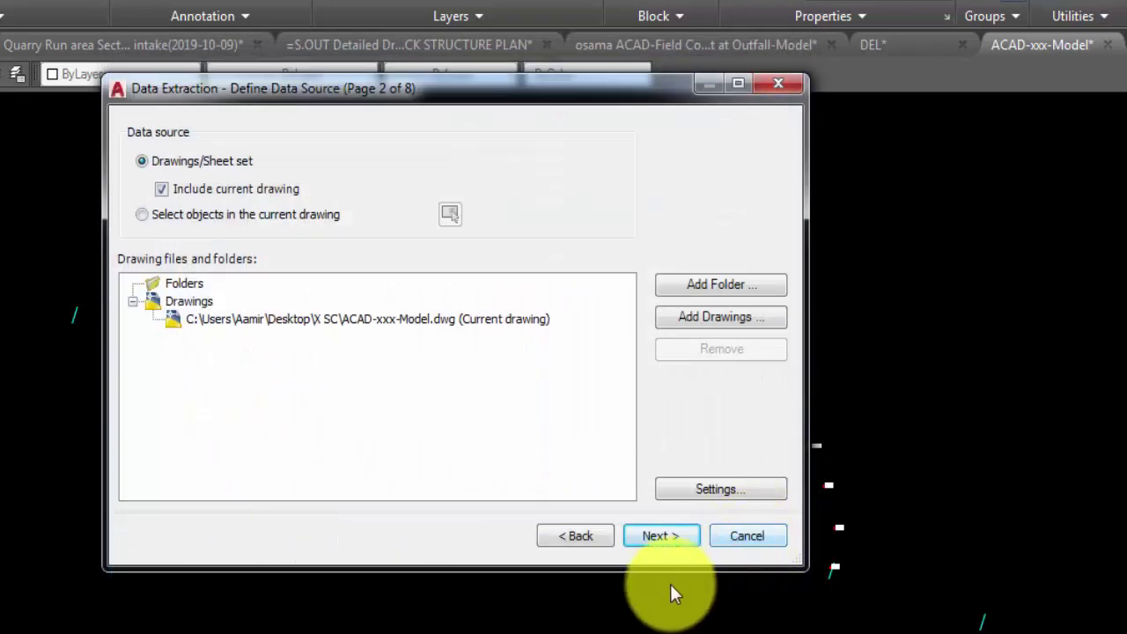
# Step: Use the current drawing as the data source and filter out the 3D Visualization, Drawing, General and Misc property categories
pyautogui.click(669, 539)
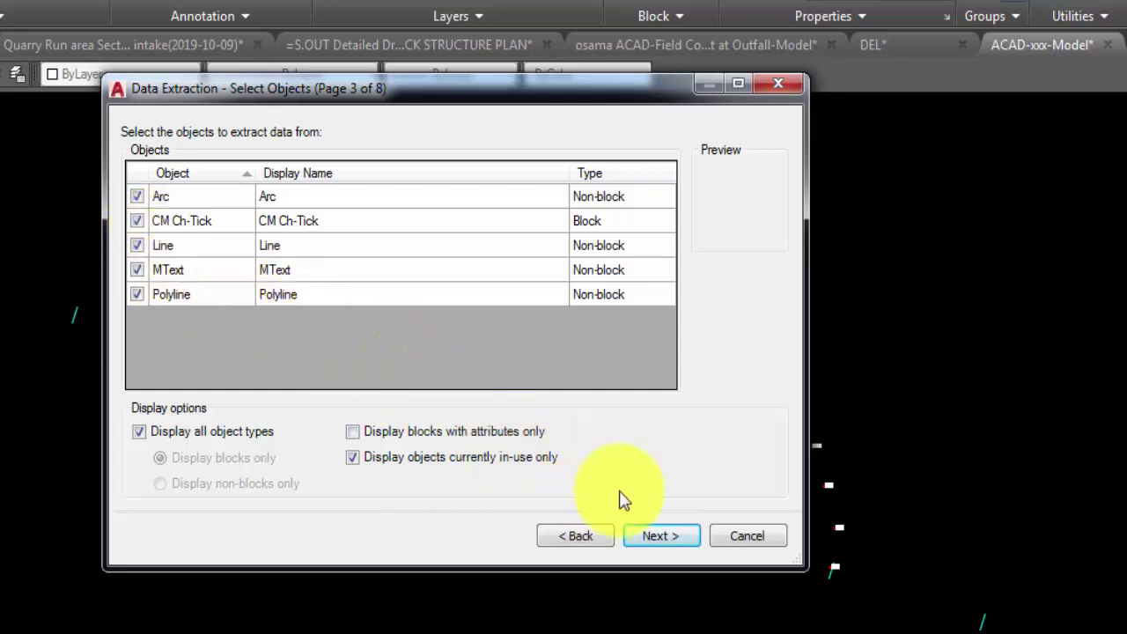
pyautogui.click(658, 537)
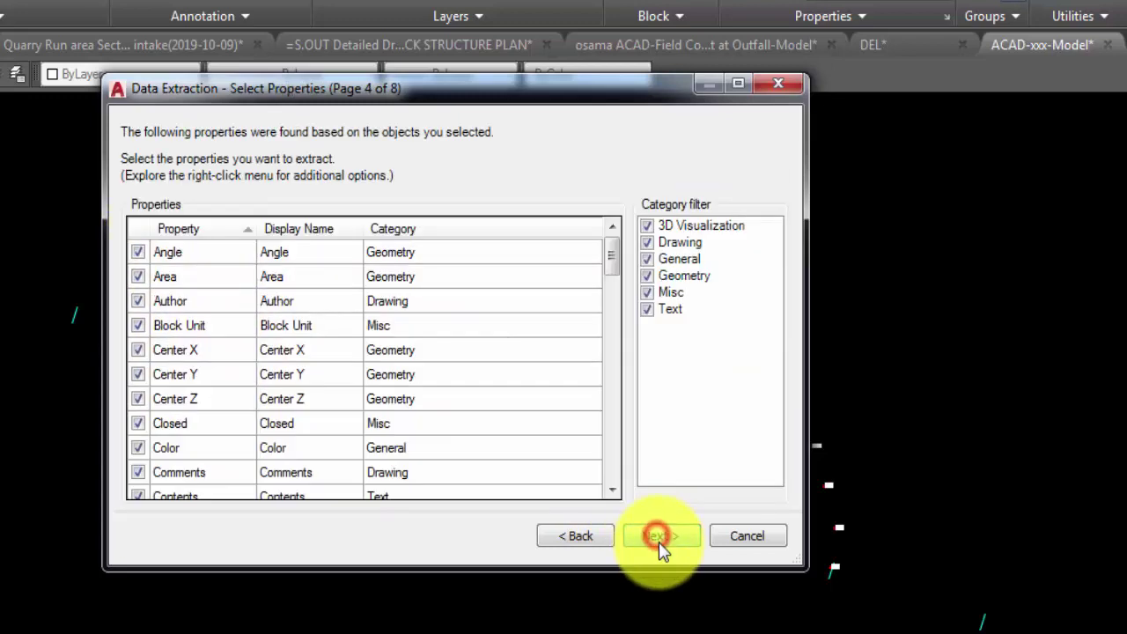
pyautogui.click(647, 226)
pyautogui.click(646, 243)
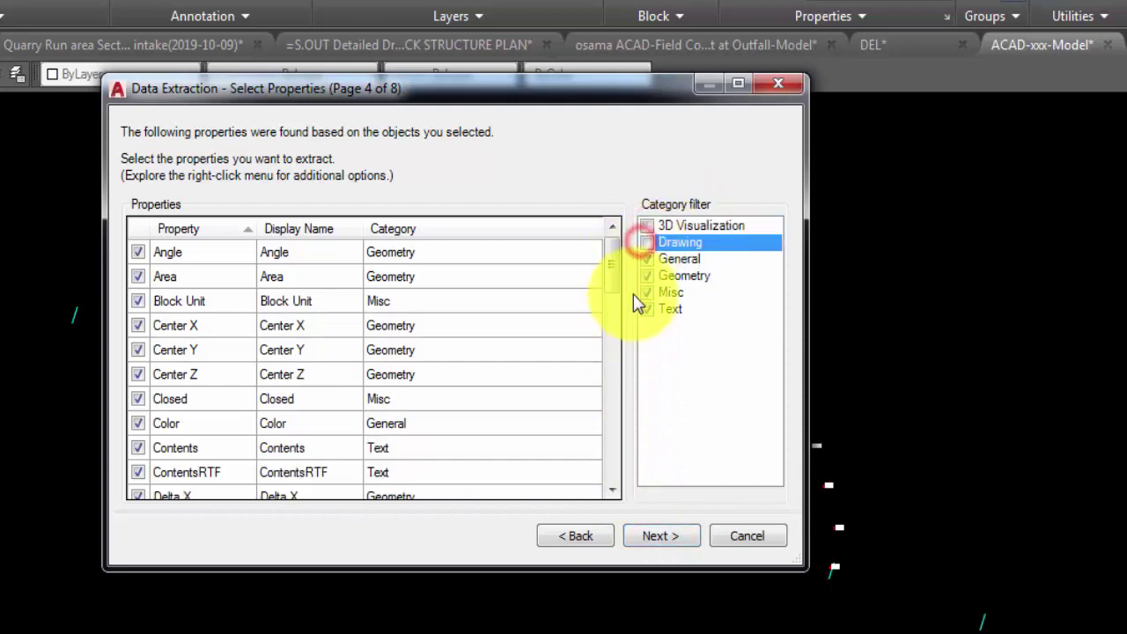
pyautogui.click(646, 259)
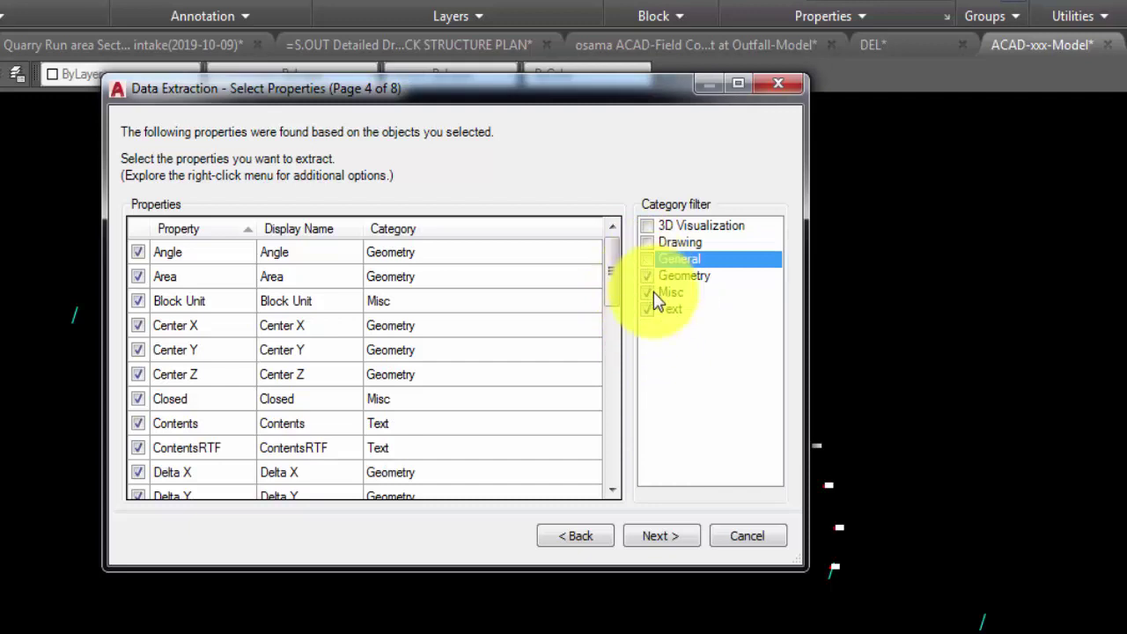
pyautogui.click(648, 293)
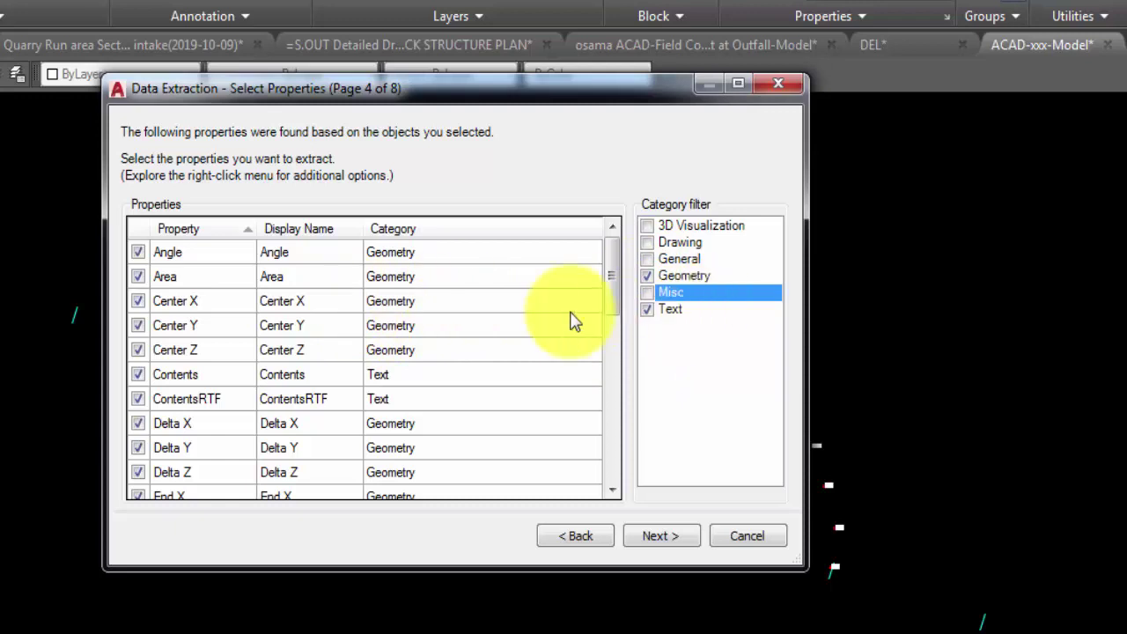
# Step: Exclude the Angle, Area, Contents and ContentsRTF properties from the extraction
pyautogui.click(138, 253)
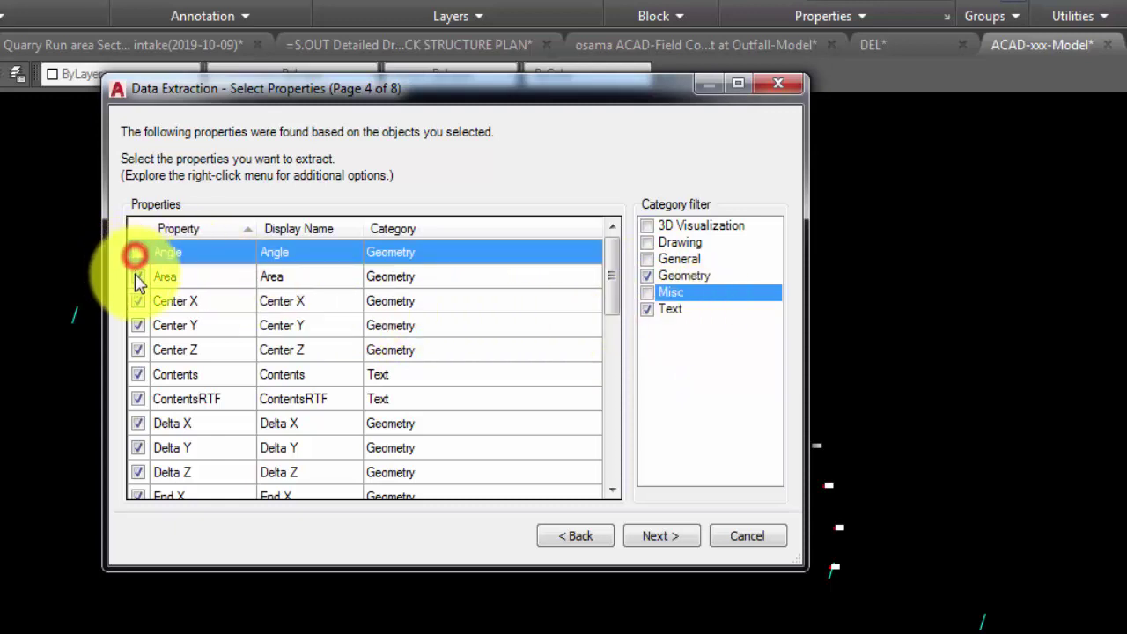
pyautogui.click(139, 277)
pyautogui.click(138, 374)
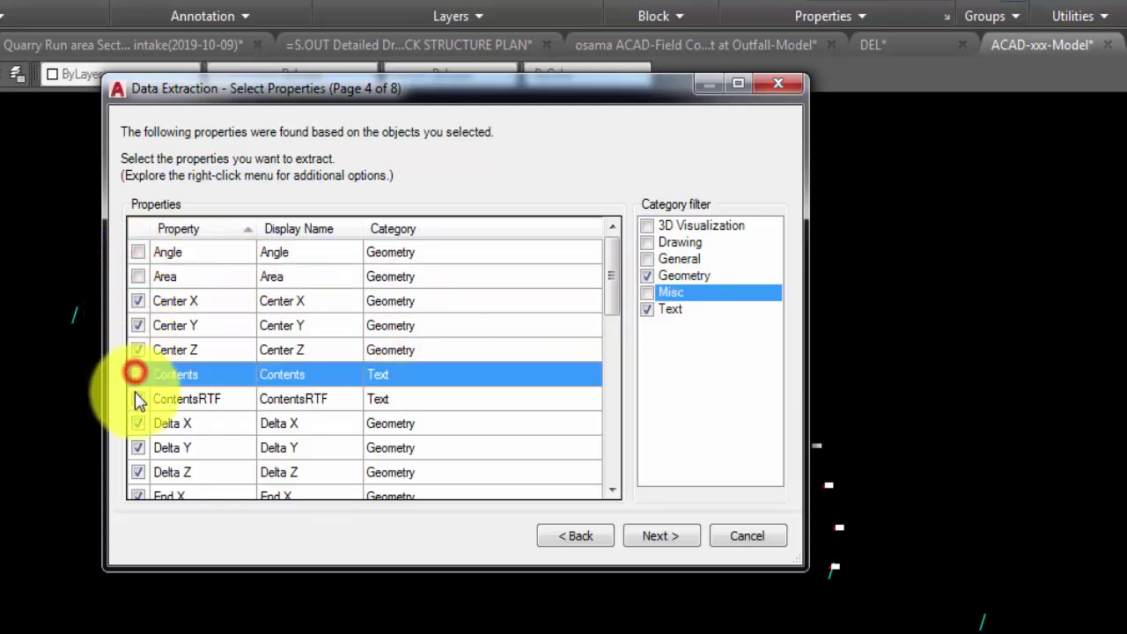
pyautogui.click(139, 399)
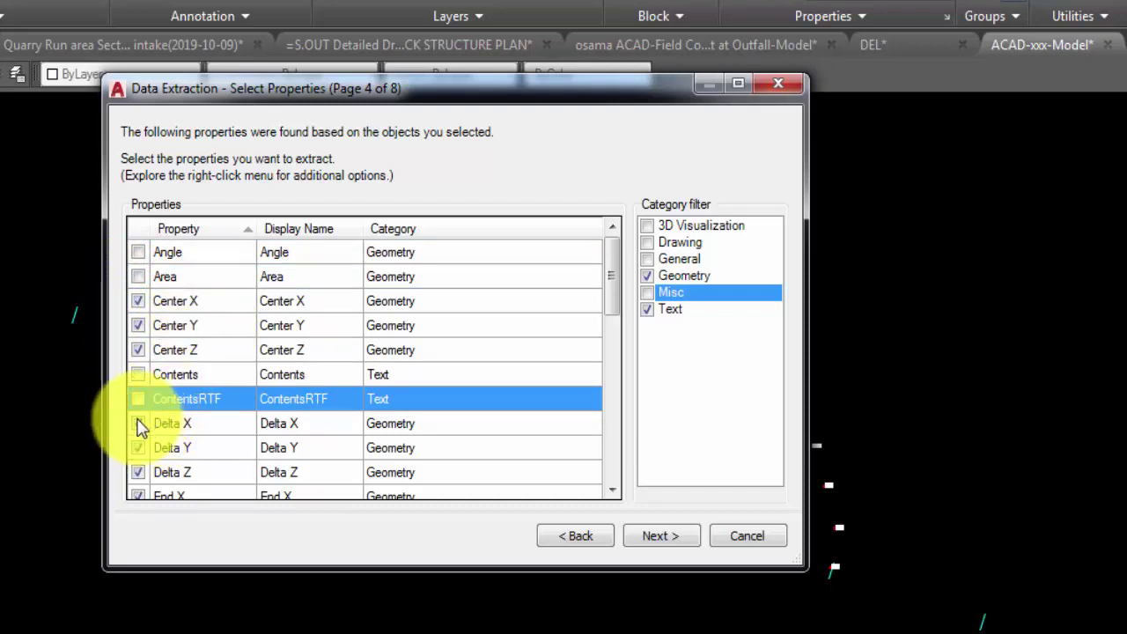
# Step: Return to the object selection and exclude Arc, CM Ch-Tick, Line and Polyline so that data is extracted from MText only
pyautogui.click(582, 529)
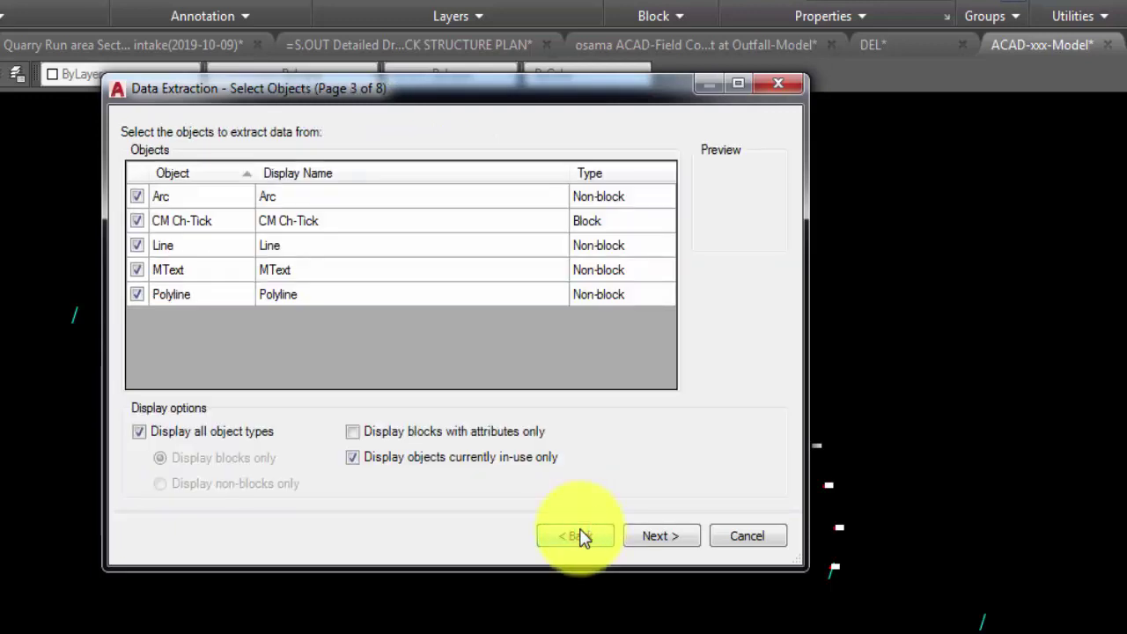
pyautogui.click(579, 536)
pyautogui.click(643, 535)
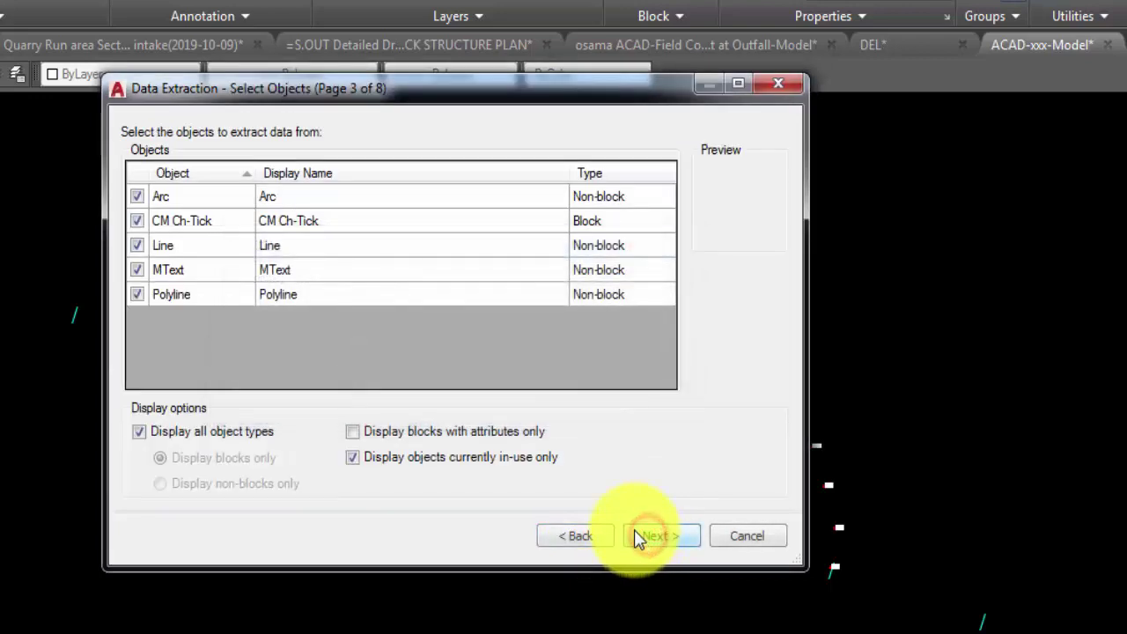
pyautogui.click(136, 196)
pyautogui.click(137, 221)
pyautogui.click(134, 245)
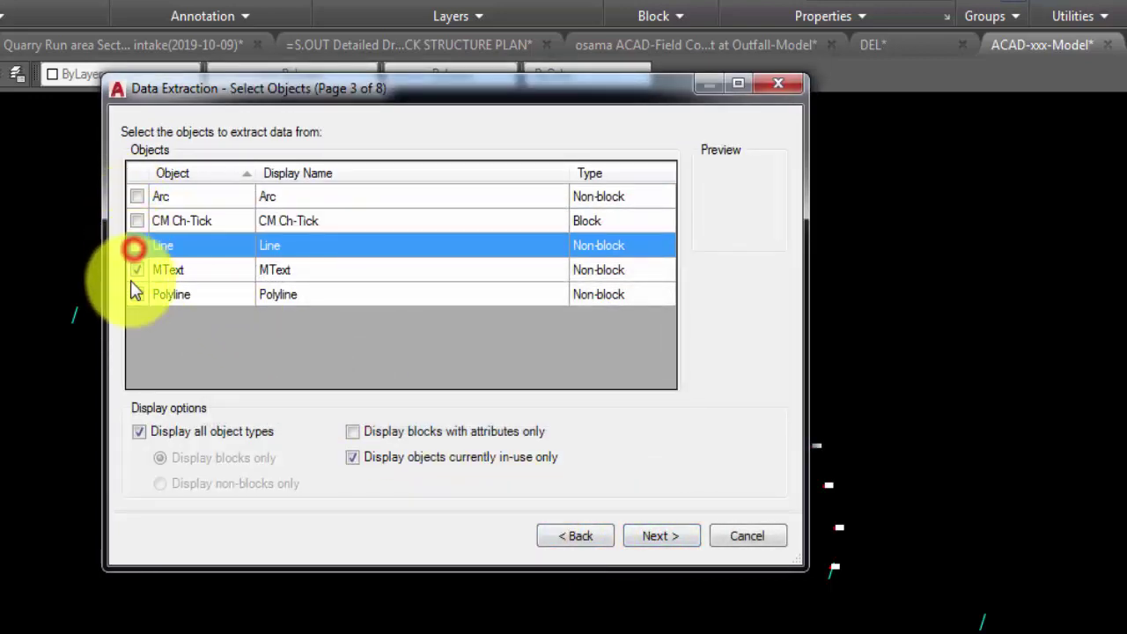
pyautogui.click(134, 294)
pyautogui.click(139, 301)
pyautogui.click(145, 295)
pyautogui.click(139, 296)
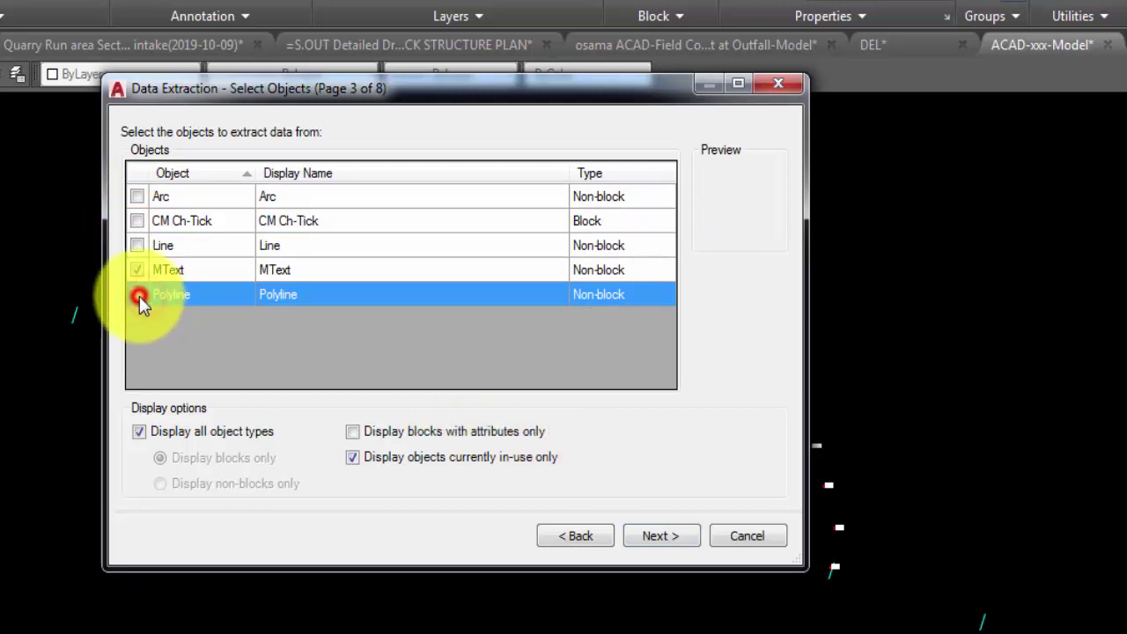
pyautogui.click(661, 536)
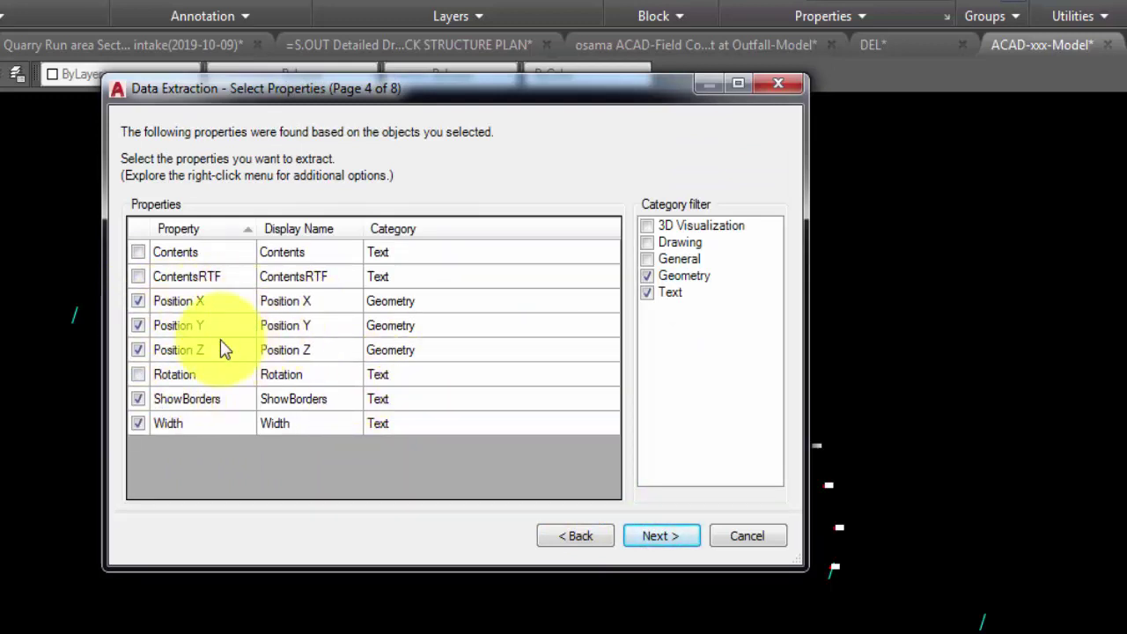
# Step: Exclude the ShowBorders and Width properties so that only Position X, Position Y and Position Z are extracted
pyautogui.click(138, 400)
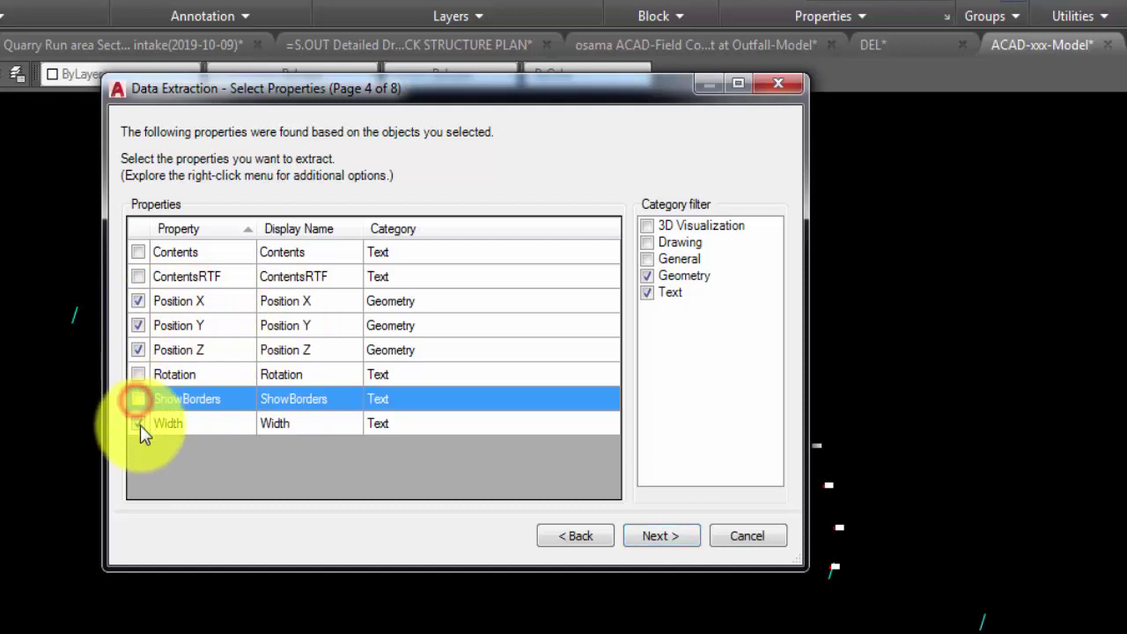
pyautogui.click(138, 424)
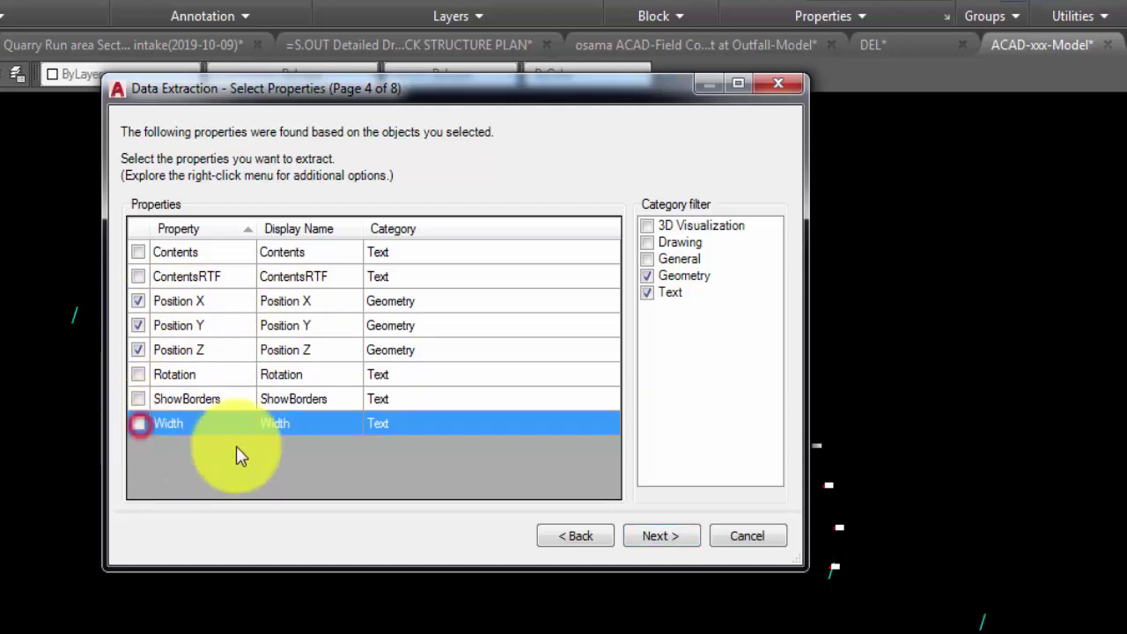
pyautogui.click(659, 535)
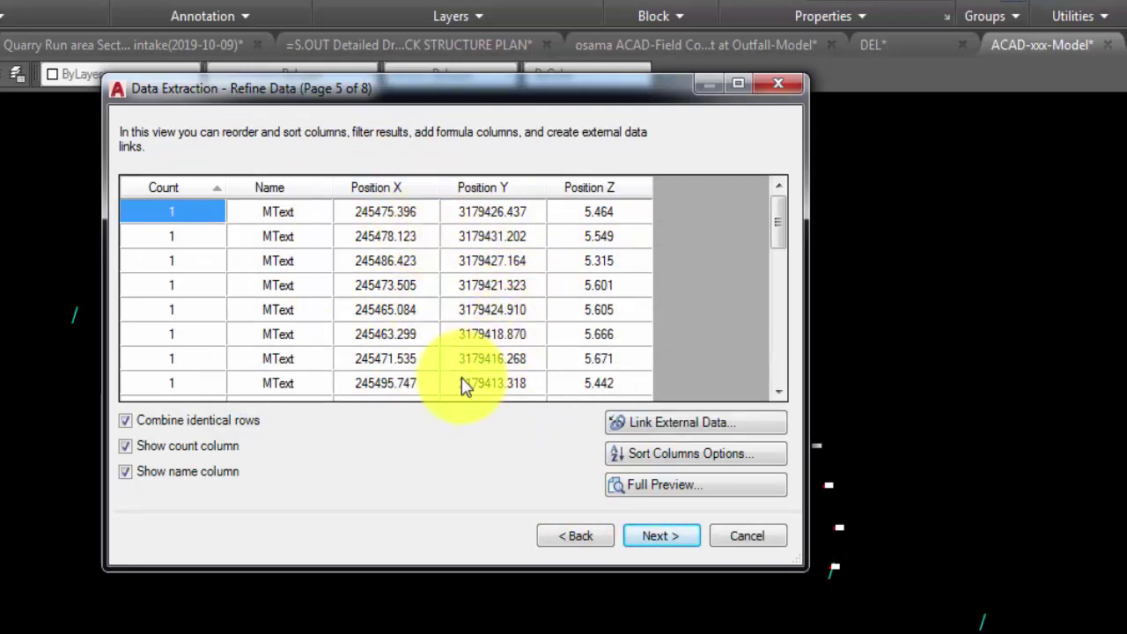
# Step: Accept the refined data table and enable output of the extracted data to an external file
pyautogui.click(649, 541)
pyautogui.click(639, 540)
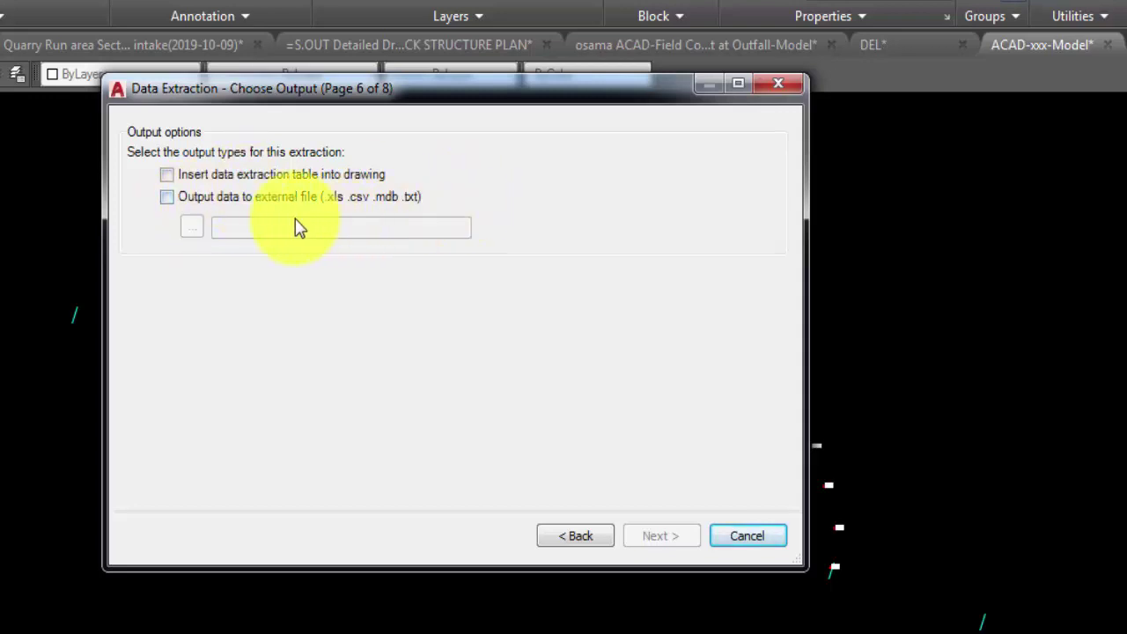
pyautogui.click(167, 198)
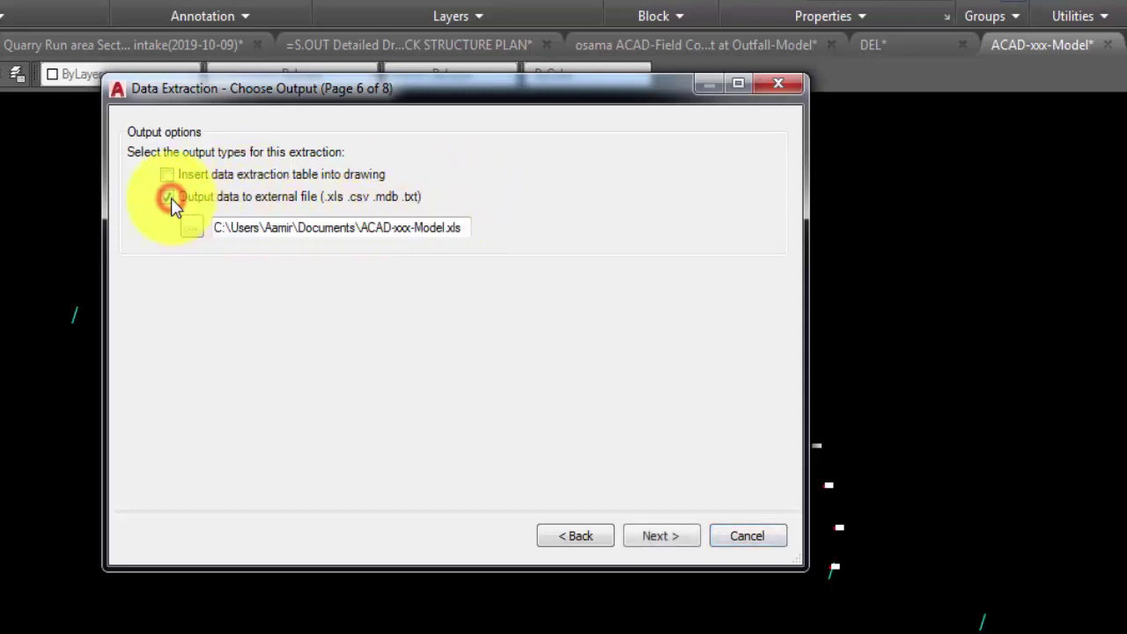
# Step: Save the extraction output to the Desktop as ACAD-xxx-Model.xls, replacing the existing file, and finish the data extraction
pyautogui.click(192, 227)
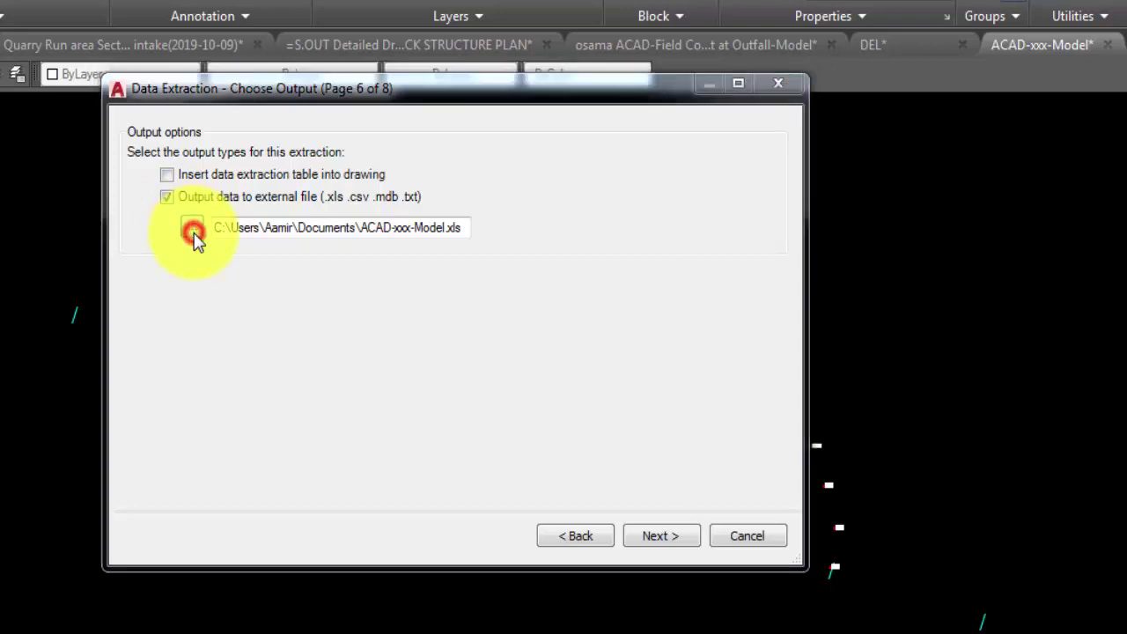
pyautogui.click(177, 407)
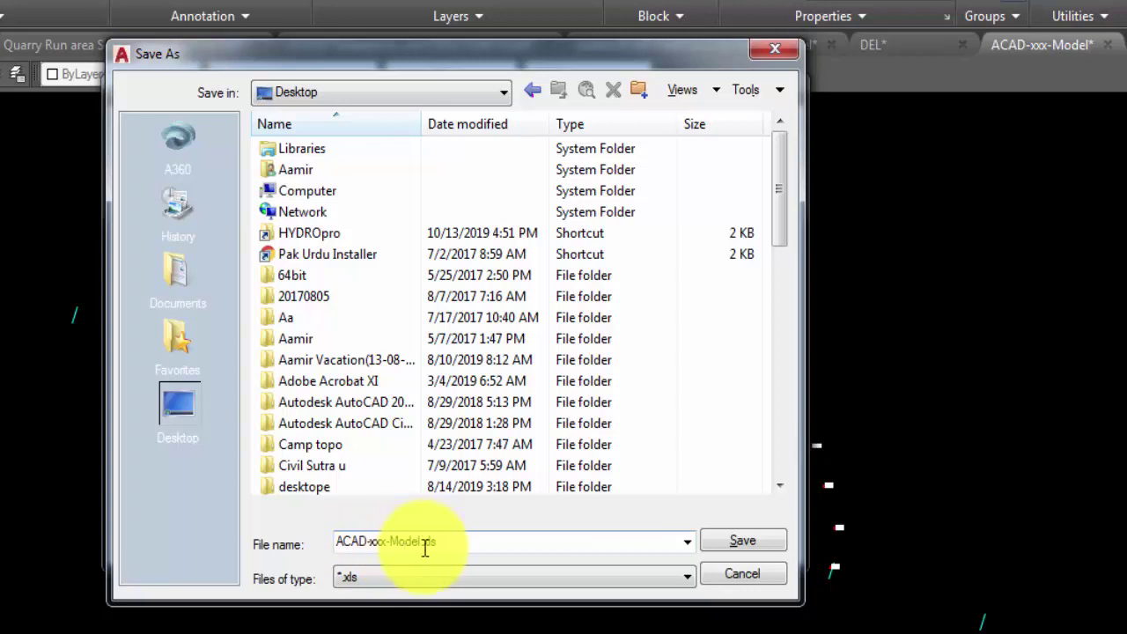
pyautogui.click(739, 543)
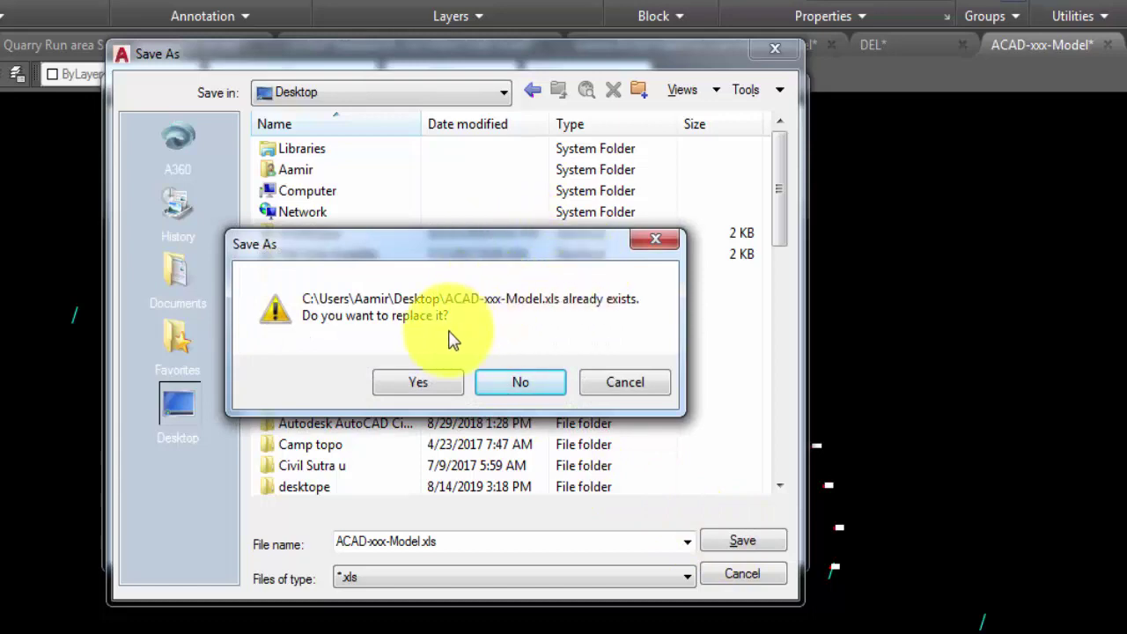
pyautogui.click(433, 382)
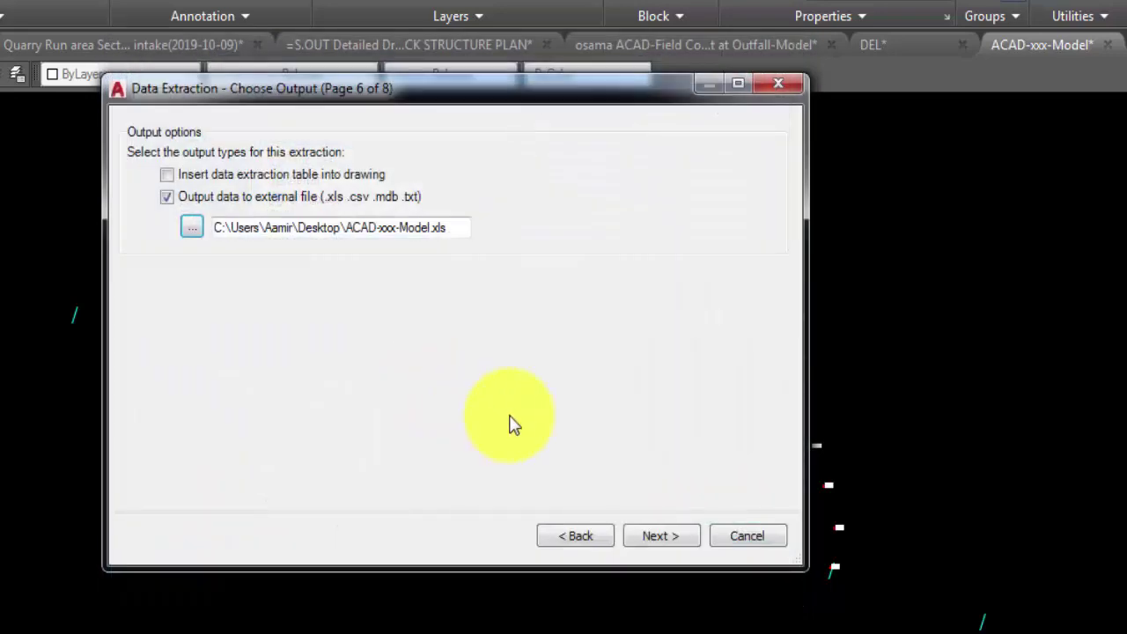
pyautogui.click(656, 531)
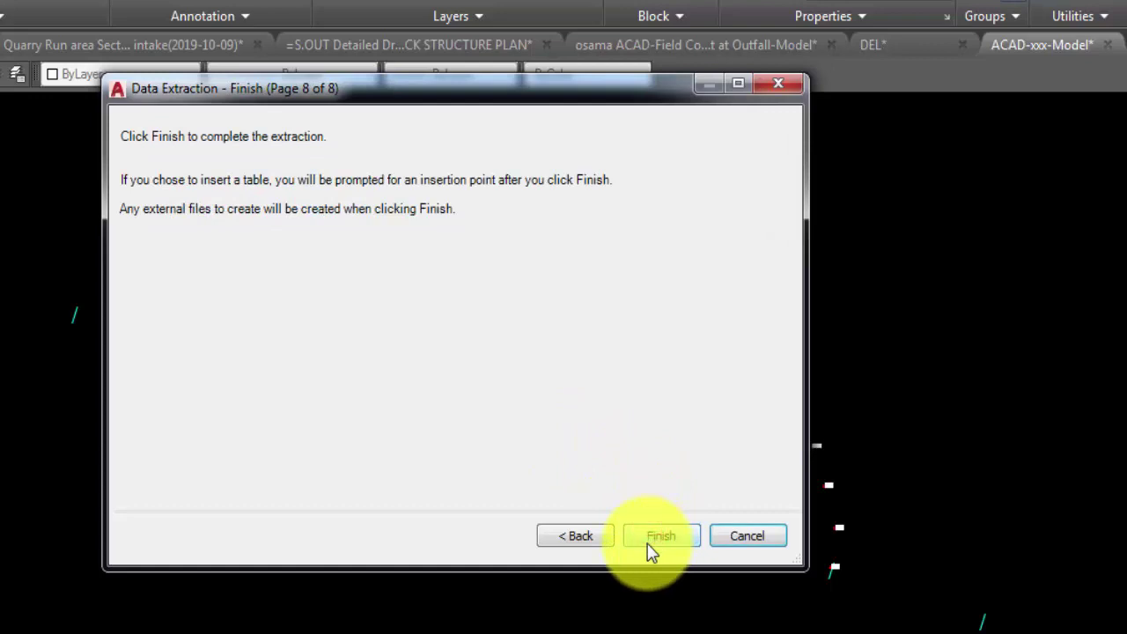
pyautogui.click(656, 536)
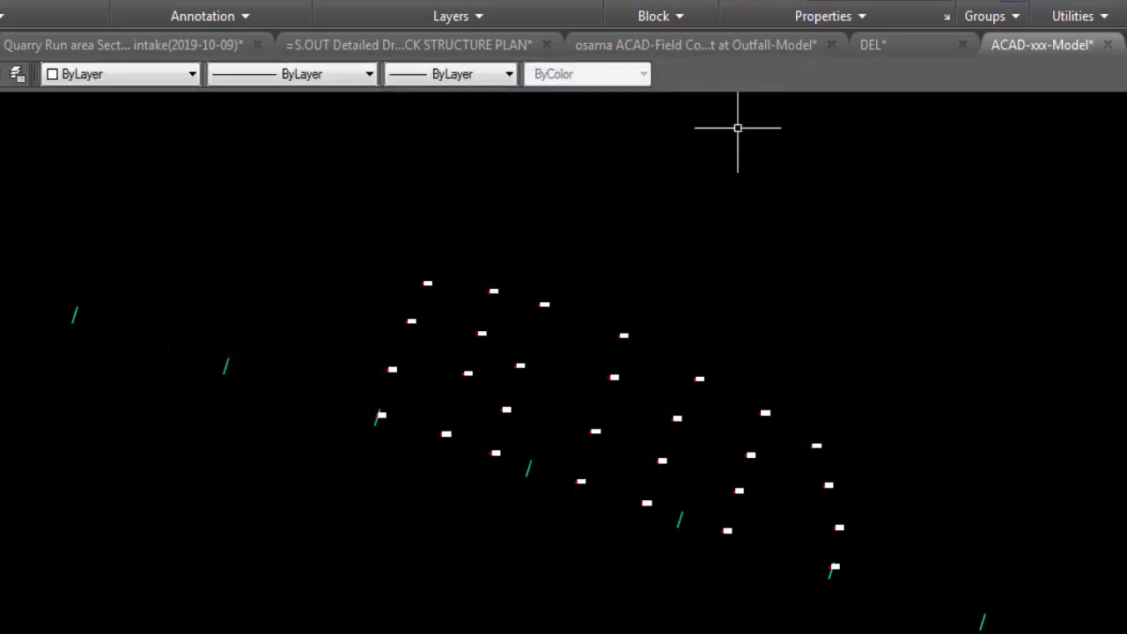
# Step: In the exported ACAD-xxx-Model.xls on the desktop, delete the Name column and fit the Position columns' widths to their contents
pyautogui.click(1078, 5)
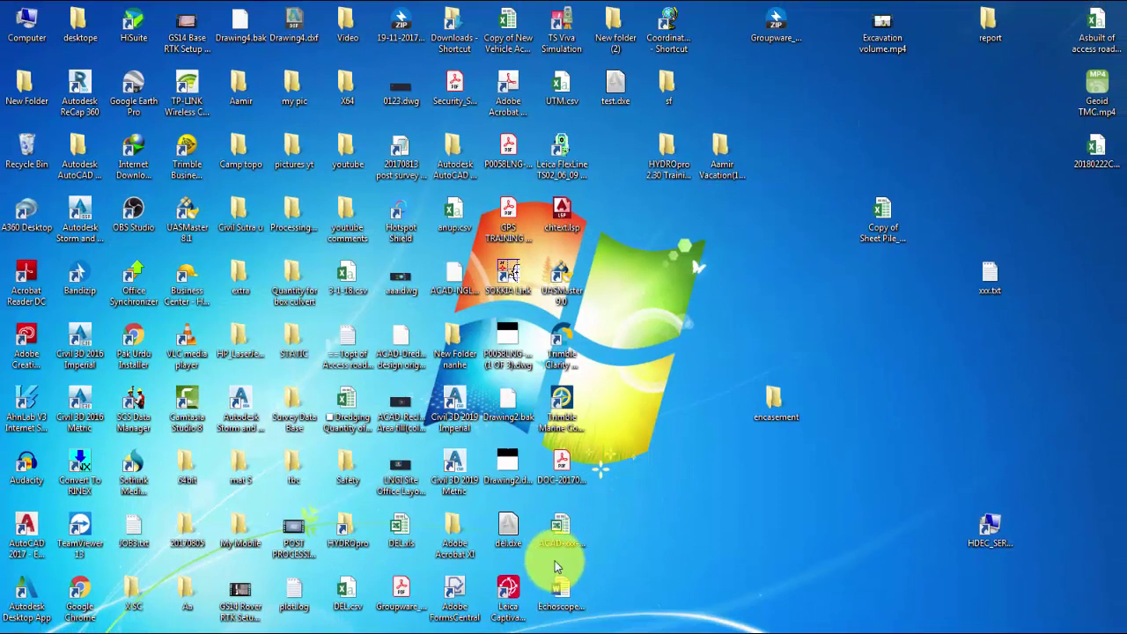
pyautogui.doubleClick(557, 537)
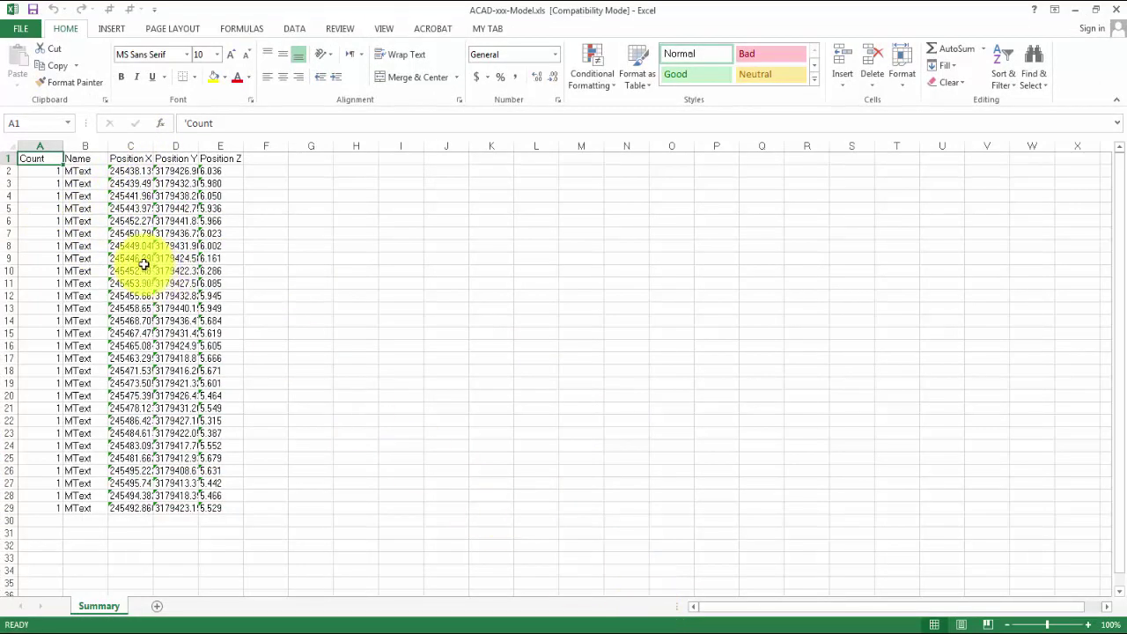
pyautogui.click(81, 145)
pyautogui.rightClick(81, 145)
pyautogui.click(109, 270)
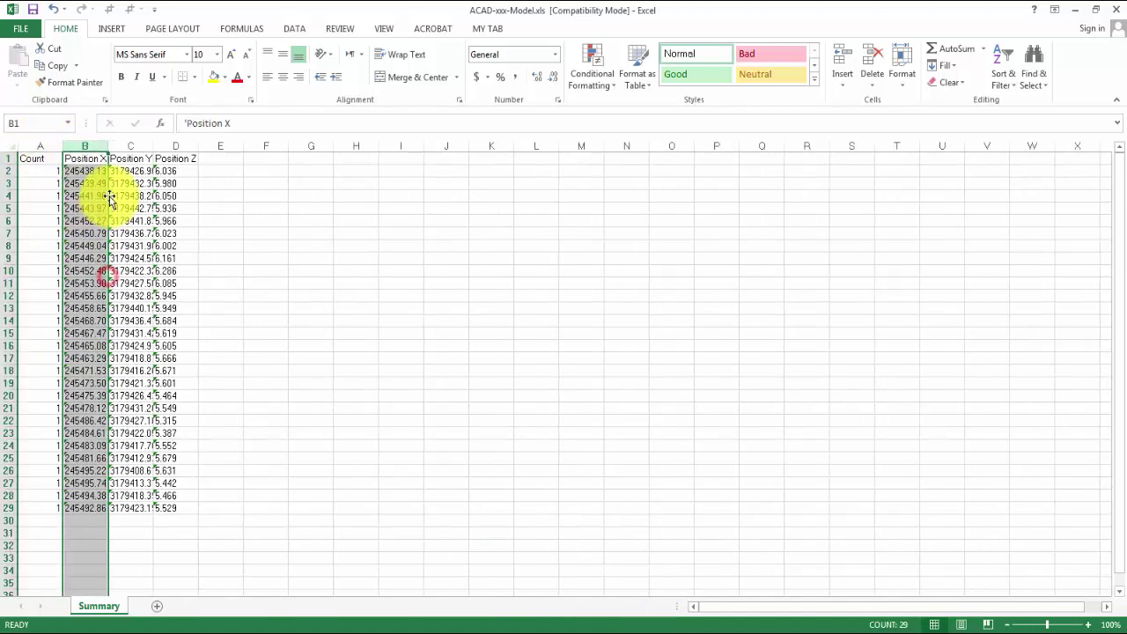
pyautogui.moveTo(82, 145); pyautogui.dragTo(166, 147)
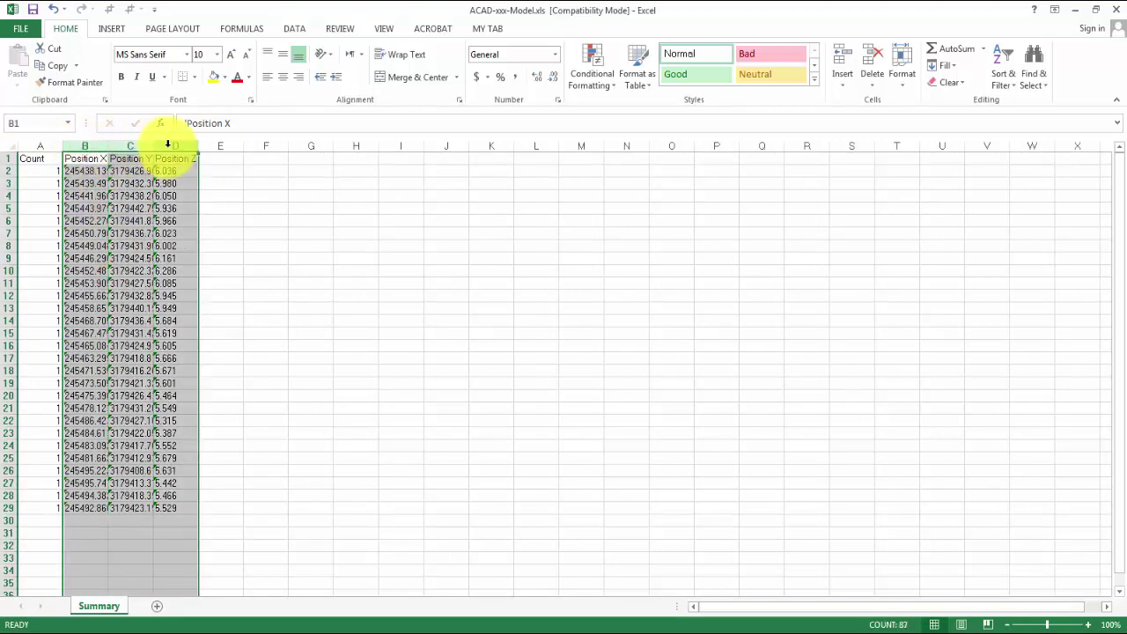
pyautogui.doubleClick(152, 147)
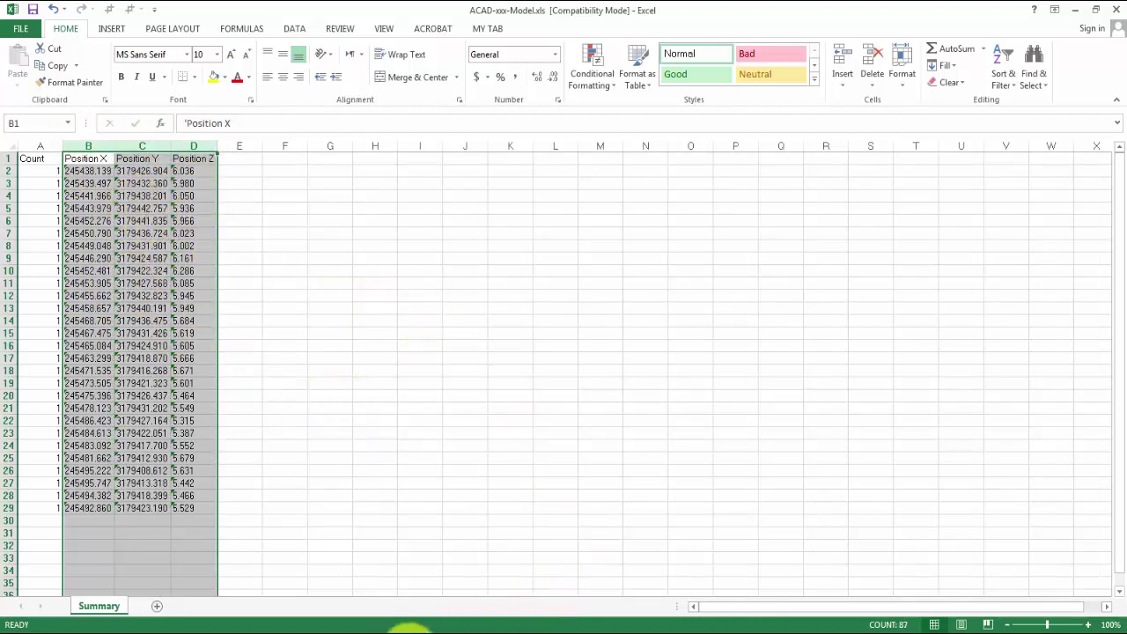
# Step: Switch to the ACAD-xxx-Model.dwg drawing in AutoCAD and examine the elevation labels beside the survey points
pyautogui.moveTo(327, 616)
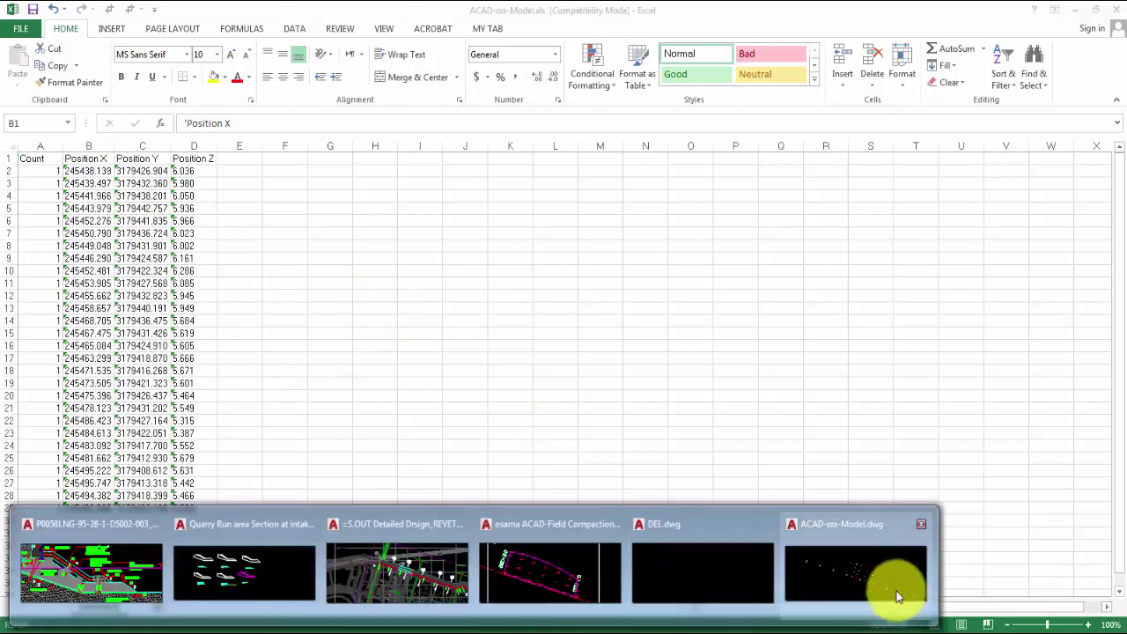
pyautogui.click(858, 587)
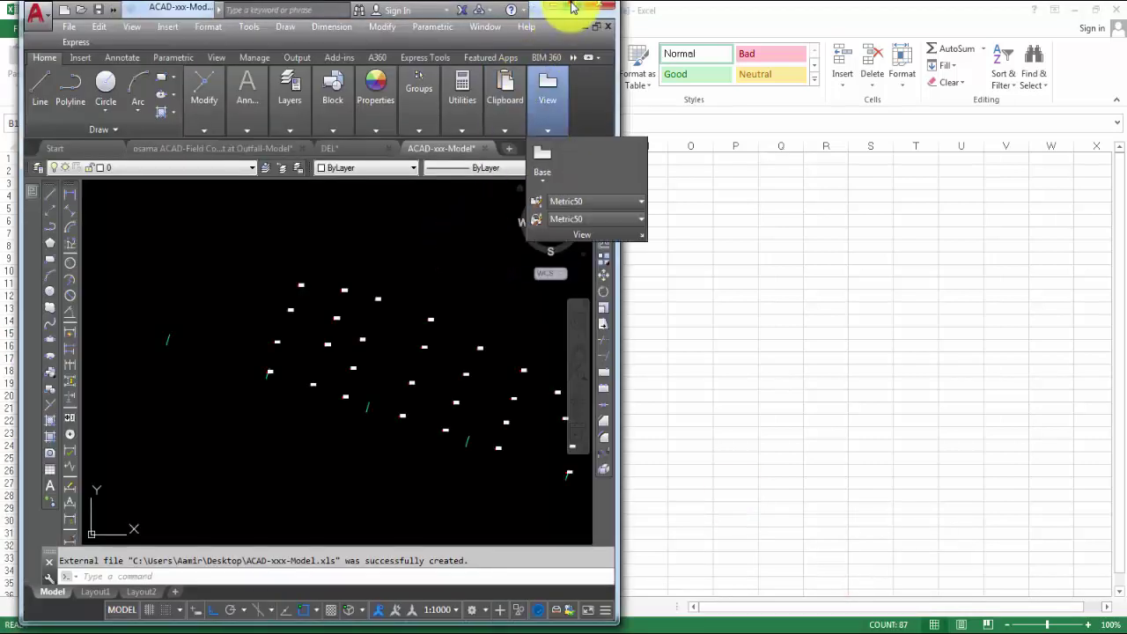
pyautogui.click(583, 5)
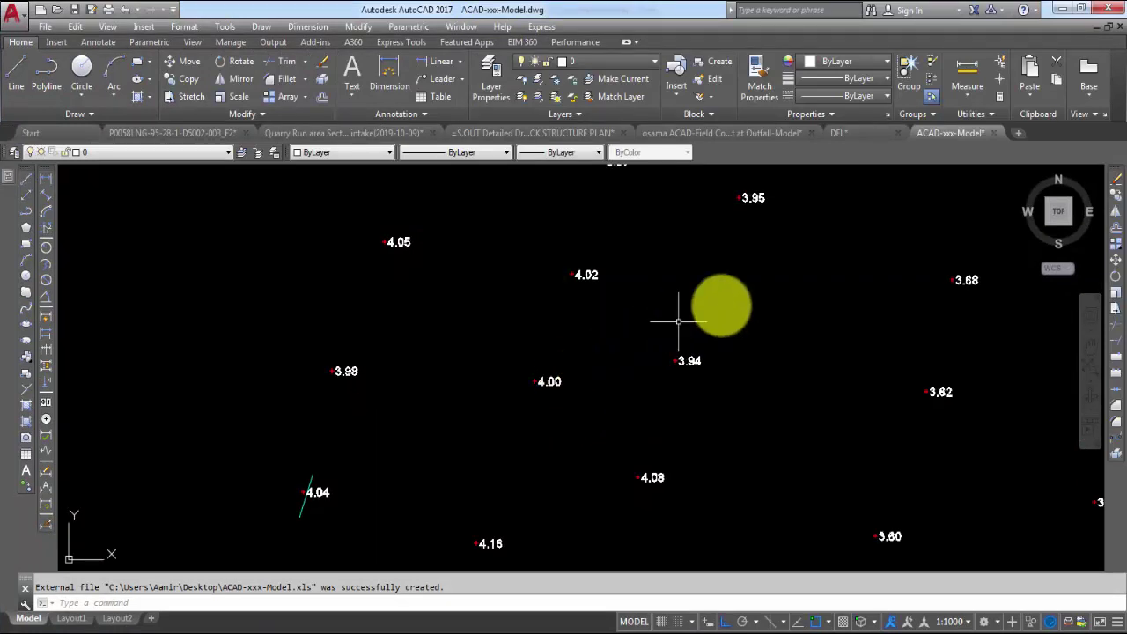
pyautogui.click(1061, 16)
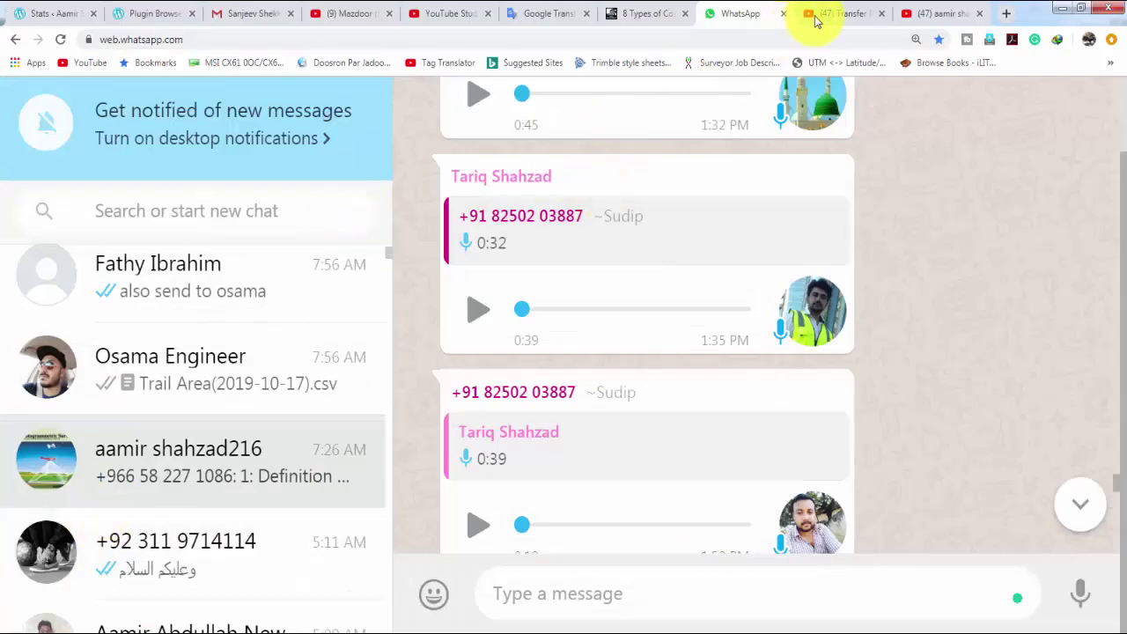
# Step: Examine the YouTube video page on transferring points from Excel to AutoCAD and its description with the Excel download link
pyautogui.click(817, 13)
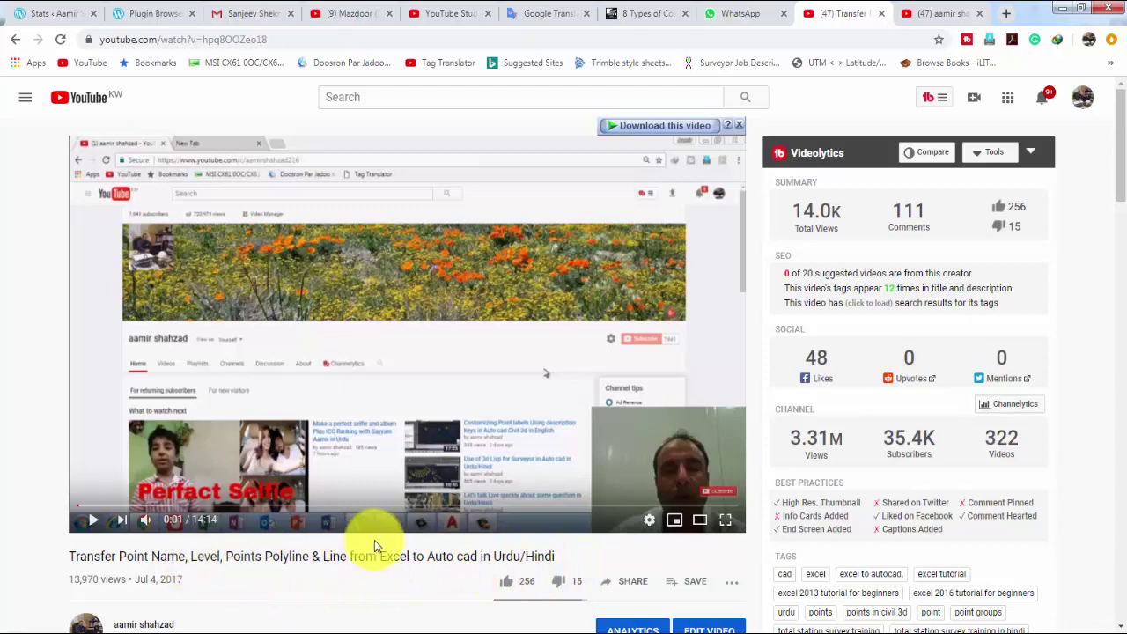
pyautogui.scroll(-3, 457, 445)
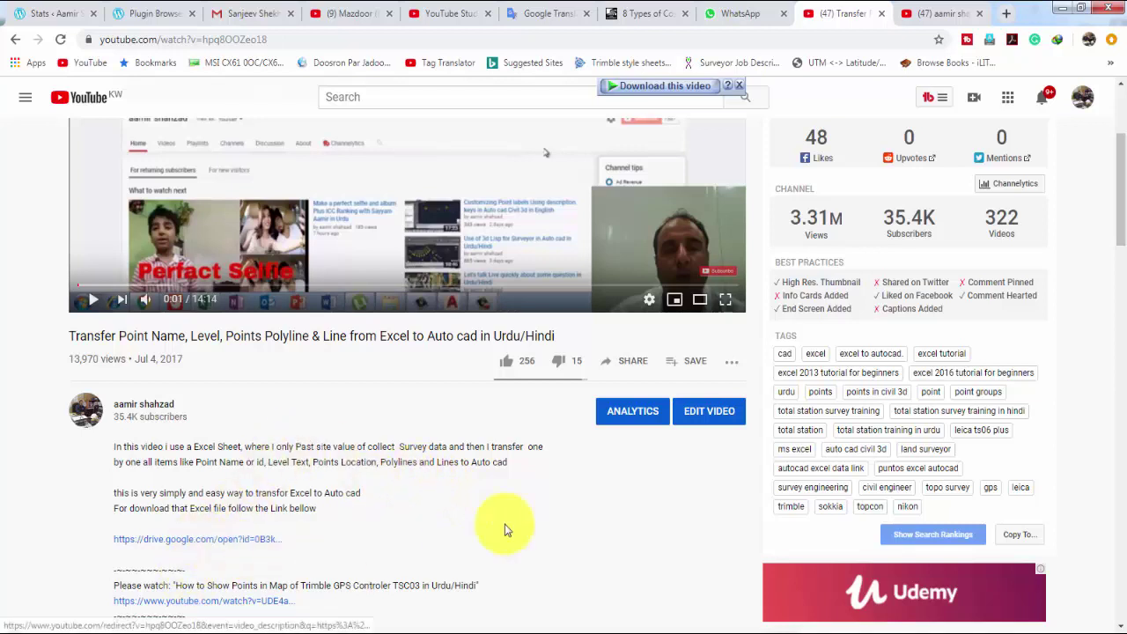
pyautogui.click(1060, 11)
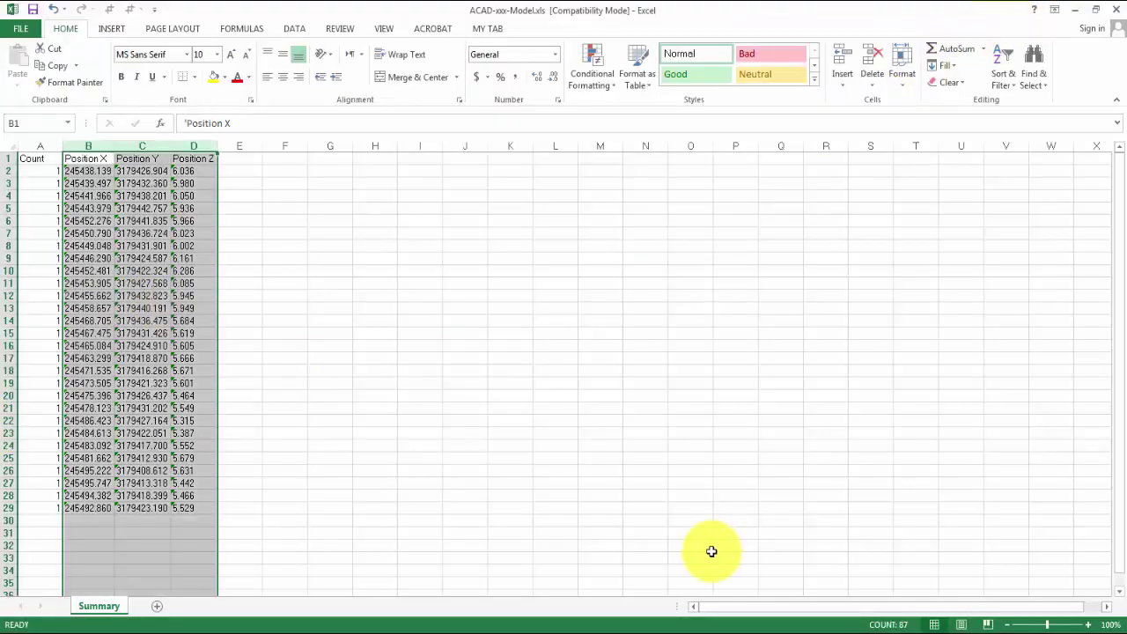
# Step: Switch to the Data From Excel To Autocad.xlsx workbook and arrange it vertically beside ACAD-xxx-Model.xls
pyautogui.moveTo(688, 541)
pyautogui.click(553, 548)
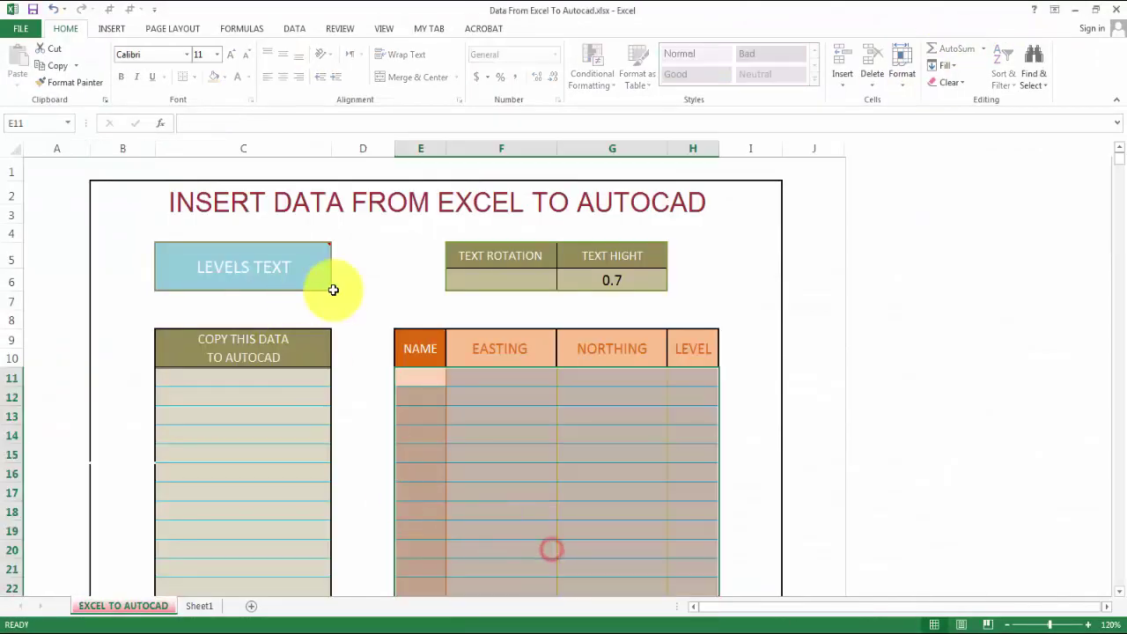
pyautogui.click(384, 28)
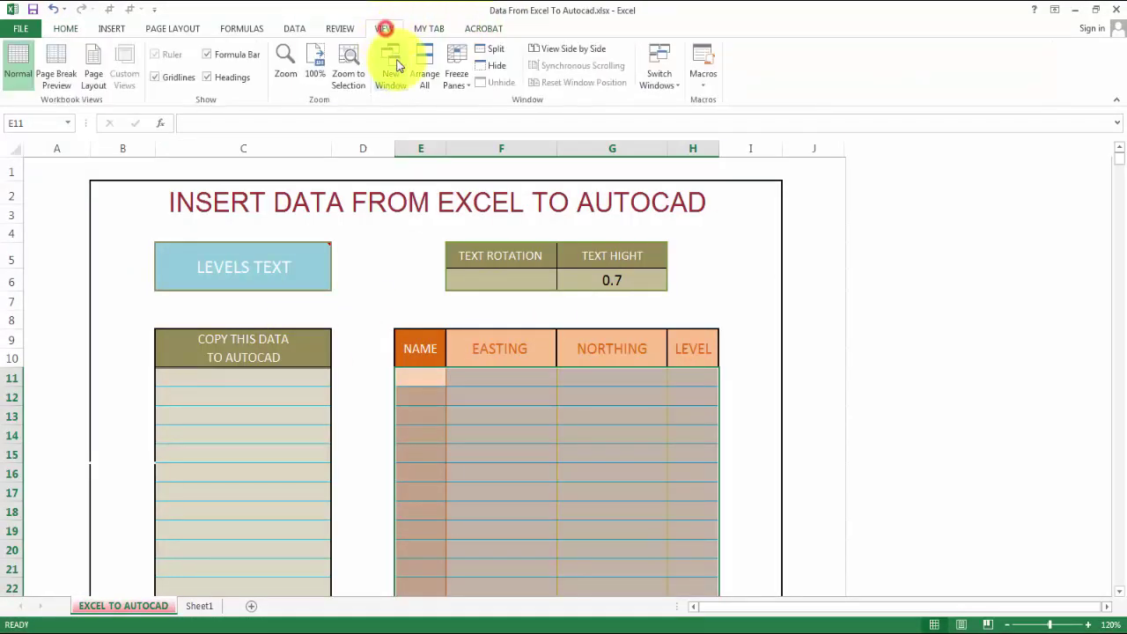
pyautogui.click(423, 64)
pyautogui.click(335, 181)
pyautogui.click(350, 236)
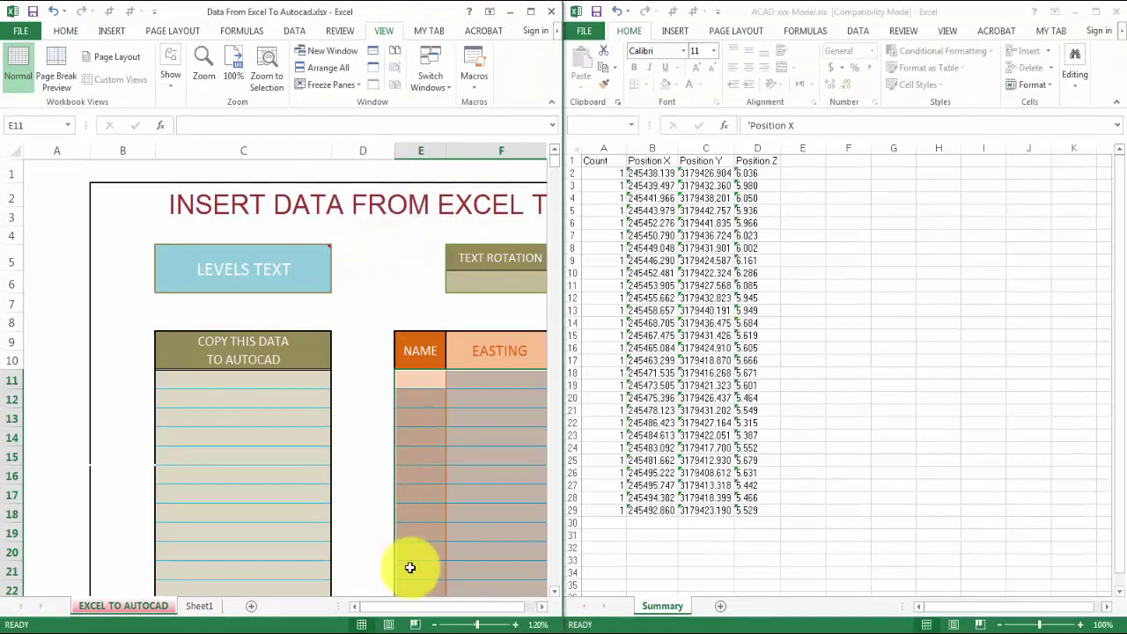
# Step: Copy the Position X values in B2:B29 and paste them as values into the EASTING column starting at F11
pyautogui.moveTo(425, 606); pyautogui.dragTo(454, 607)
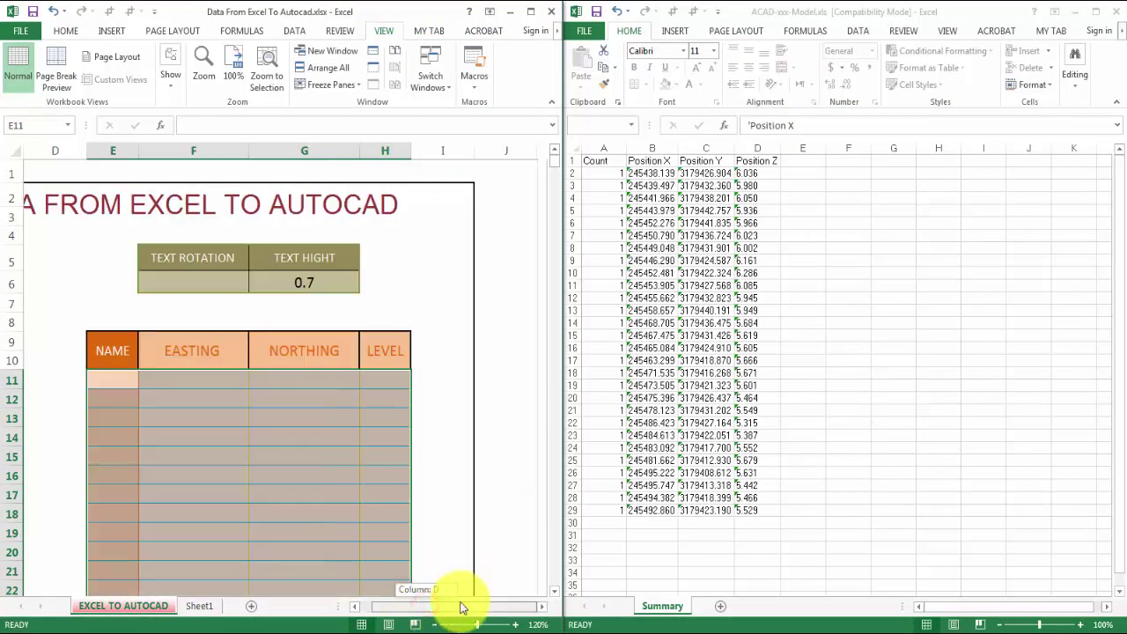
pyautogui.click(847, 289)
pyautogui.click(669, 176)
pyautogui.moveTo(666, 173); pyautogui.dragTo(660, 511)
pyautogui.rightClick(655, 465)
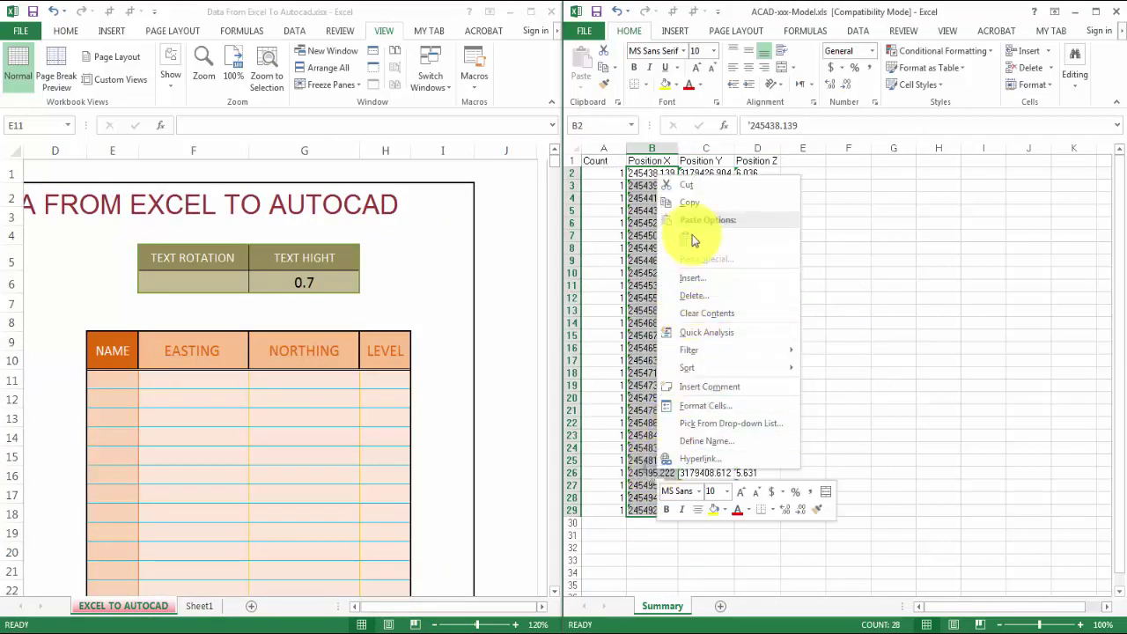
pyautogui.click(689, 208)
pyautogui.click(201, 373)
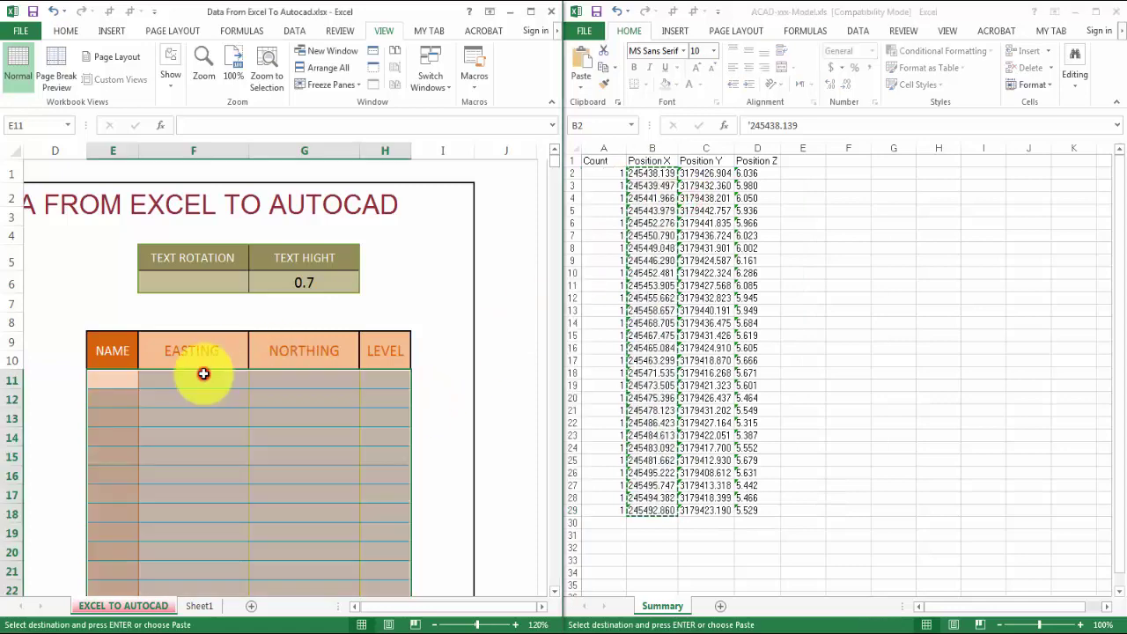
pyautogui.rightClick(202, 374)
pyautogui.click(254, 169)
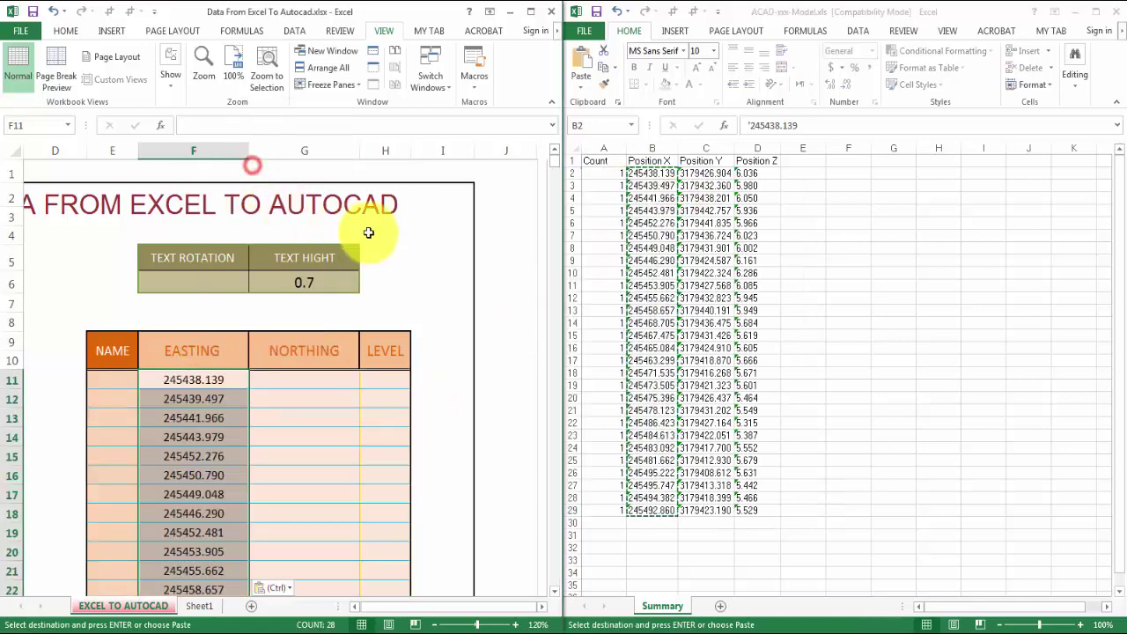
# Step: Copy the Position Y values in C2:C29 and paste them as values into the NORTHING column starting at G11
pyautogui.moveTo(715, 174); pyautogui.dragTo(713, 512)
pyautogui.rightClick(714, 449)
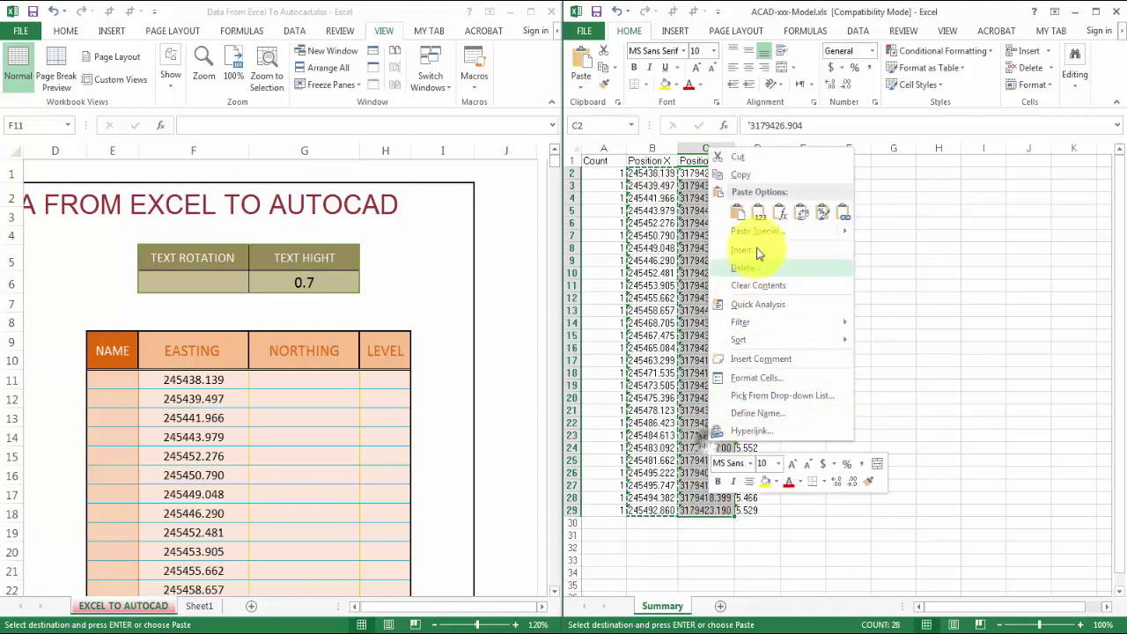
pyautogui.click(745, 178)
pyautogui.click(299, 379)
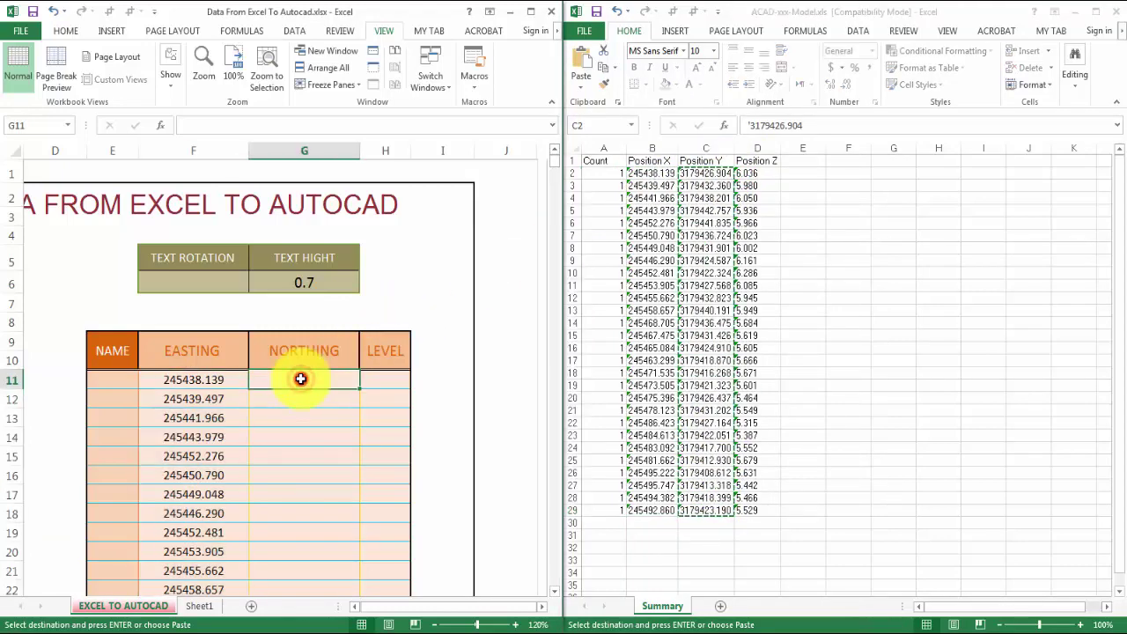
pyautogui.rightClick(299, 379)
pyautogui.click(352, 169)
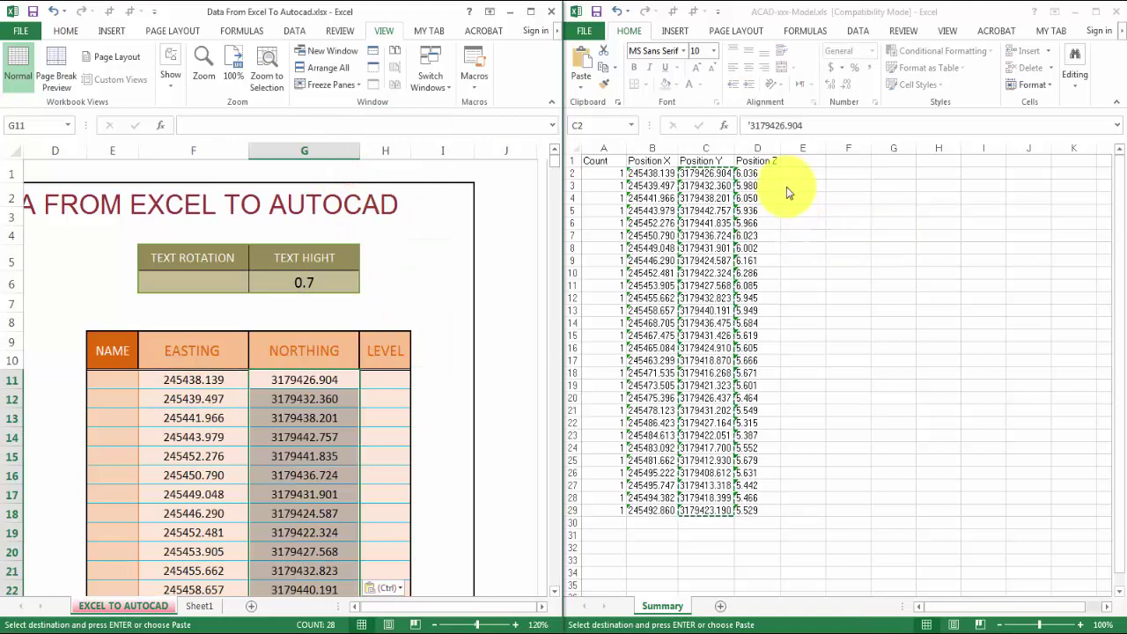
# Step: Copy the Position Z values in D2:D29 and paste them as values into the LEVEL column starting at H11
pyautogui.click(786, 179)
pyautogui.moveTo(748, 179); pyautogui.dragTo(755, 508)
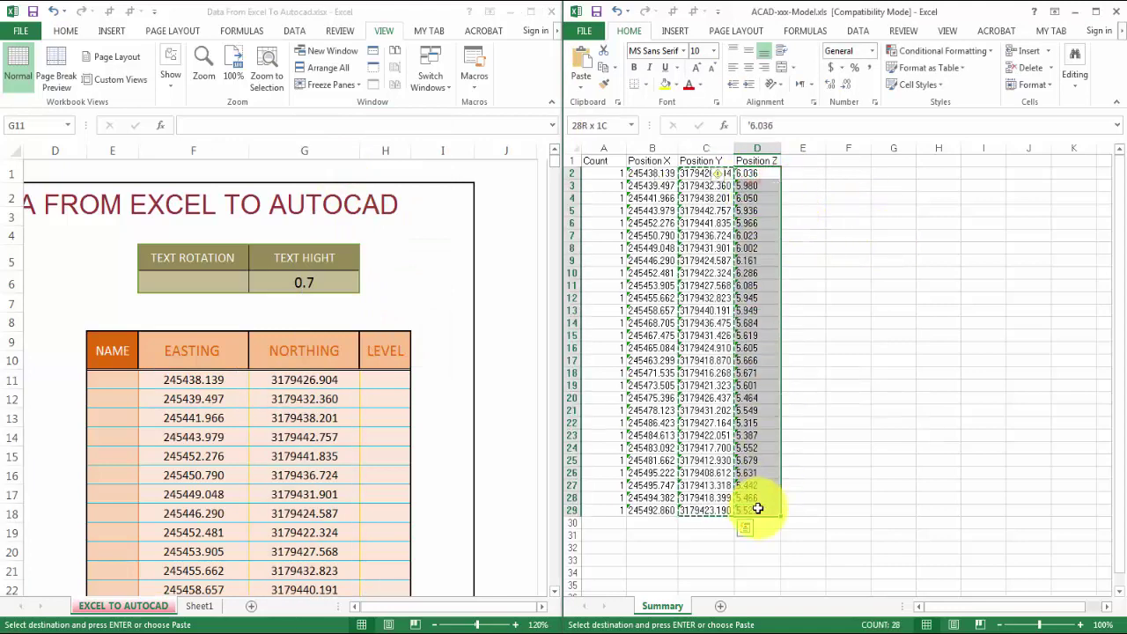
pyautogui.rightClick(762, 502)
pyautogui.click(791, 241)
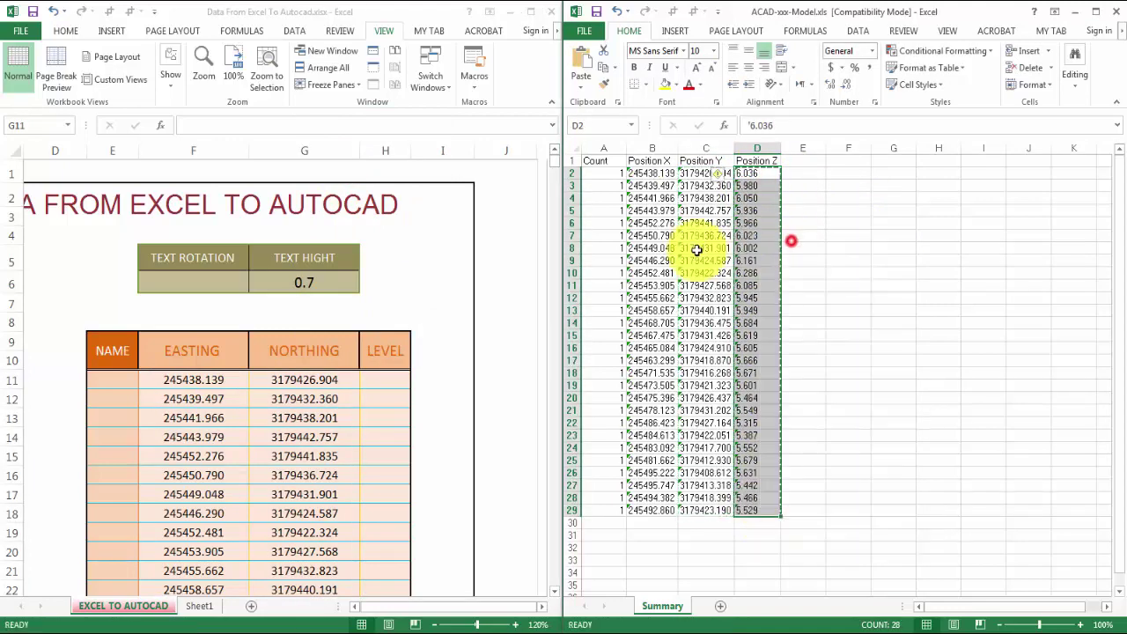
pyautogui.click(378, 381)
pyautogui.rightClick(381, 380)
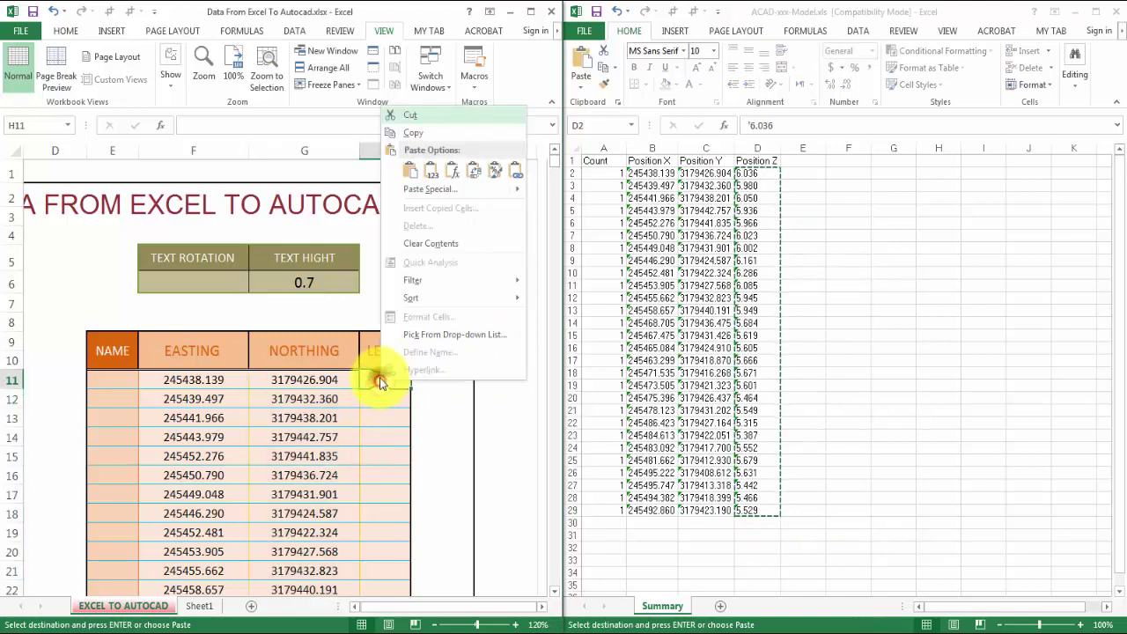
pyautogui.click(432, 179)
# Step: Number the points in the NAME column from 1 in E11, filling the series down to 28 in E38
pyautogui.click(112, 382)
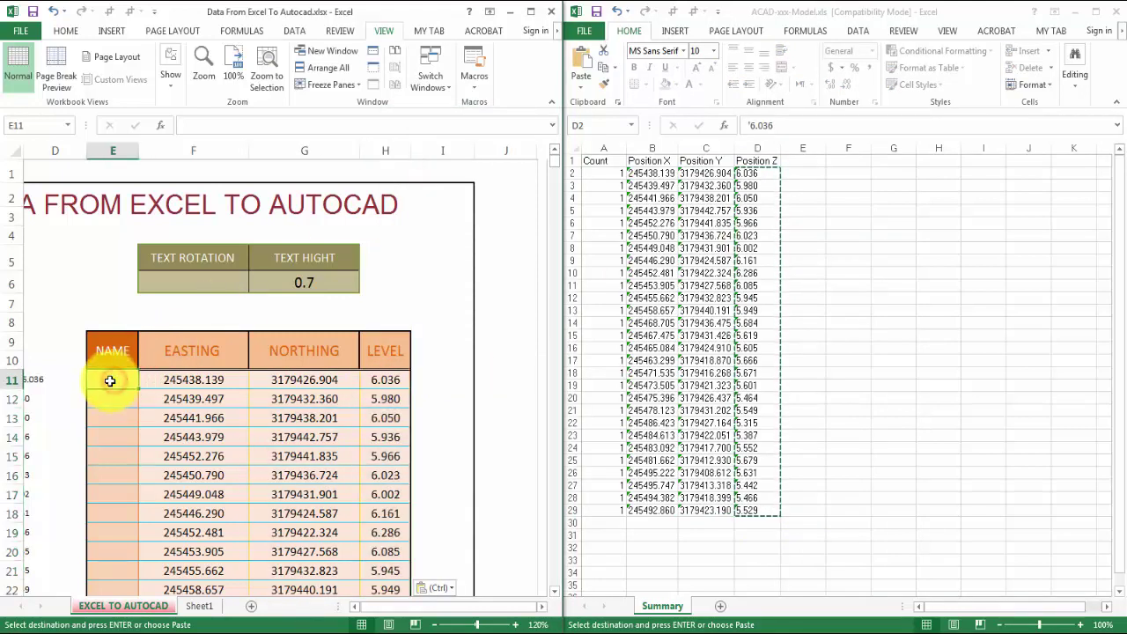
pyautogui.write('1')
pyautogui.press('Return')
pyautogui.write('2')
pyautogui.press('Return')
pyautogui.write('3')
pyautogui.press('Return')
pyautogui.write('4')
pyautogui.click(110, 380)
pyautogui.moveTo(110, 398); pyautogui.dragTo(130, 335)
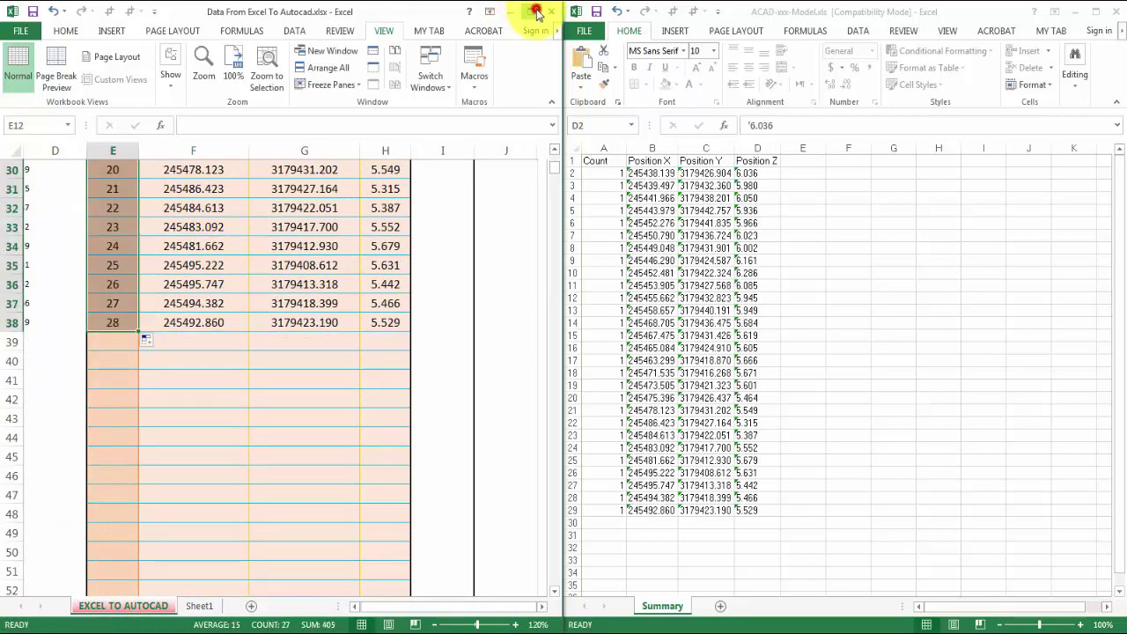
# Step: Maximize the Data From Excel To Autocad.xlsx workbook window to show the generated text commands beside the coordinate table
pyautogui.click(534, 11)
pyautogui.moveTo(839, 616); pyautogui.dragTo(834, 616)
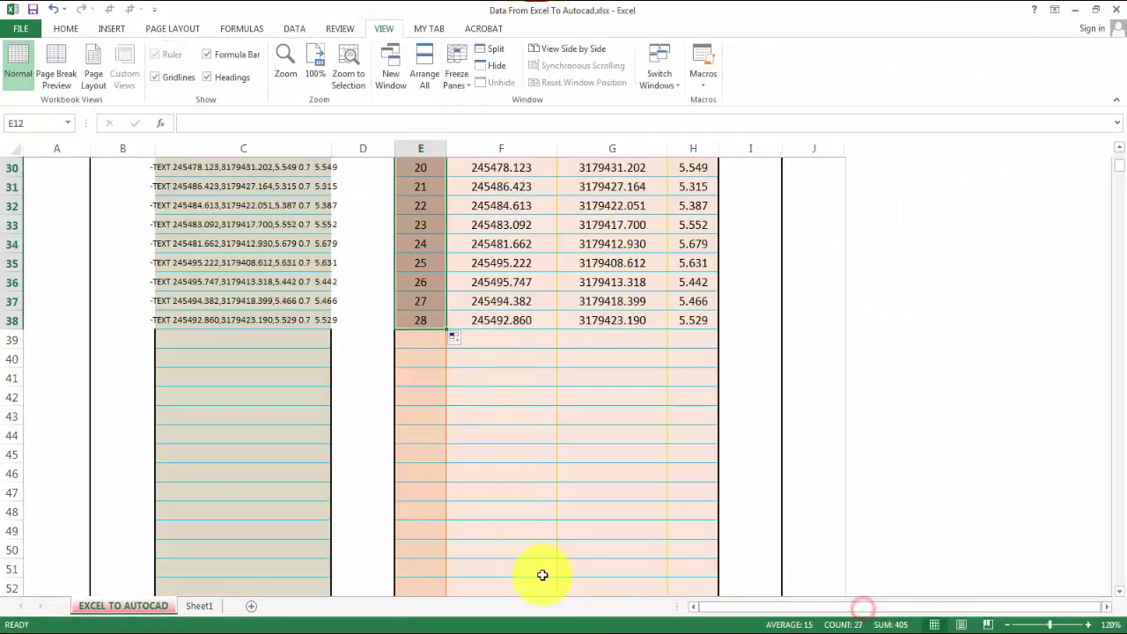
pyautogui.scroll(9, 131, 382)
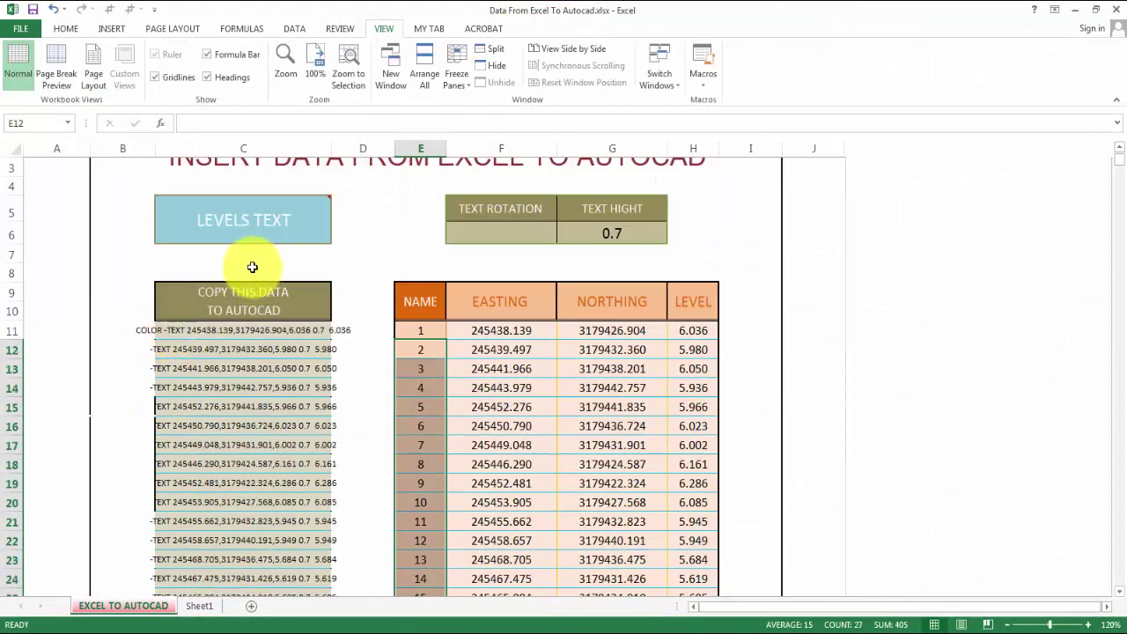
# Step: Copy the generated level text commands in C11:C38 of the EXCEL TO AUTOCAD sheet
pyautogui.scroll(1, 258, 265)
pyautogui.click(293, 277)
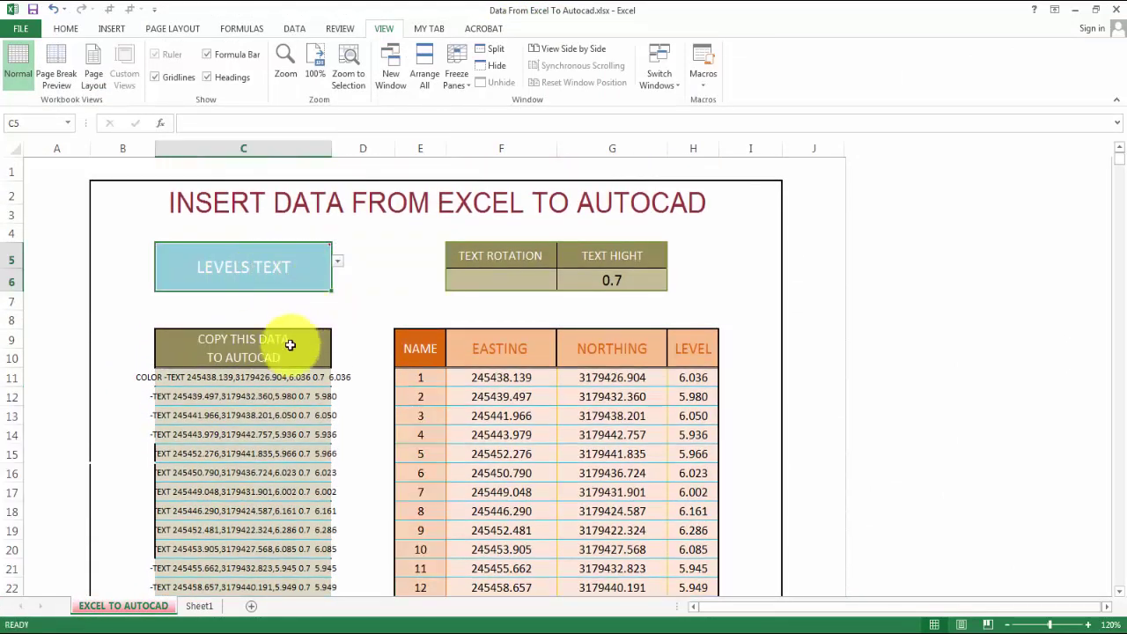
pyautogui.moveTo(179, 380); pyautogui.dragTo(221, 528)
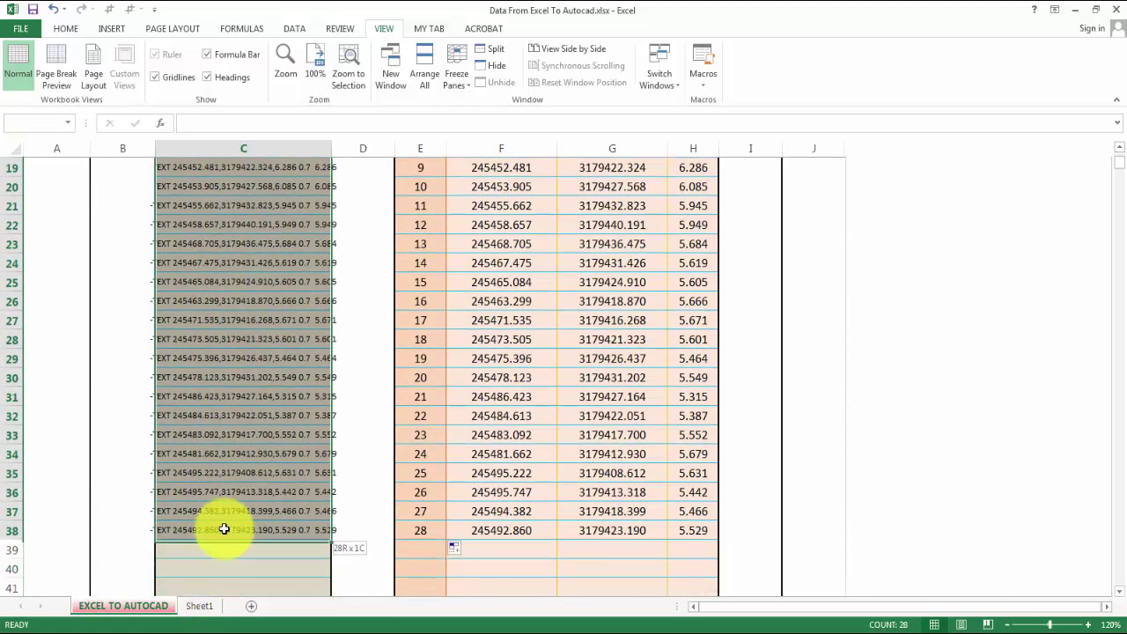
pyautogui.rightClick(221, 424)
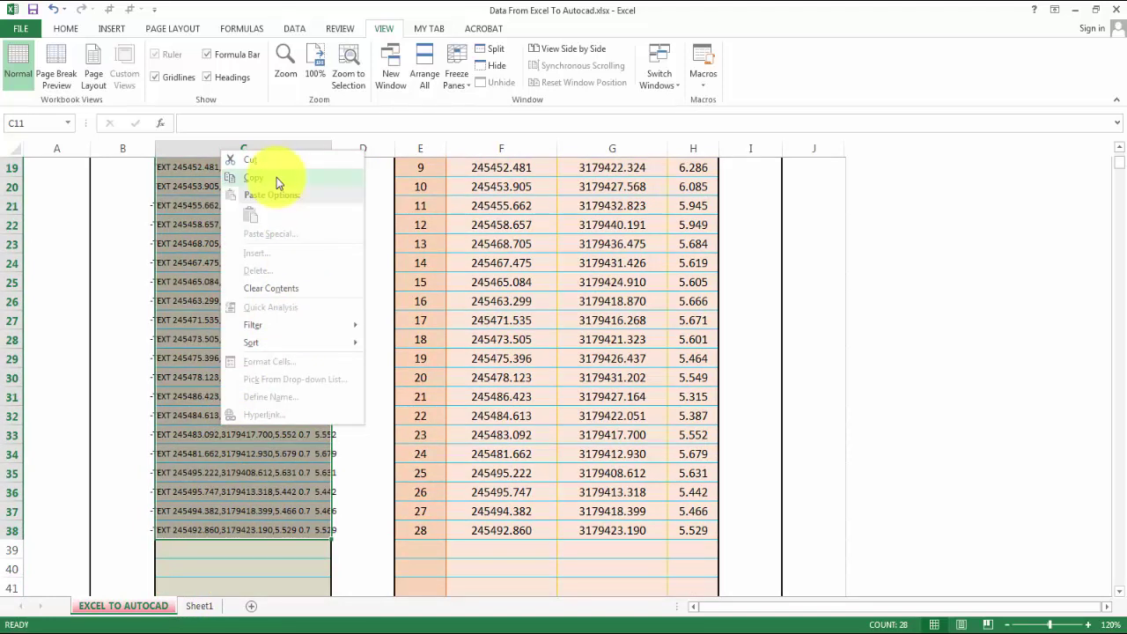
pyautogui.click(81, 442)
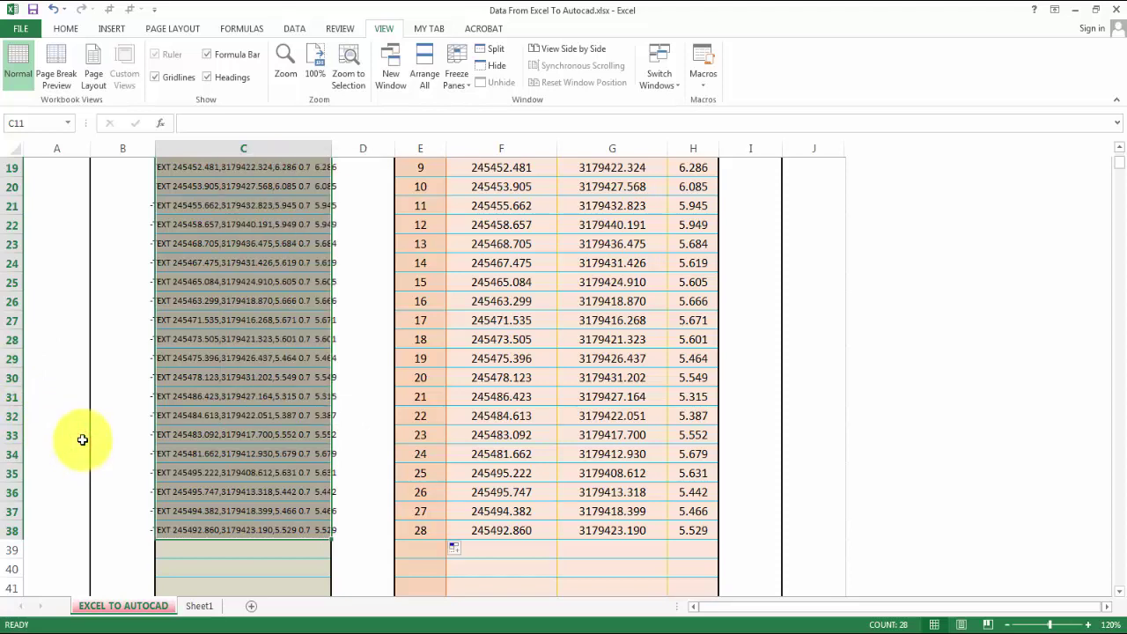
pyautogui.hotkey('ctrl', 'c')
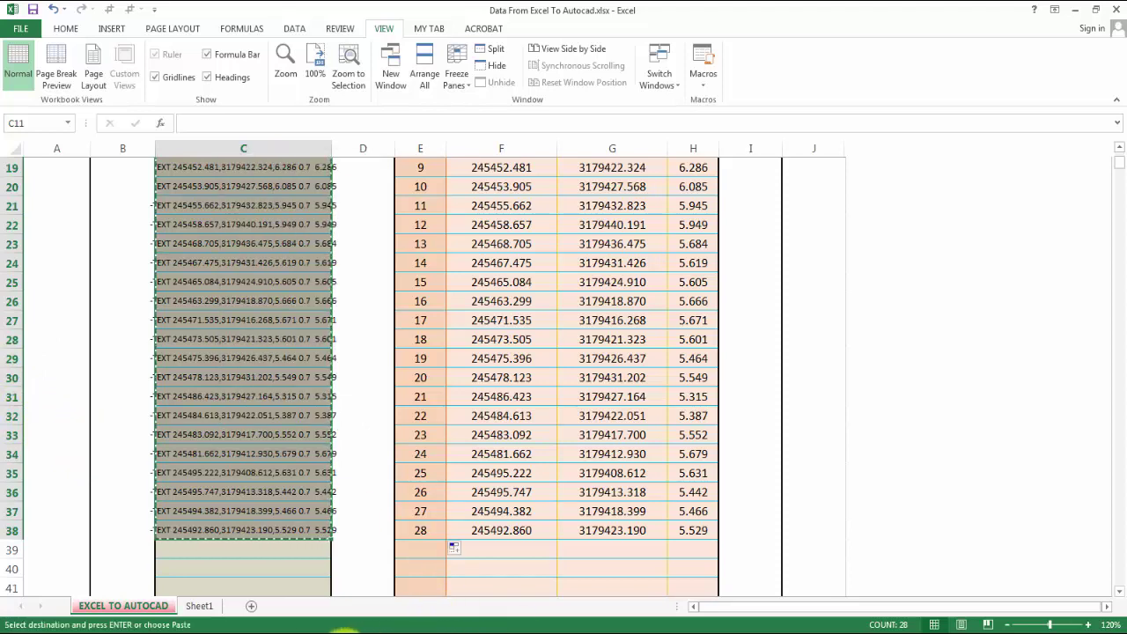
# Step: Switch to ACAD-xxx-Model.dwg in AutoCAD and run the copied commands with magenta as the color to place the level texts
pyautogui.moveTo(282, 629)
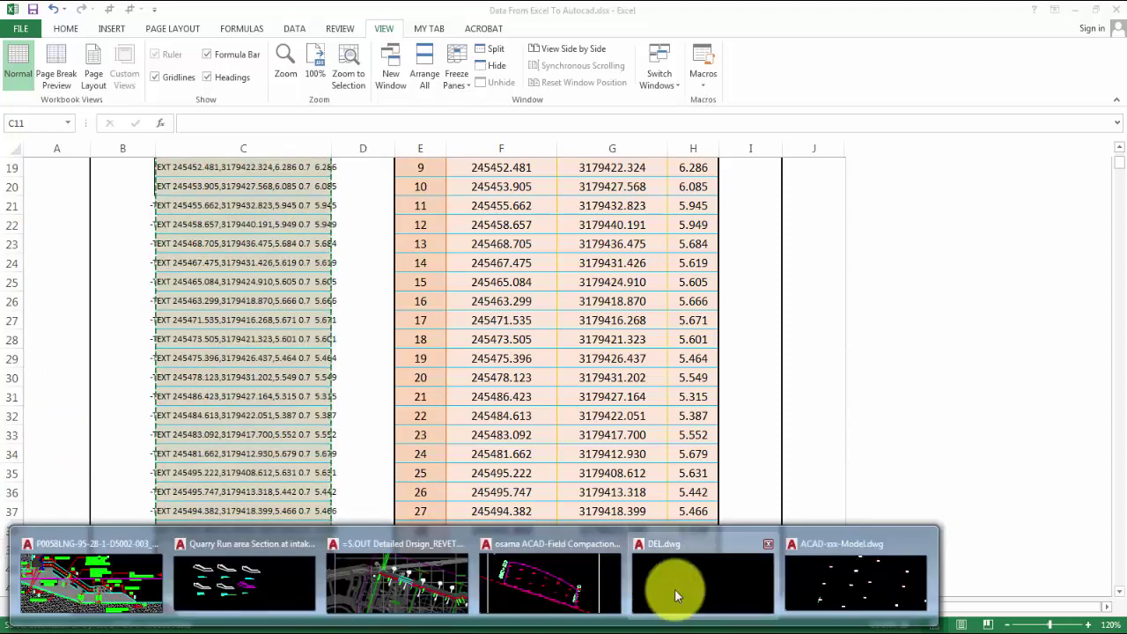
pyautogui.click(809, 583)
pyautogui.click(568, 11)
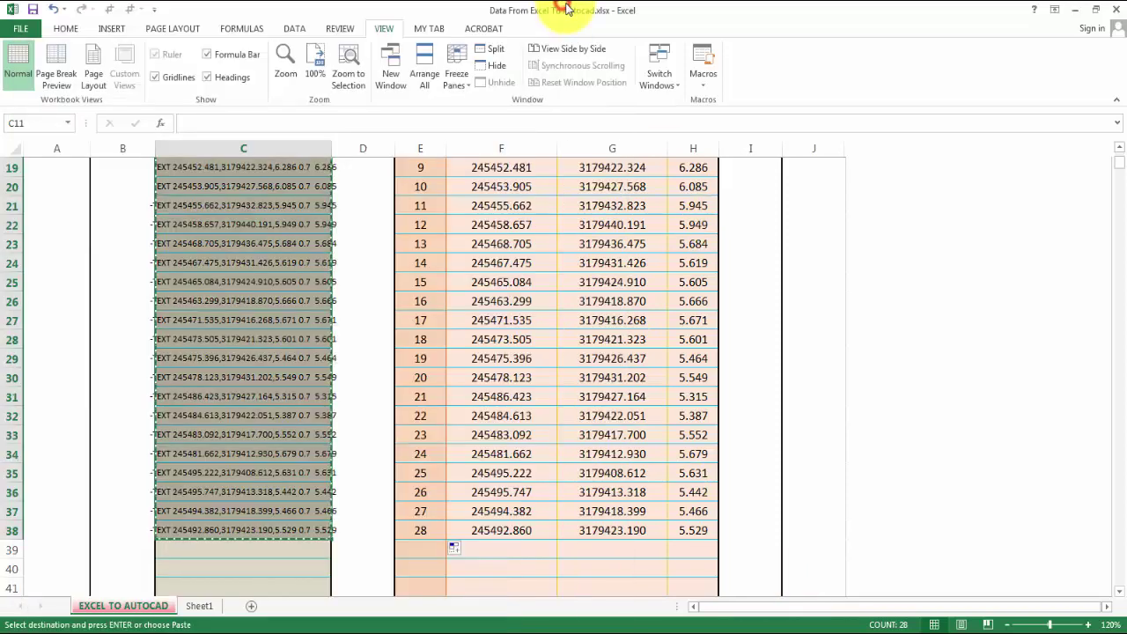
pyautogui.moveTo(255, 627)
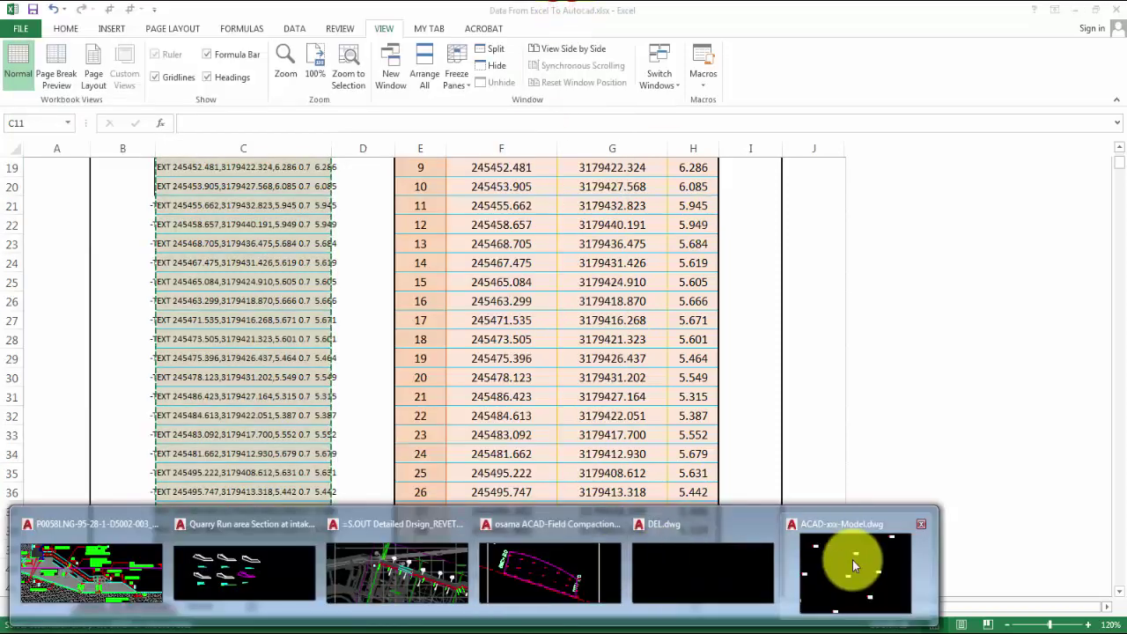
pyautogui.click(852, 560)
pyautogui.click(569, 8)
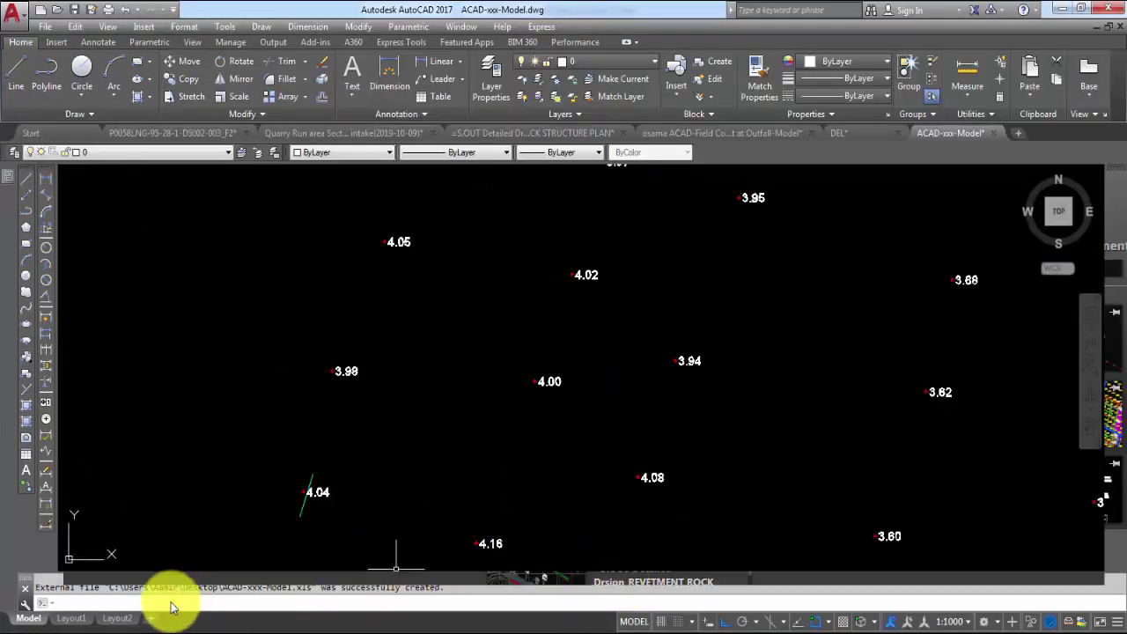
pyautogui.write('color')
pyautogui.press('Return')
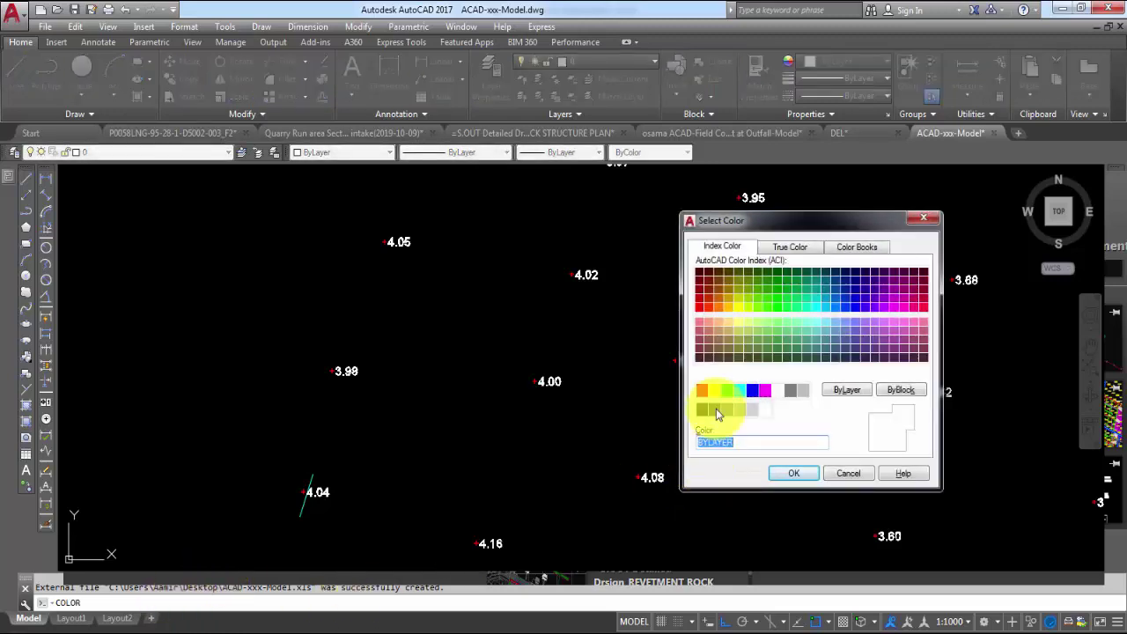
pyautogui.click(764, 390)
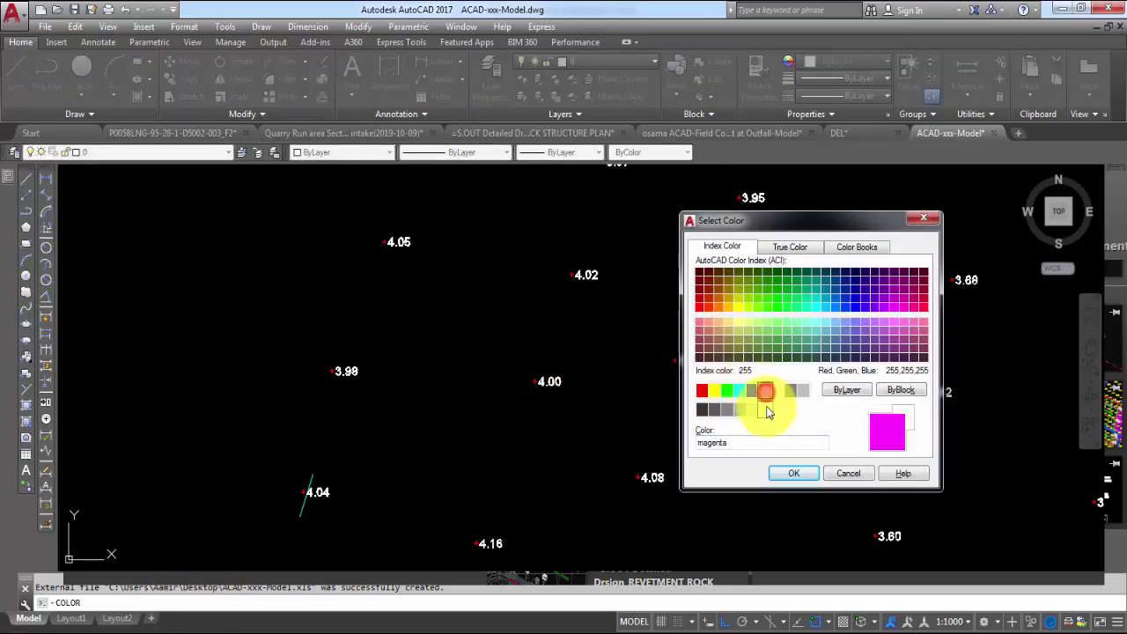
pyautogui.click(788, 476)
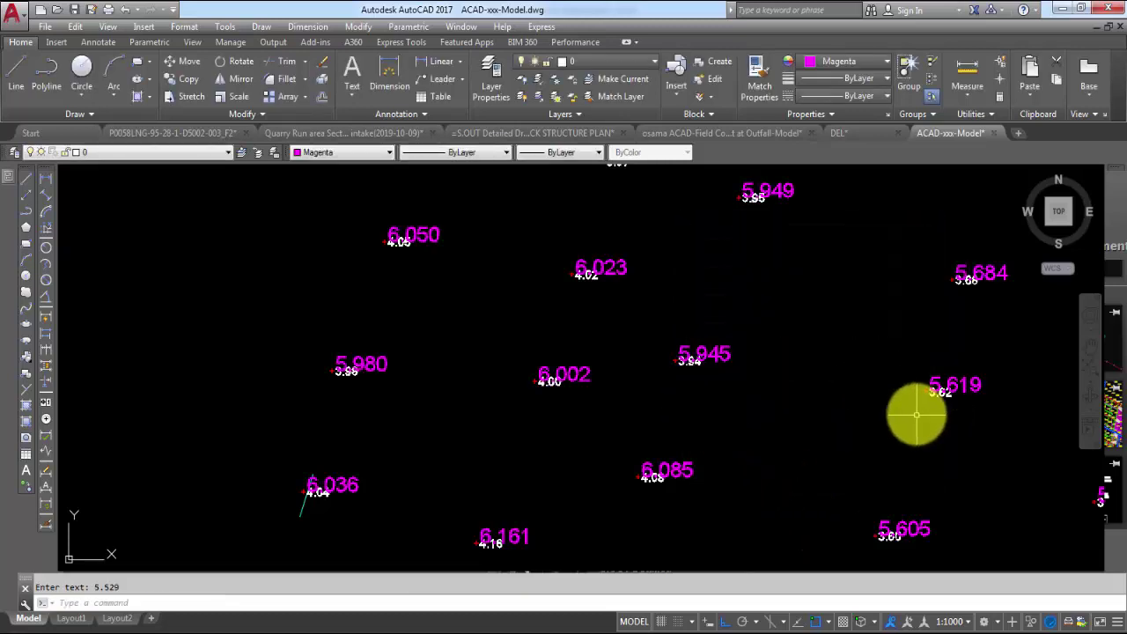
# Step: Identify the coordinates of the point beside the 3.62 label with ID and compare its elevation with the new magenta text
pyautogui.scroll(4, 920, 411)
pyautogui.moveTo(937, 411)
pyautogui.mouseDown(button='middle')
pyautogui.moveTo(730, 395)
pyautogui.moveTo(704, 378)
pyautogui.mouseUp(button='middle')
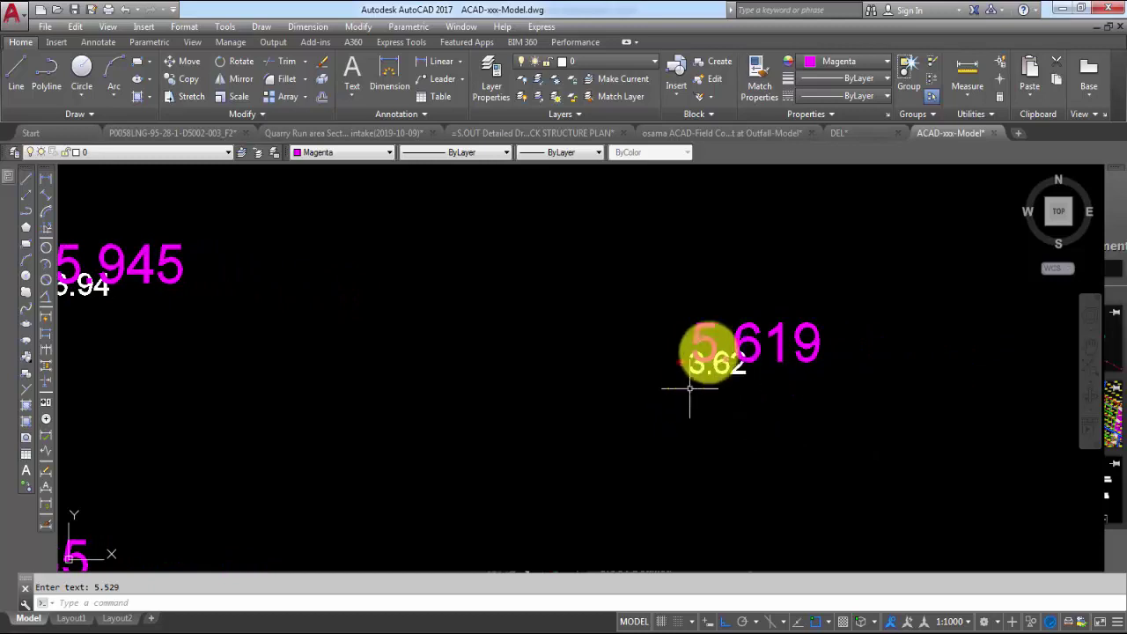
pyautogui.scroll(3, 689, 387)
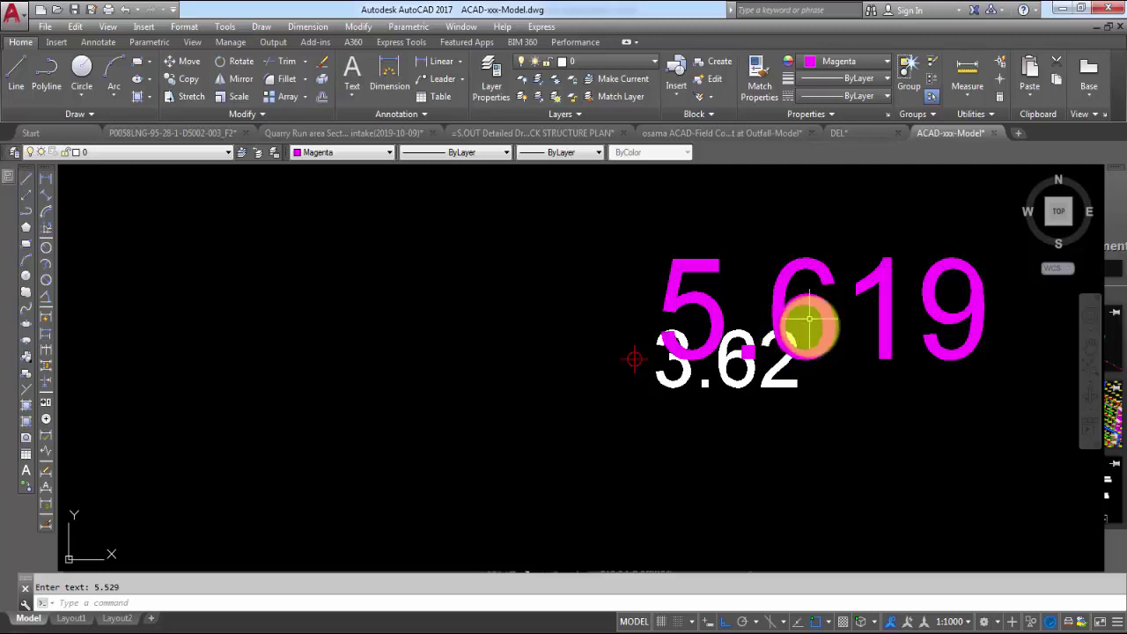
pyautogui.scroll(-5, 710, 377)
pyautogui.scroll(7, 767, 361)
pyautogui.write('id')
pyautogui.press('Return')
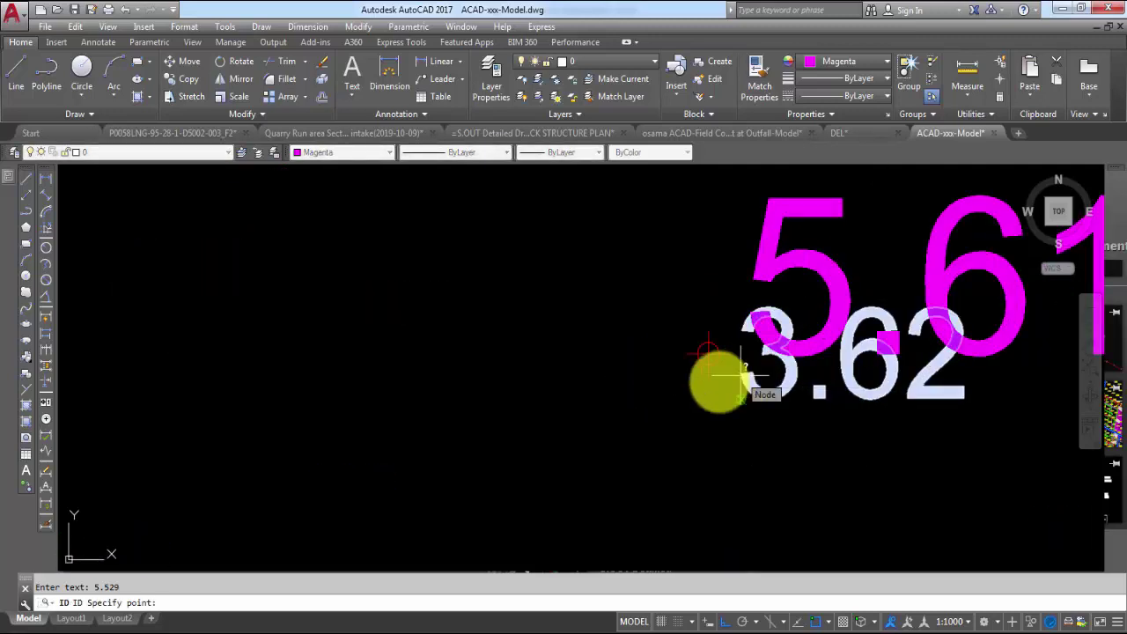
pyautogui.click(707, 353)
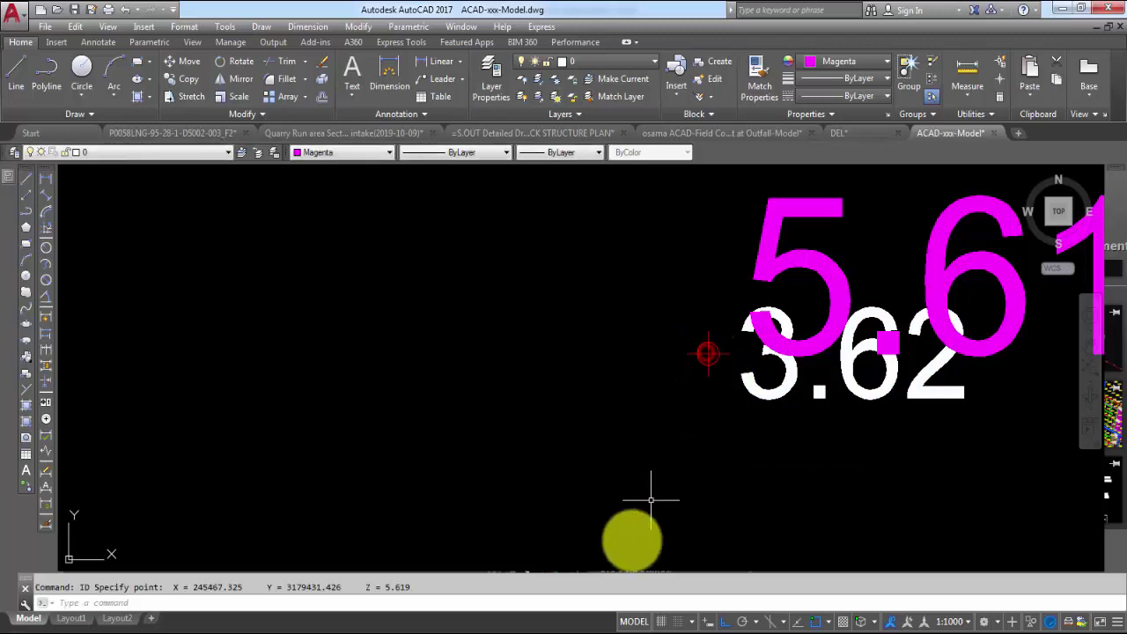
pyautogui.scroll(-1, 866, 444)
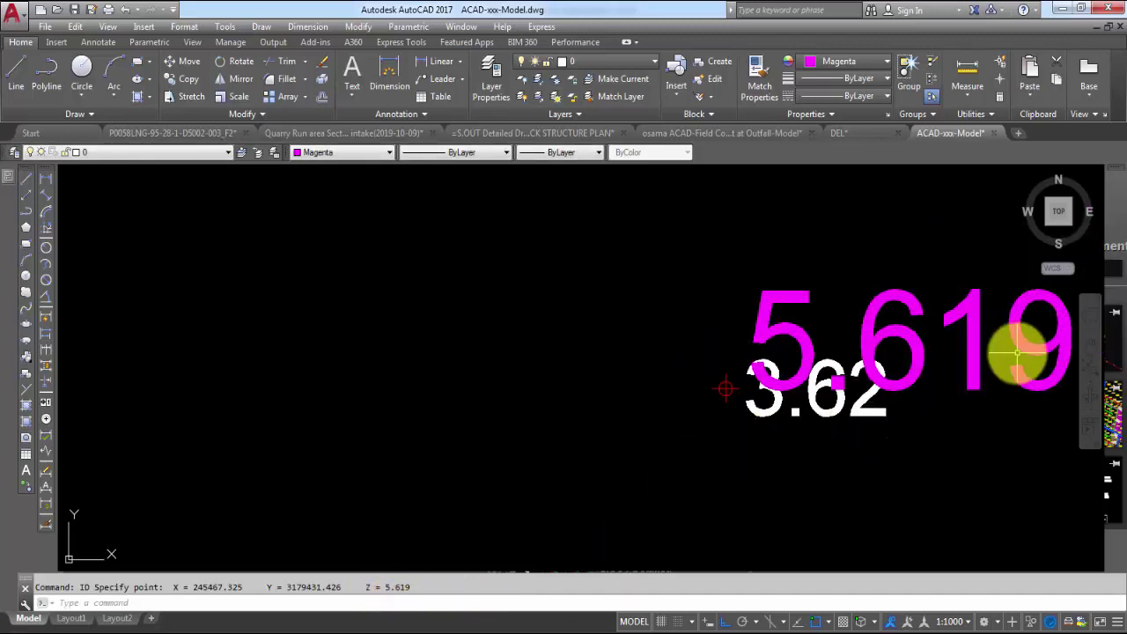
pyautogui.moveTo(1019, 352); pyautogui.dragTo(813, 390, button='middle')
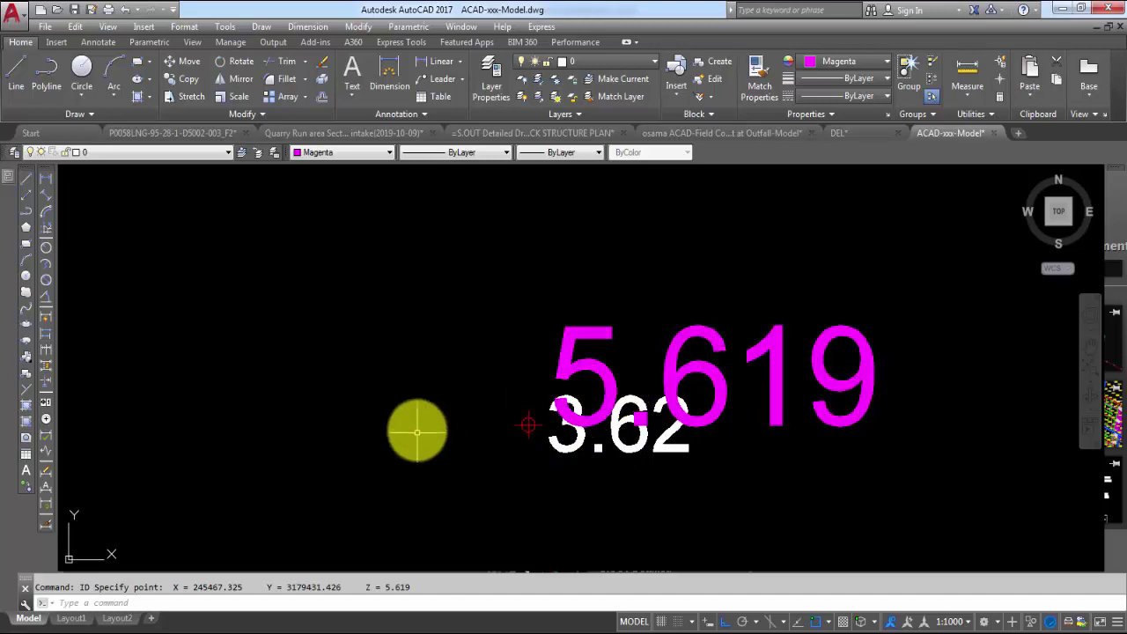
# Step: Switch to the browser to review the YouTube video description with the Excel file's download link, and view the channel's home page
pyautogui.click(69, 633)
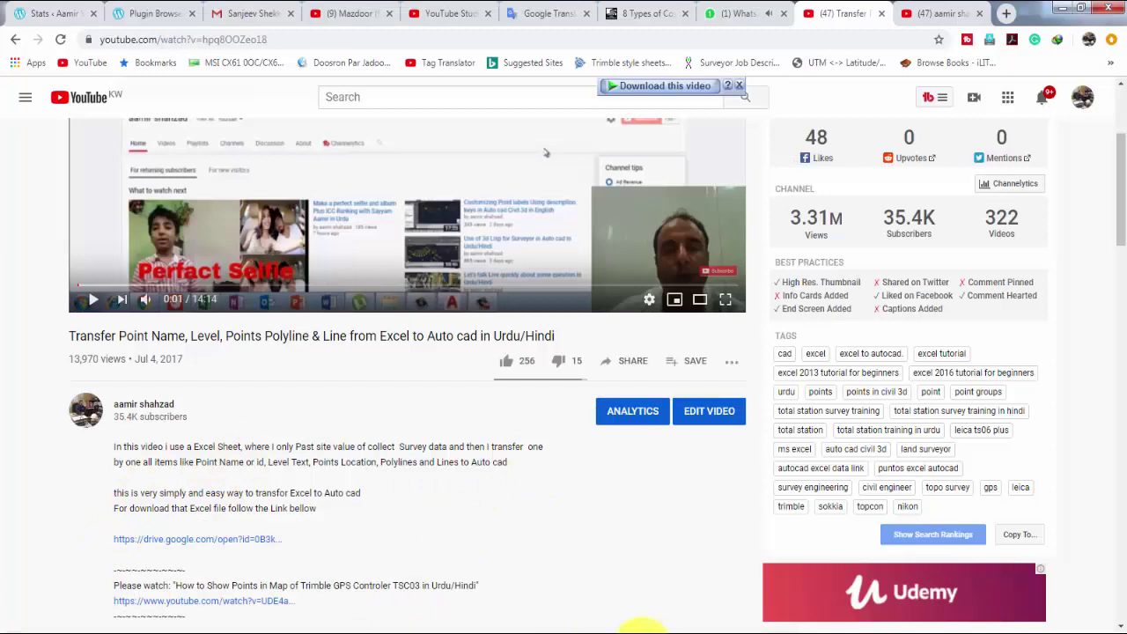
pyautogui.moveTo(641, 628)
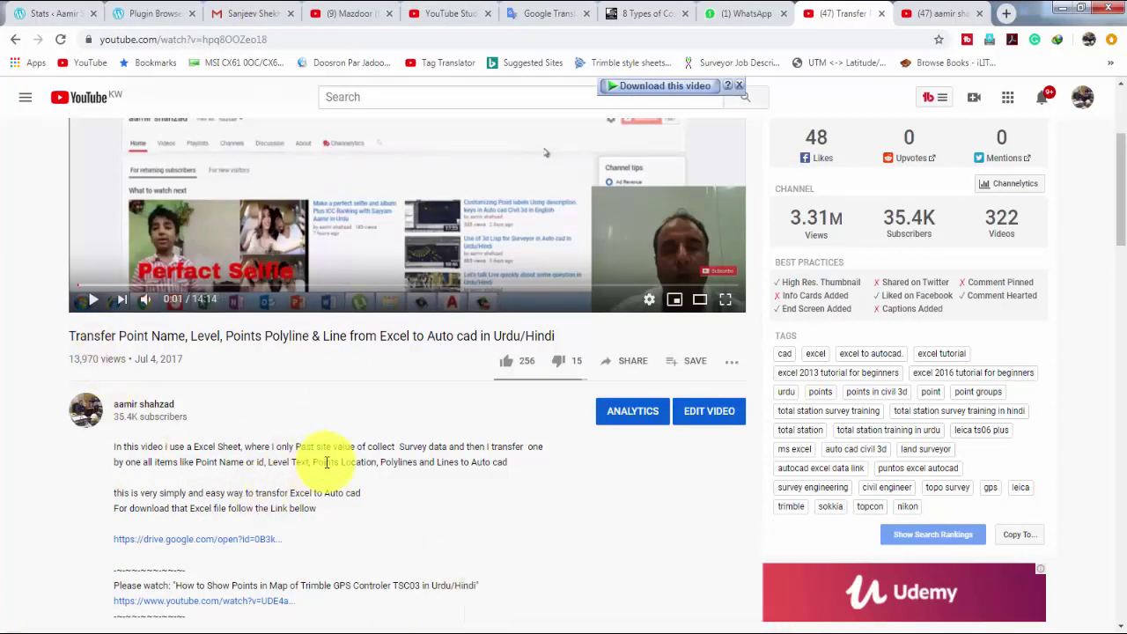
pyautogui.scroll(-1, 246, 432)
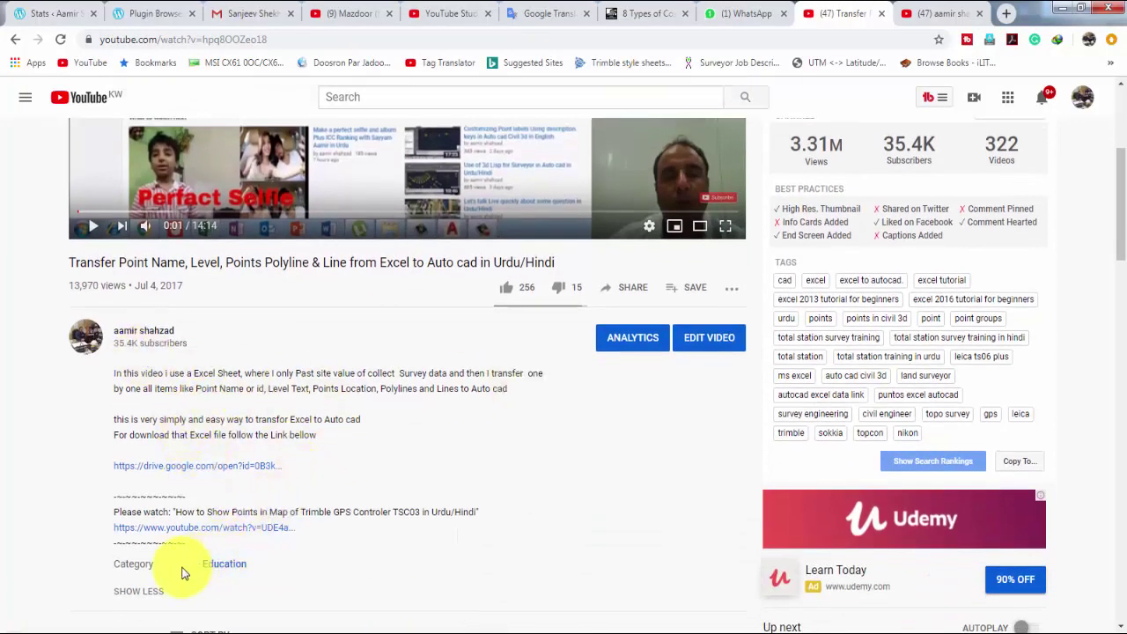
pyautogui.click(141, 593)
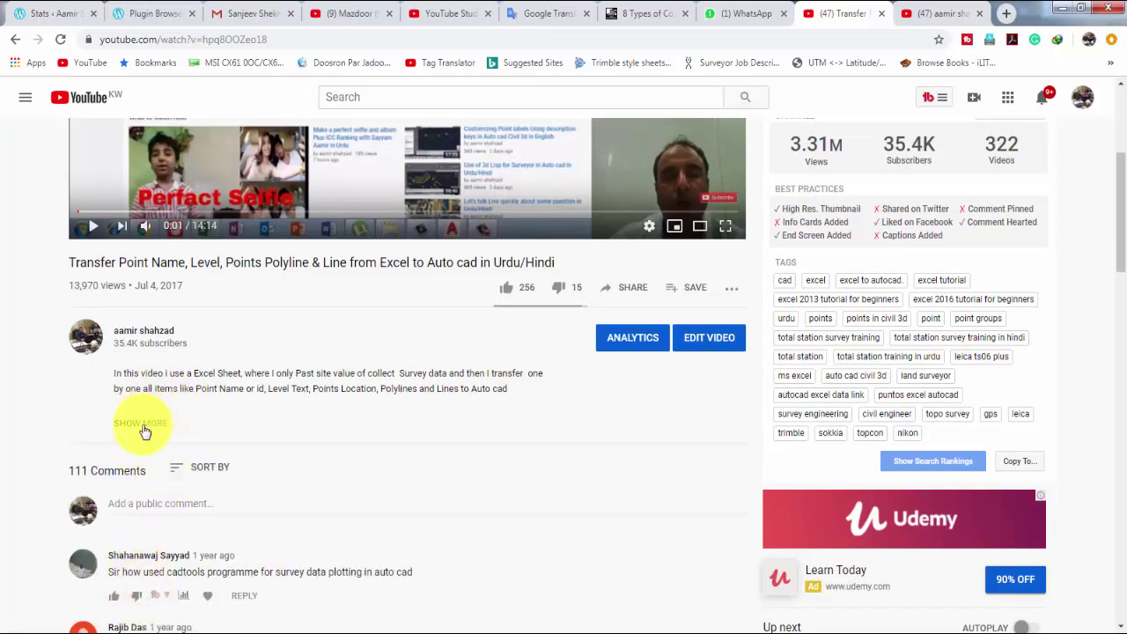
pyautogui.click(143, 426)
pyautogui.scroll(-1, 134, 419)
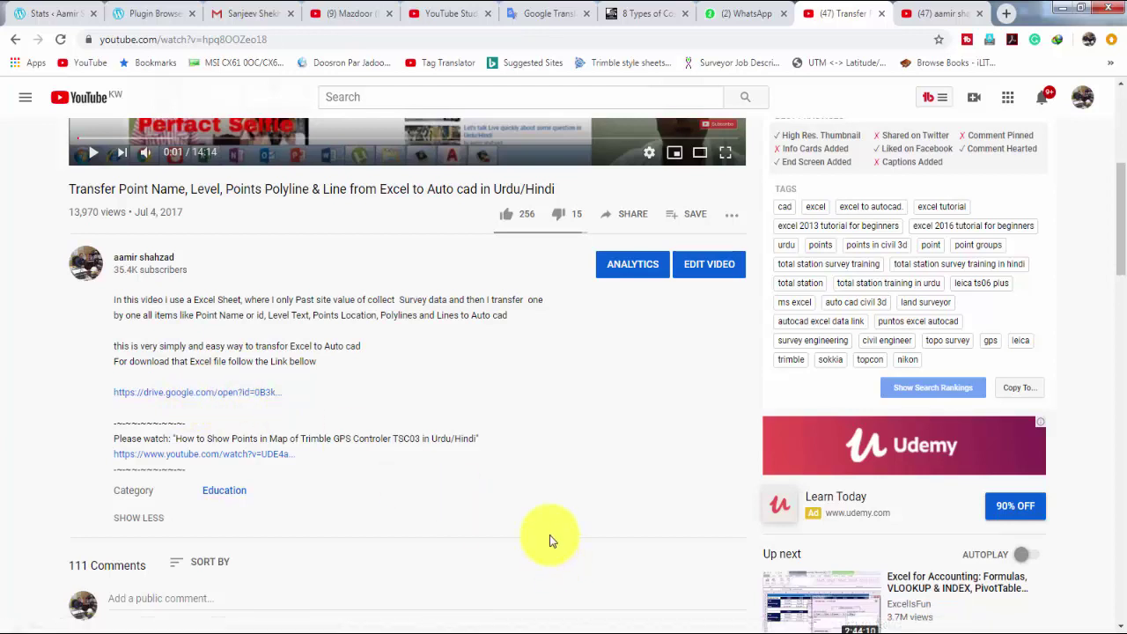
pyautogui.click(927, 17)
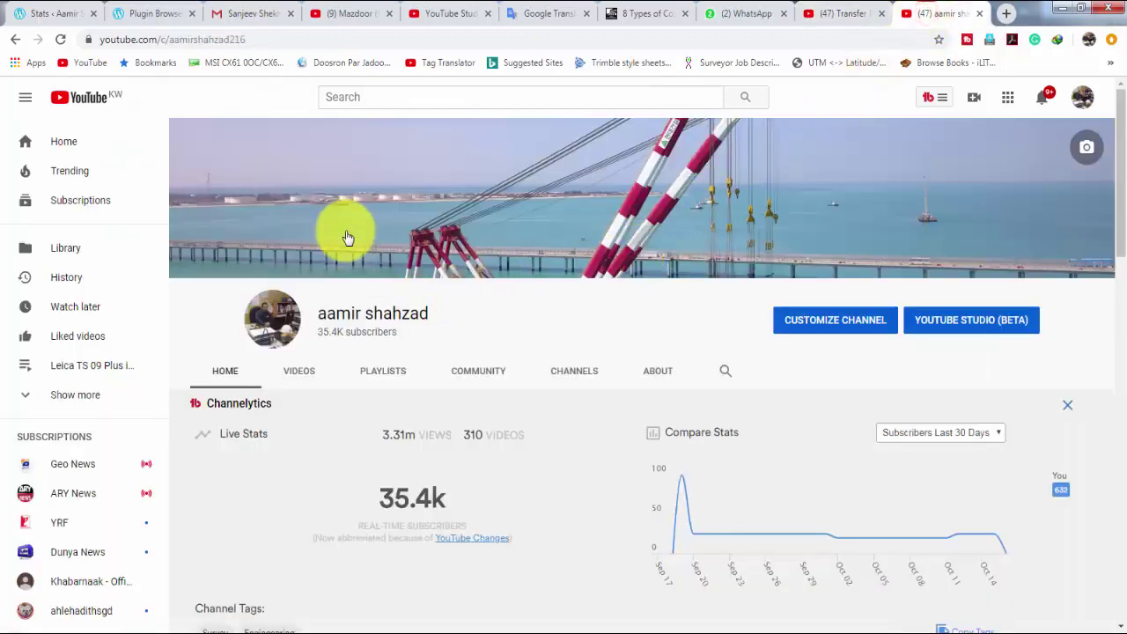